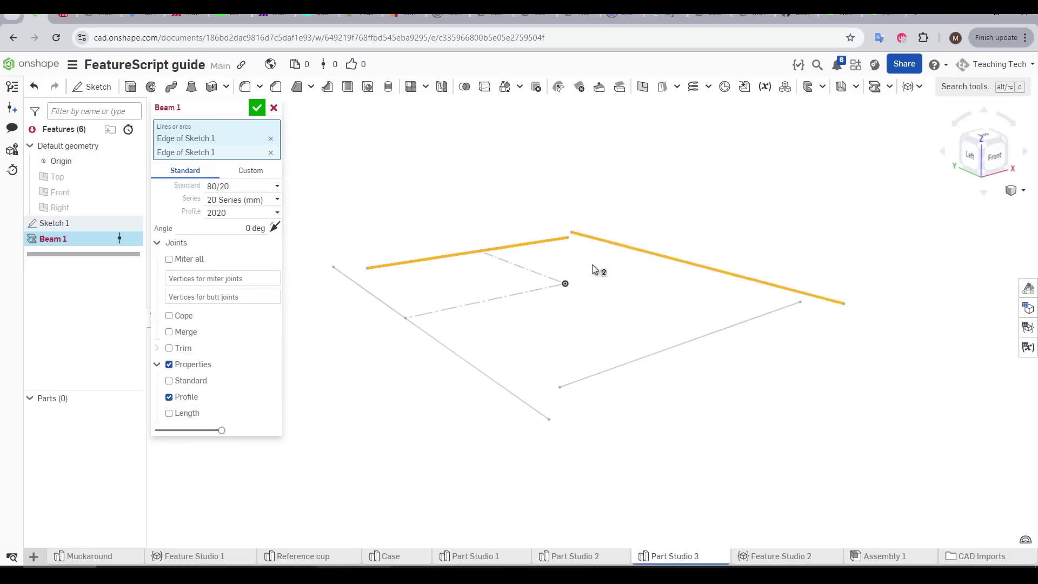
# Add the two remaining edges of Sketch 1 to the 80/20 20 Series 2020 beam feature and accept it.
pyautogui.click(612, 368)
pyautogui.click(505, 388)
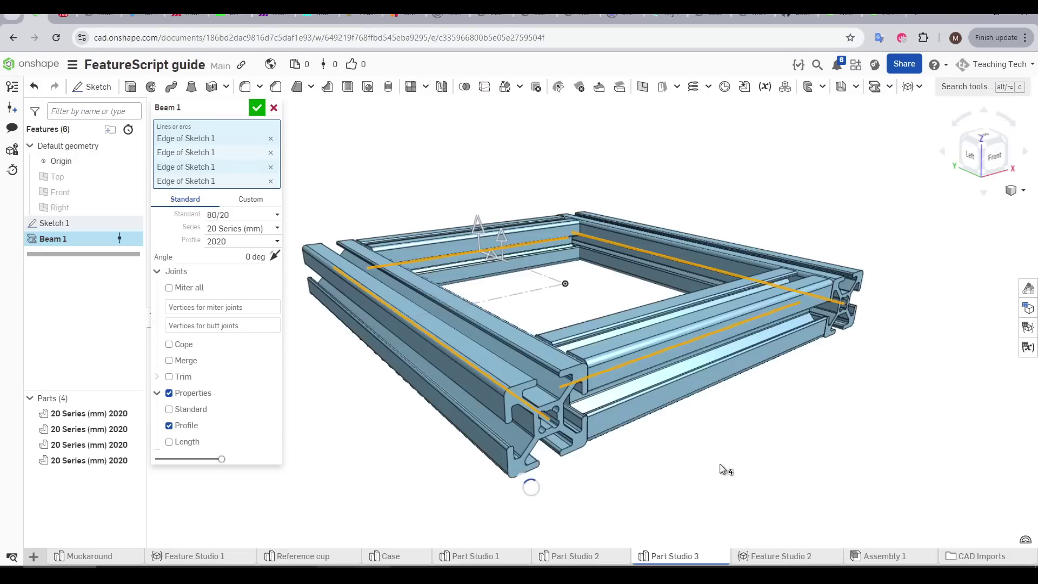
pyautogui.click(257, 108)
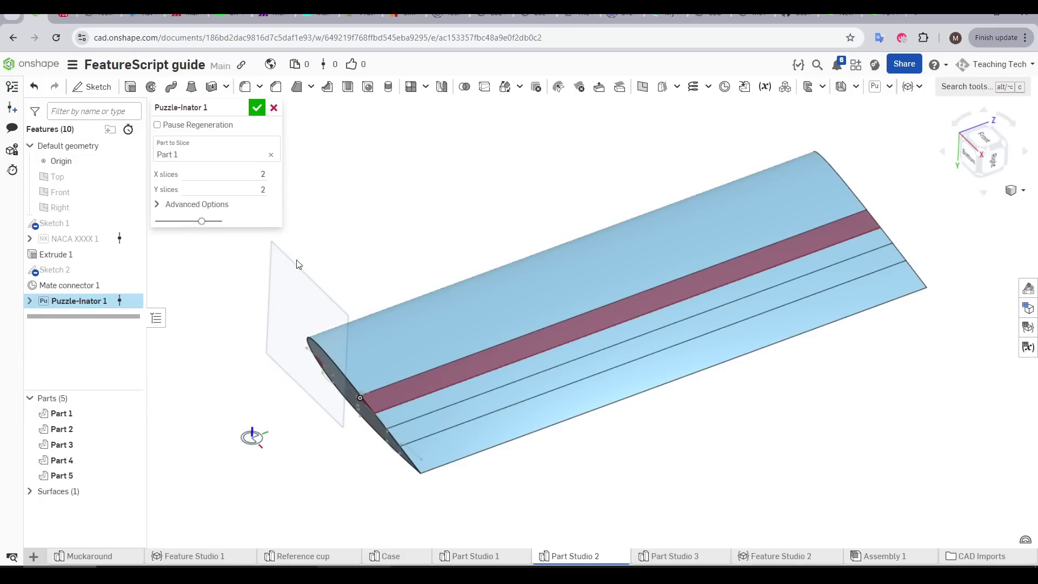
# Slice Part 1 with Puzzle-Inator into 4 X slices and 6 Y slices, using Mate connector 1 as the slice direction.
pyautogui.click(251, 445)
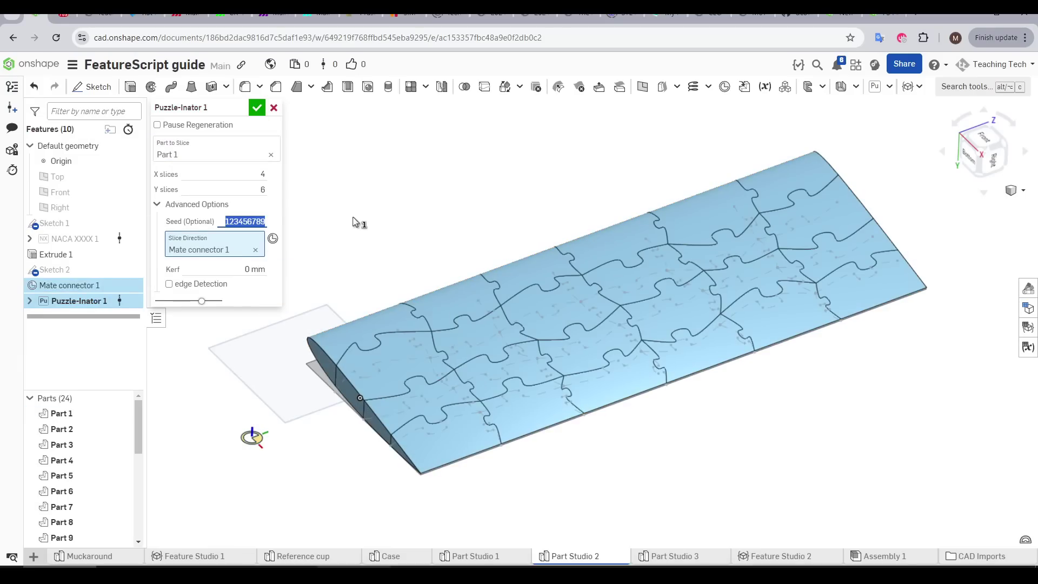
pyautogui.press('Return')
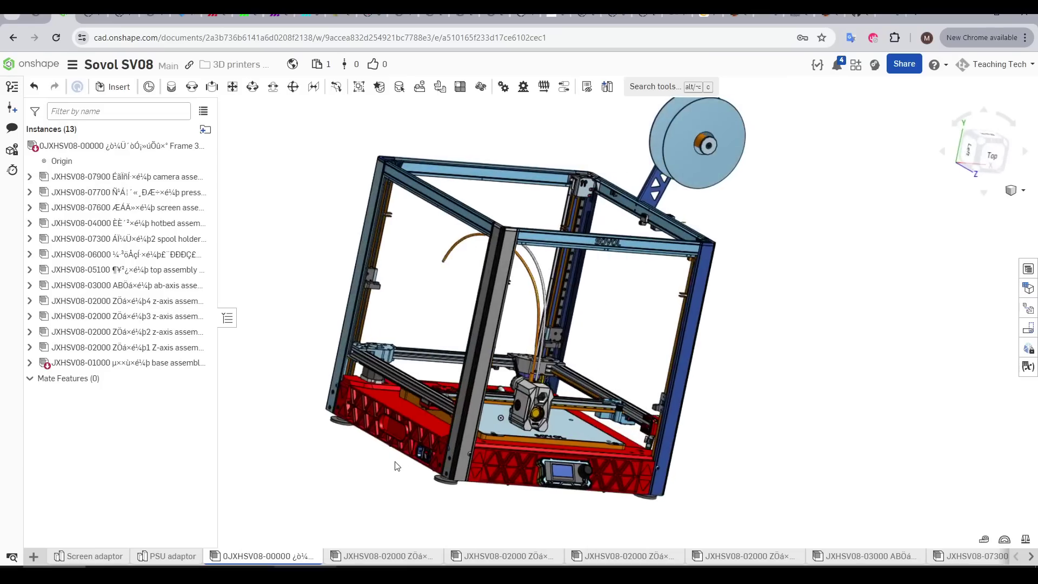
pyautogui.moveTo(398, 466)
pyautogui.mouseDown(button='right')
pyautogui.moveTo(450, 478)
pyautogui.moveTo(509, 456)
pyautogui.moveTo(415, 490)
pyautogui.moveTo(389, 483)
pyautogui.mouseUp(button='right')
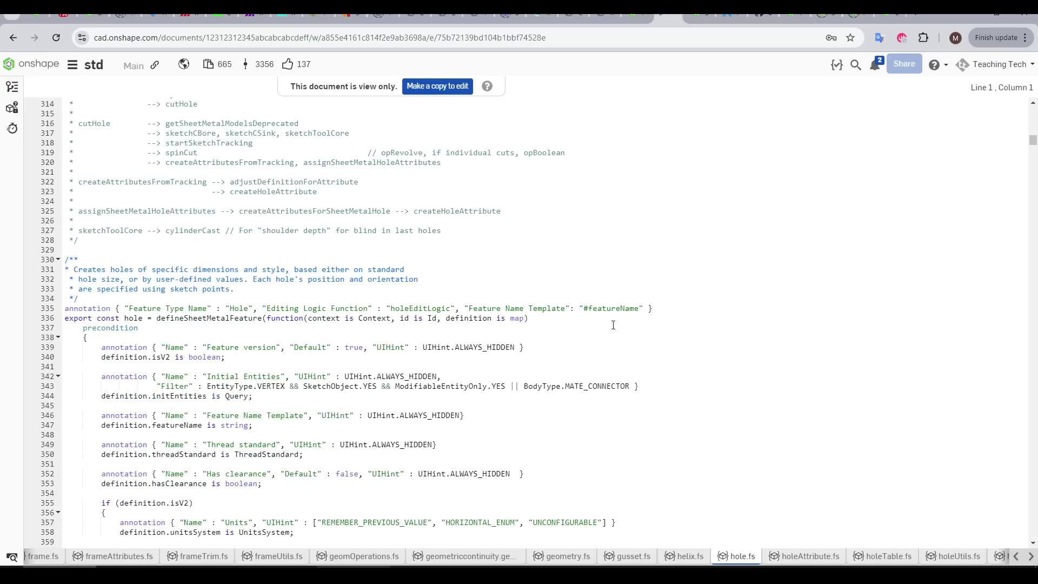
# Examine the hole.fs source in the std document, and open math.fs to read through its functions.
pyautogui.scroll(-10, 613, 325)
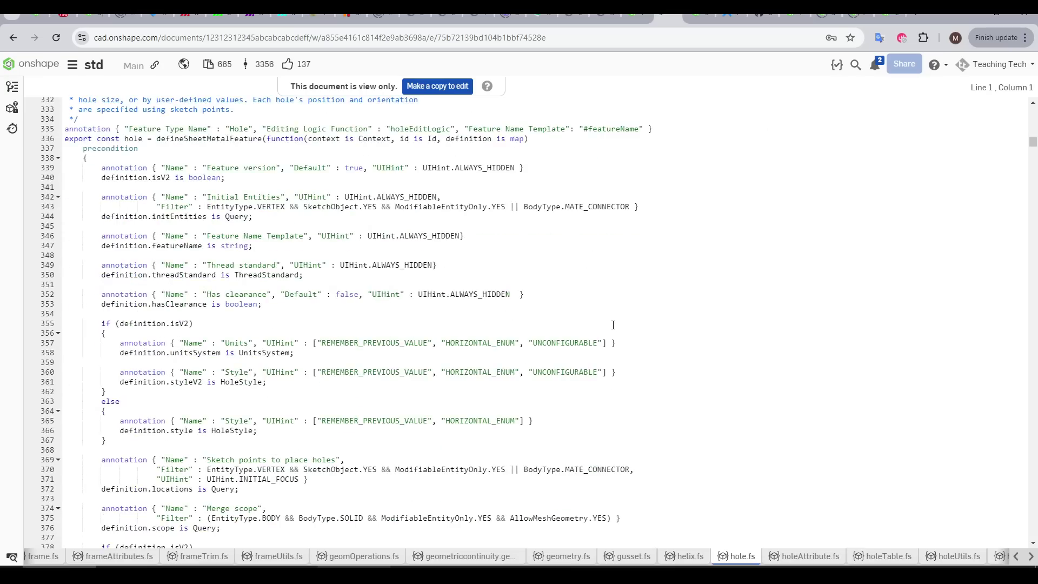
pyautogui.hotkey('alt', 't')
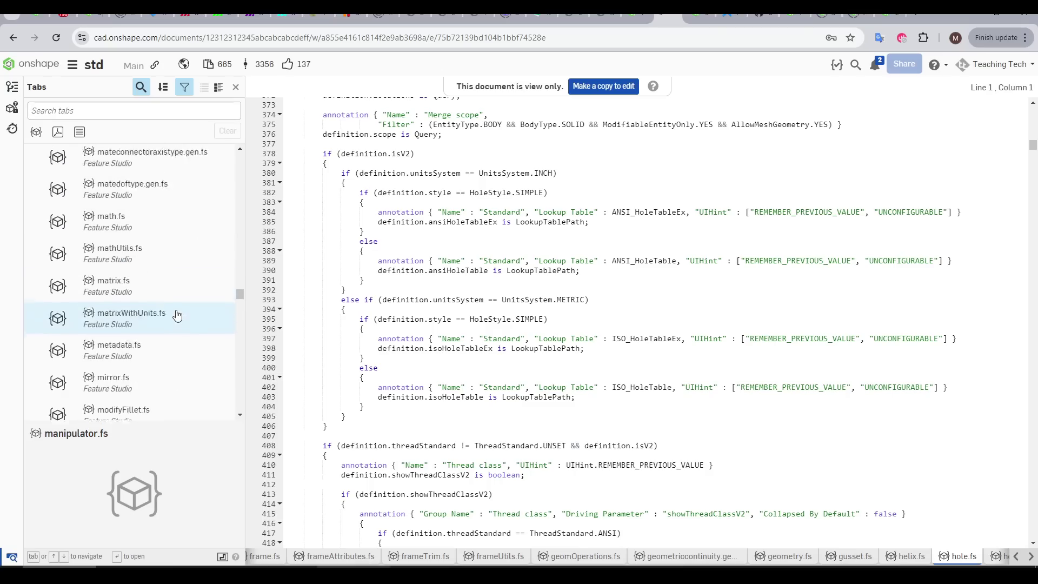
pyautogui.scroll(-3, 174, 313)
pyautogui.click(204, 302)
pyautogui.click(214, 324)
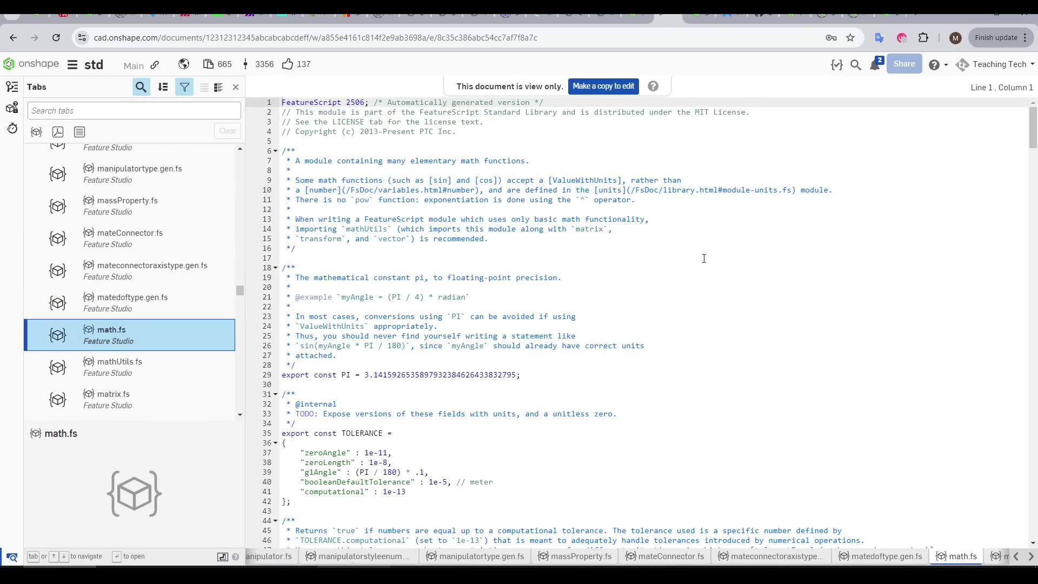
pyautogui.scroll(-6, 704, 258)
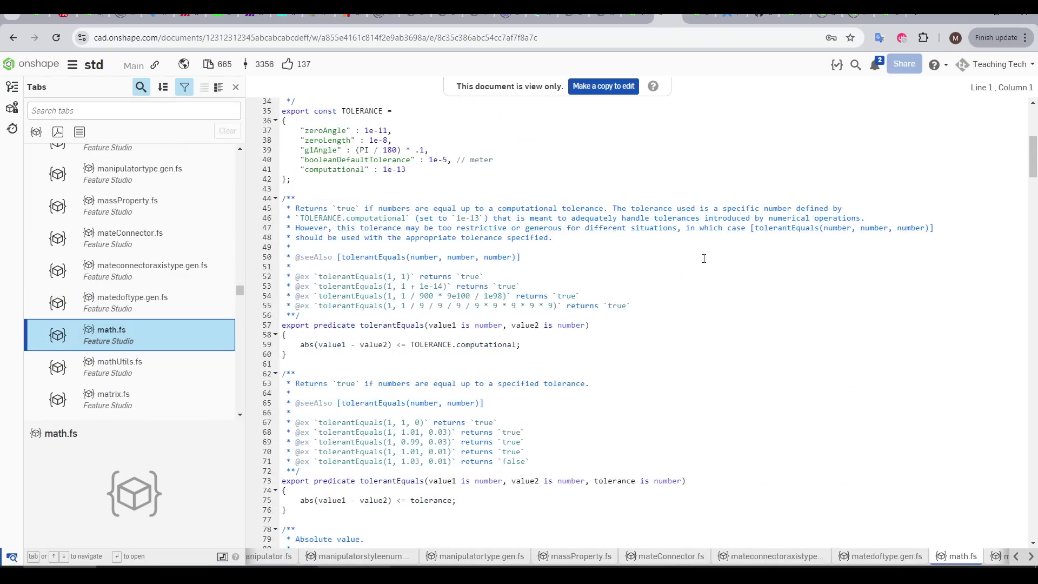
pyautogui.scroll(-12, 704, 258)
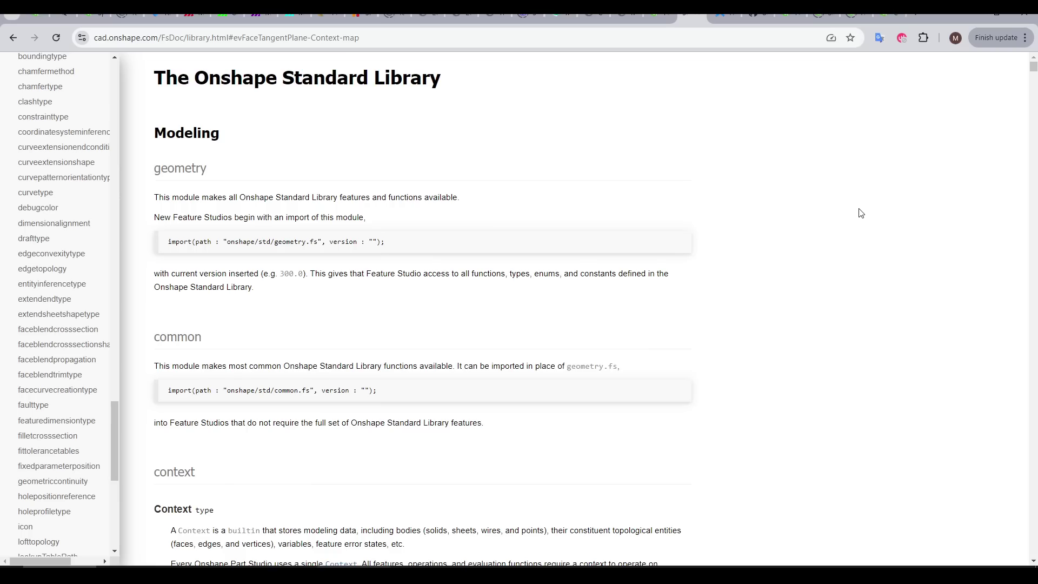
# Read through the opening modules of the Onshape Standard Library documentation, including the context section.
pyautogui.scroll(-10, 858, 213)
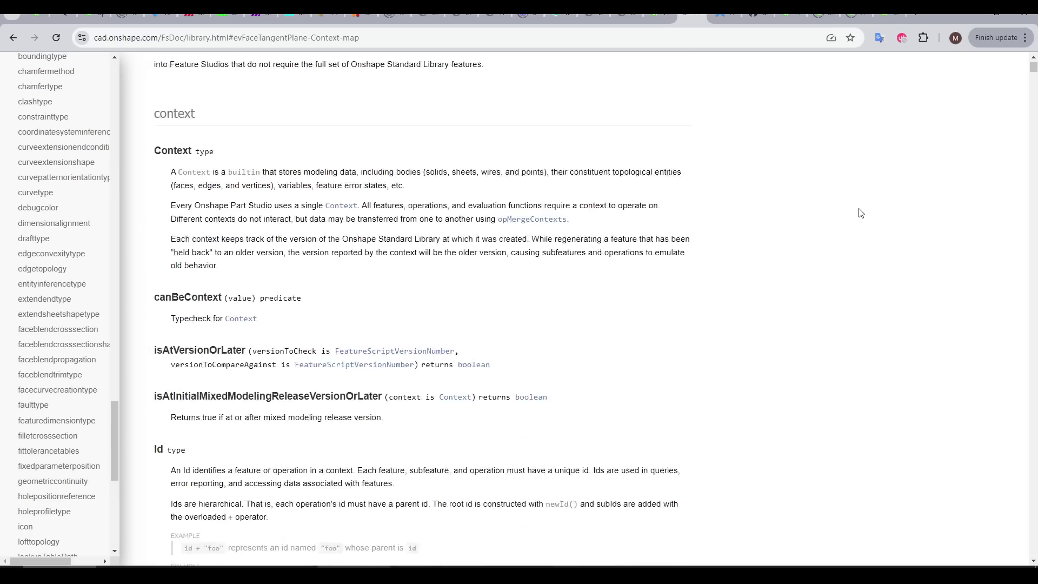
pyautogui.scroll(-12, 861, 213)
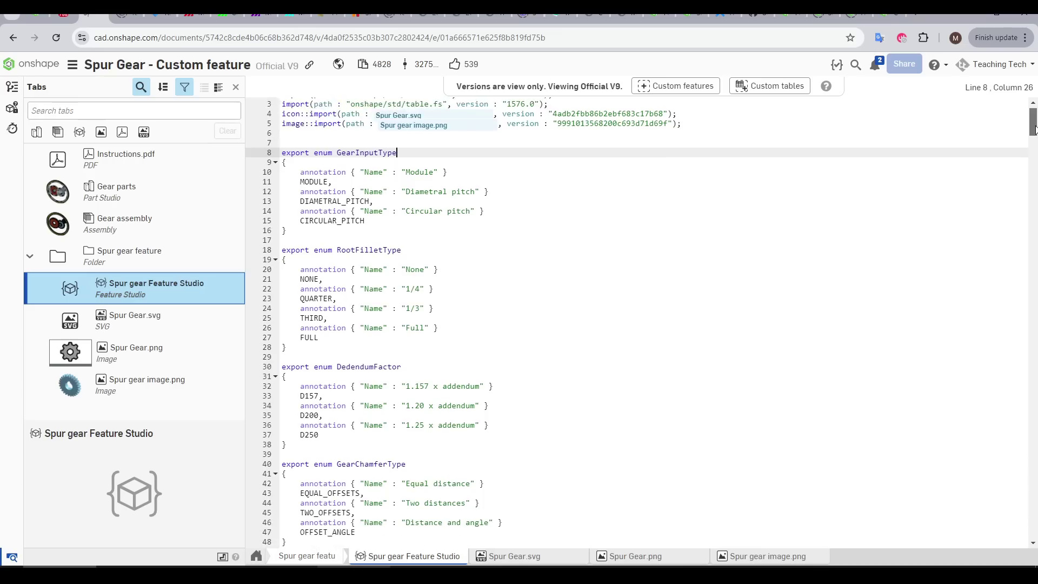
# Look over the Spur gear Feature Studio code and select the web address of its document.
pyautogui.moveTo(1033, 123); pyautogui.dragTo(1032, 260)
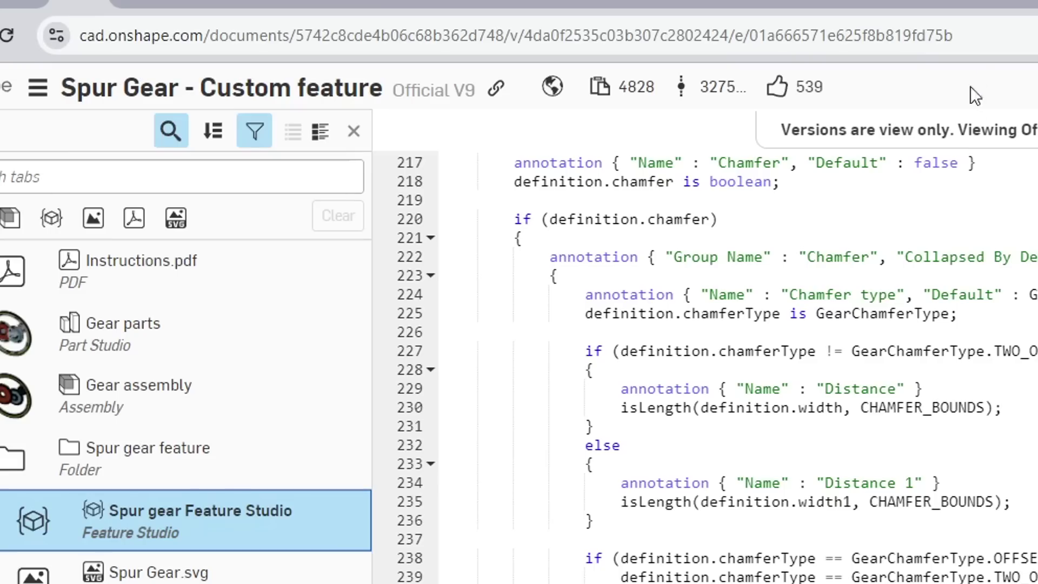
pyautogui.click(562, 38)
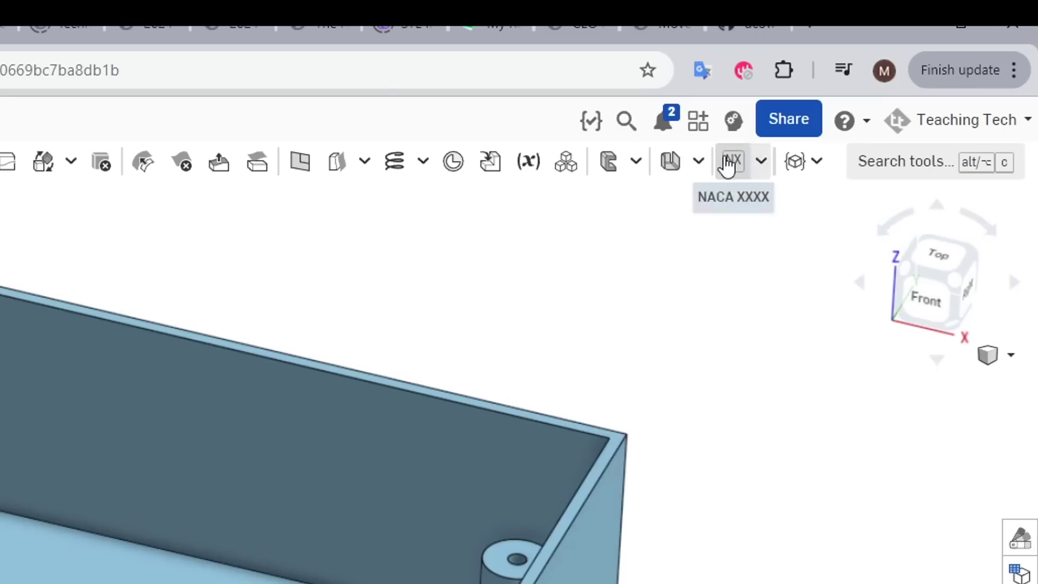
# Find the Spur Gear - Custom feature document by its pasted URL and add its Spur gear feature to the toolbar.
pyautogui.click(763, 166)
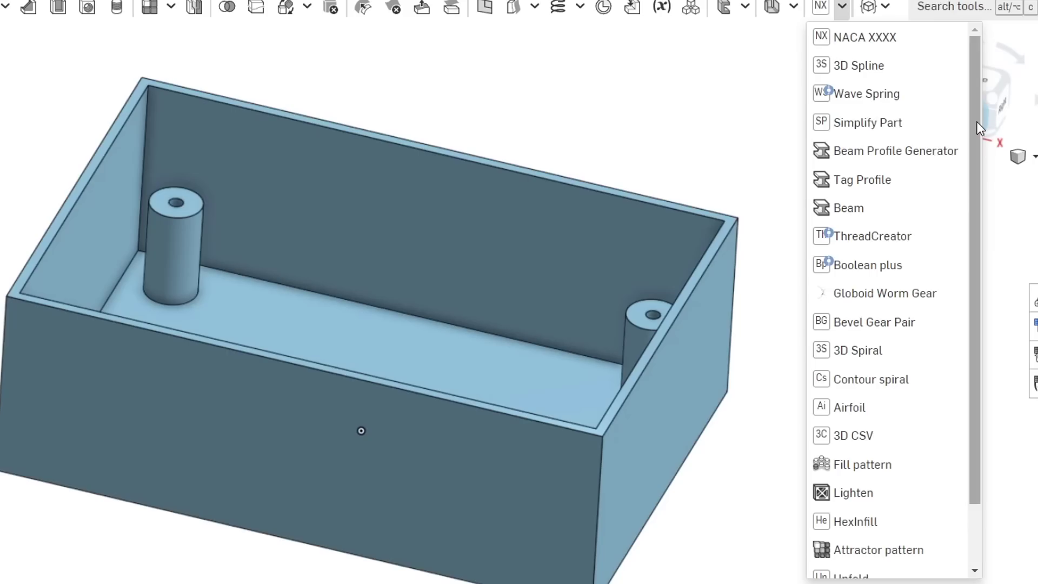
pyautogui.moveTo(934, 307); pyautogui.dragTo(946, 463)
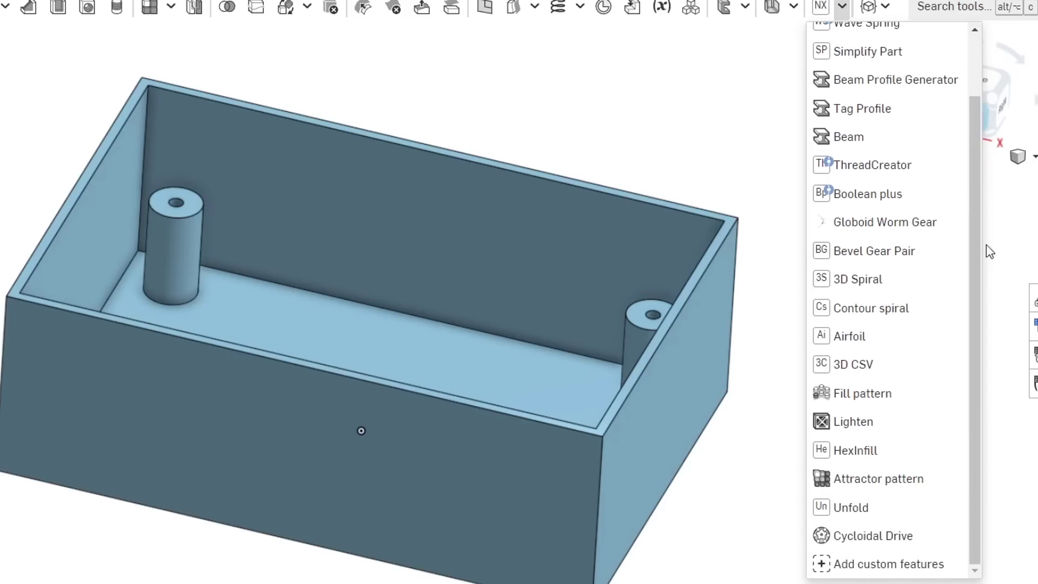
pyautogui.click(939, 566)
pyautogui.hotkey('ctrl', 'v')
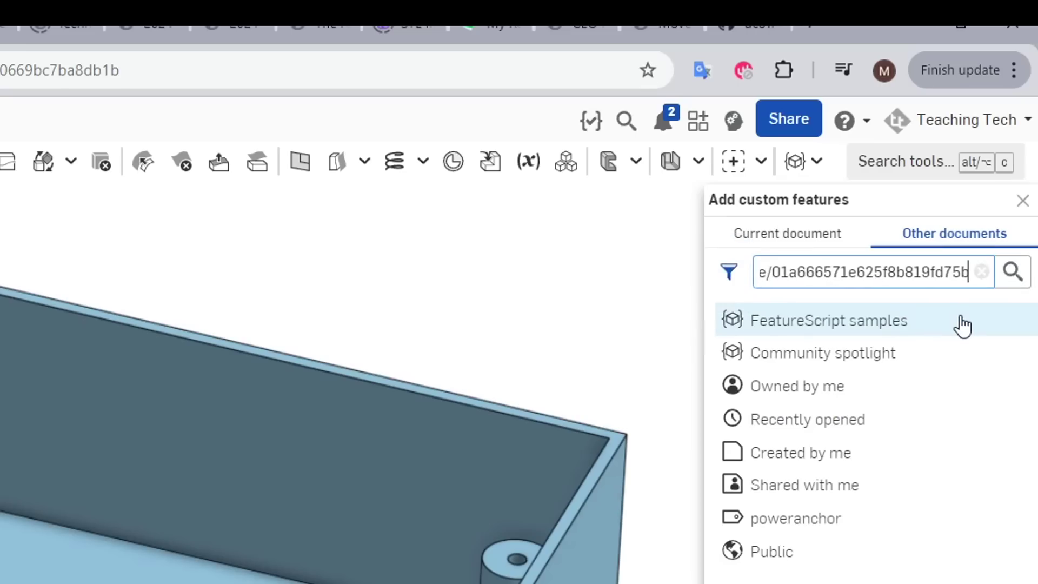
pyautogui.click(1011, 272)
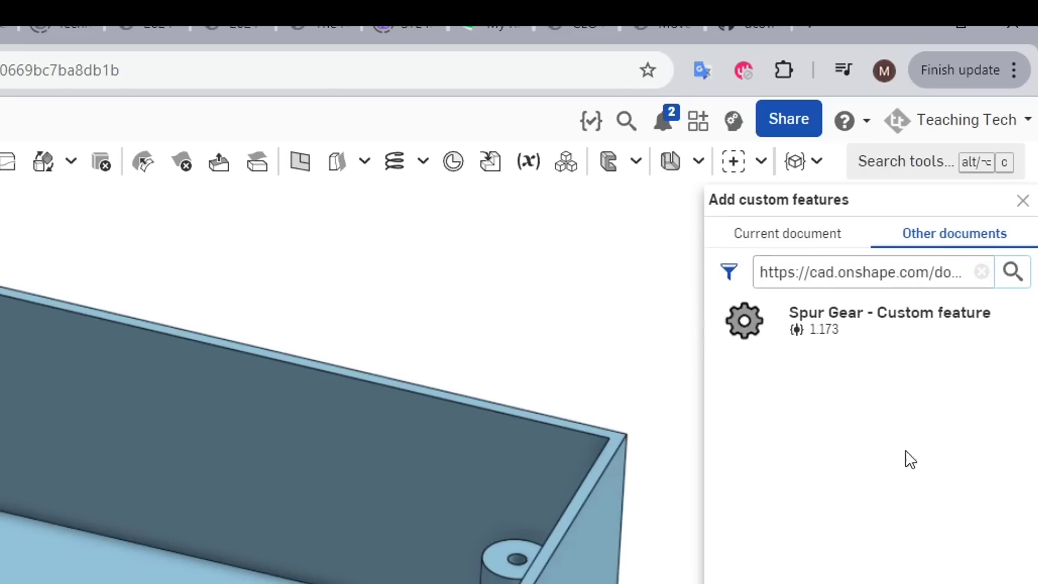
pyautogui.click(868, 338)
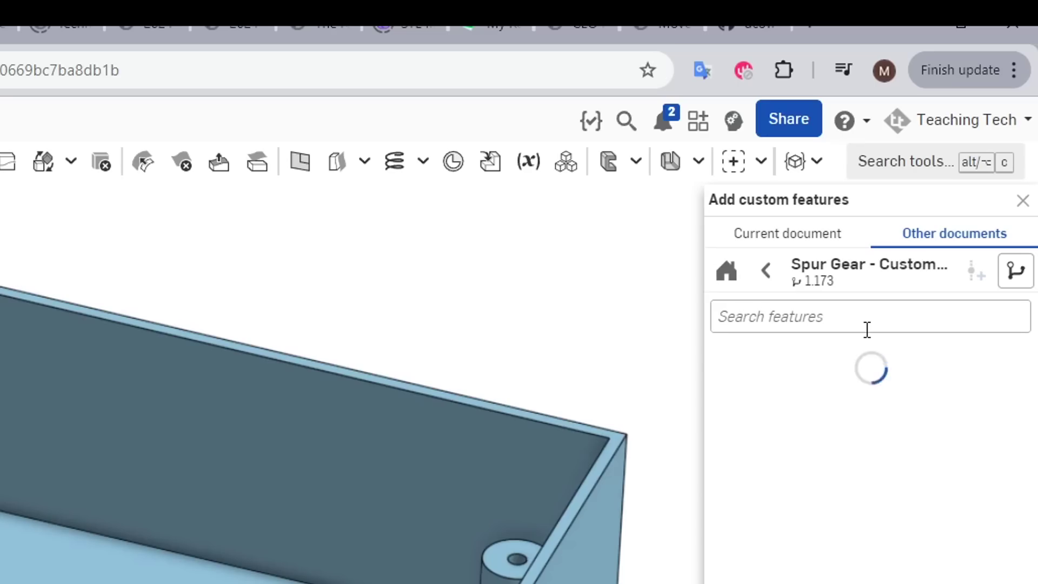
pyautogui.click(902, 419)
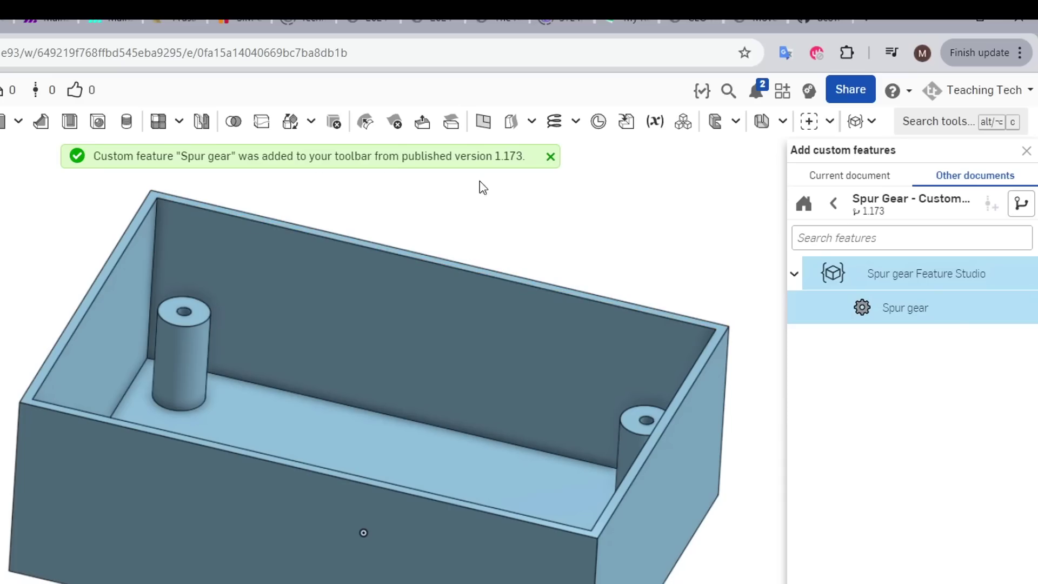
# Update the Spur gear custom feature's reference to the latest version.
pyautogui.click(830, 121)
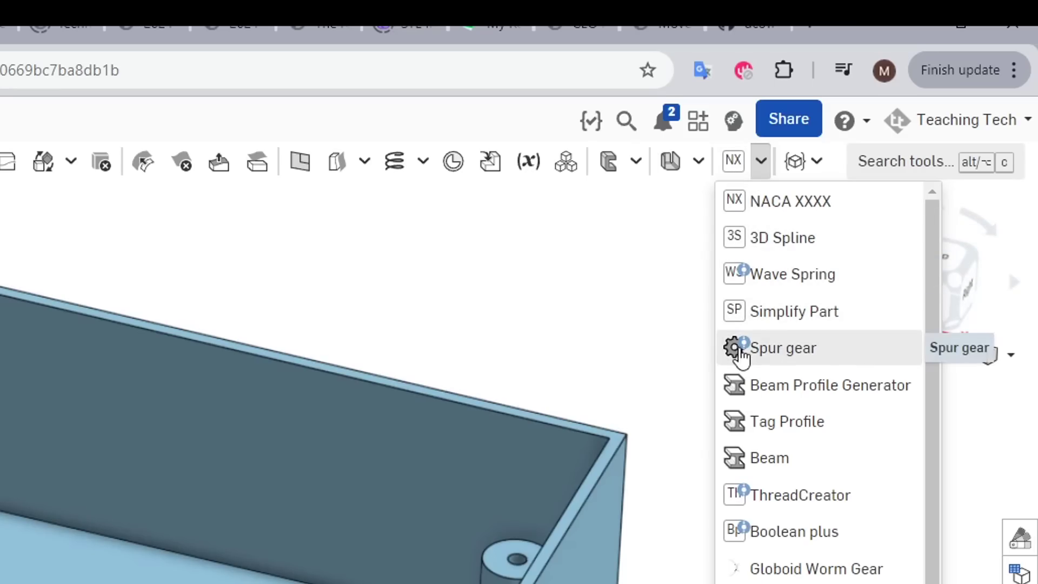
pyautogui.moveTo(750, 358)
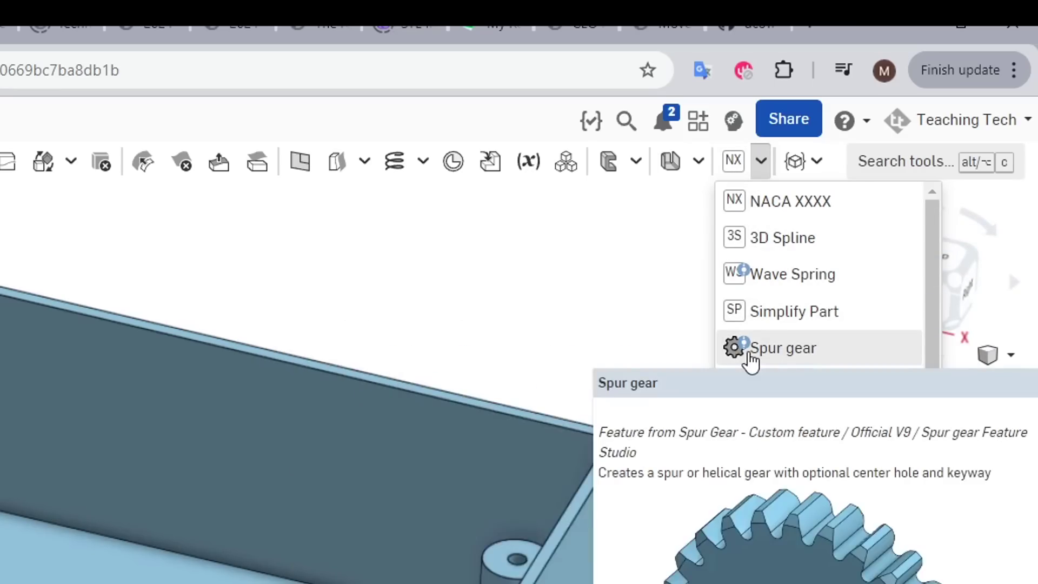
pyautogui.rightClick(796, 348)
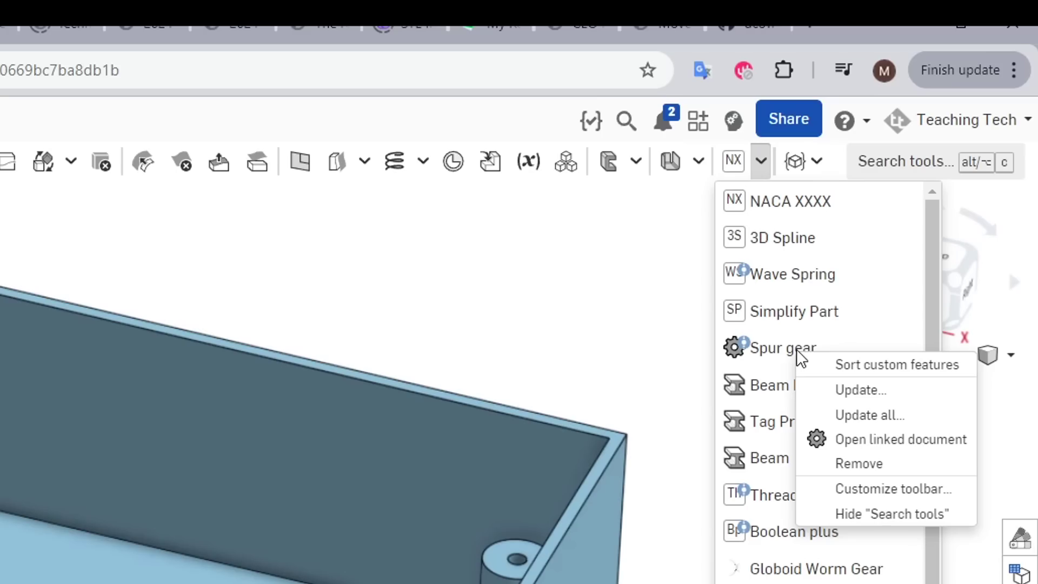
pyautogui.click(917, 389)
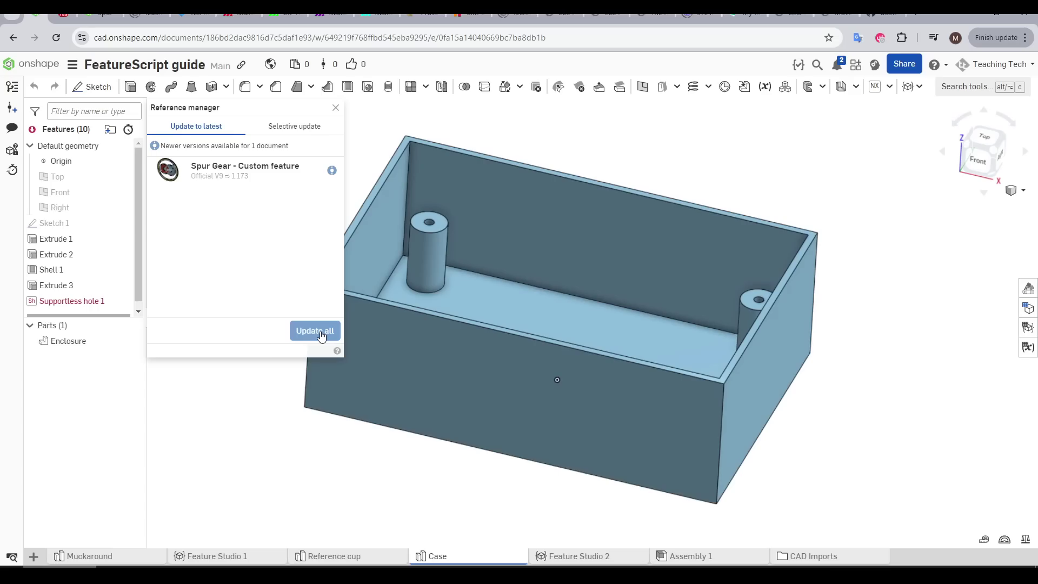
pyautogui.click(322, 335)
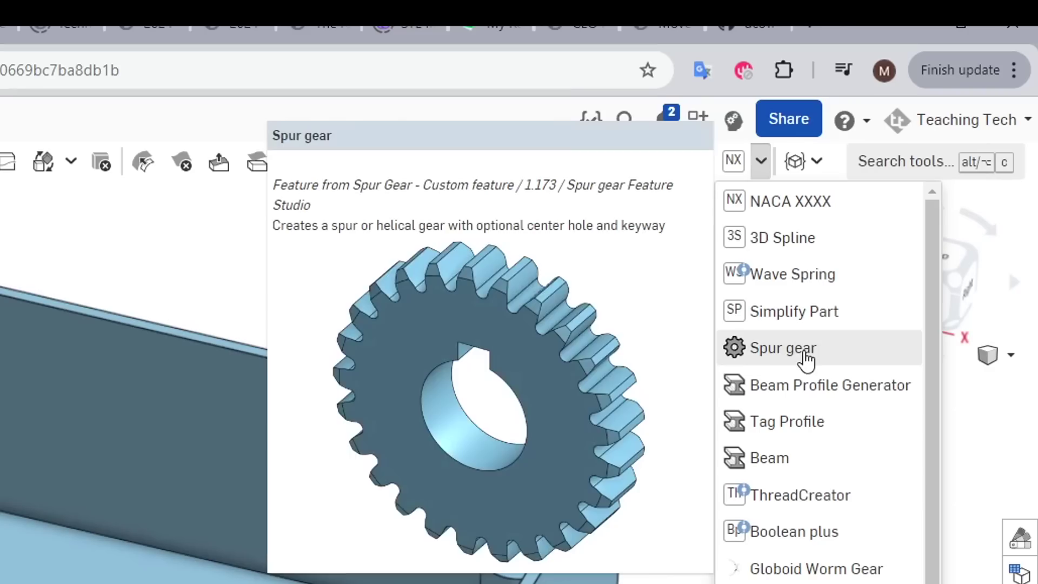
# Open the source document linked to the Spur gear custom feature.
pyautogui.rightClick(912, 187)
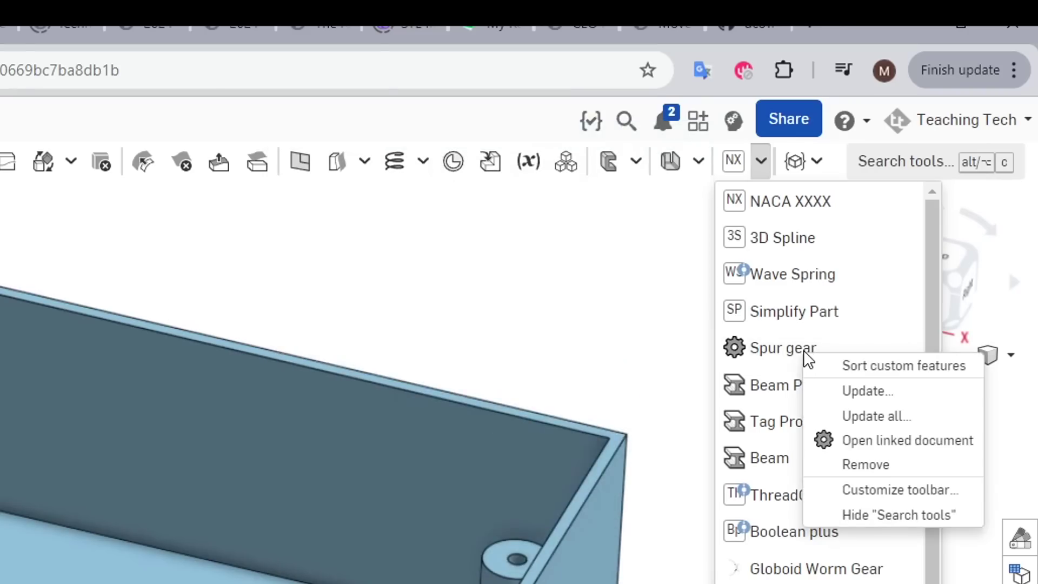
pyautogui.click(905, 451)
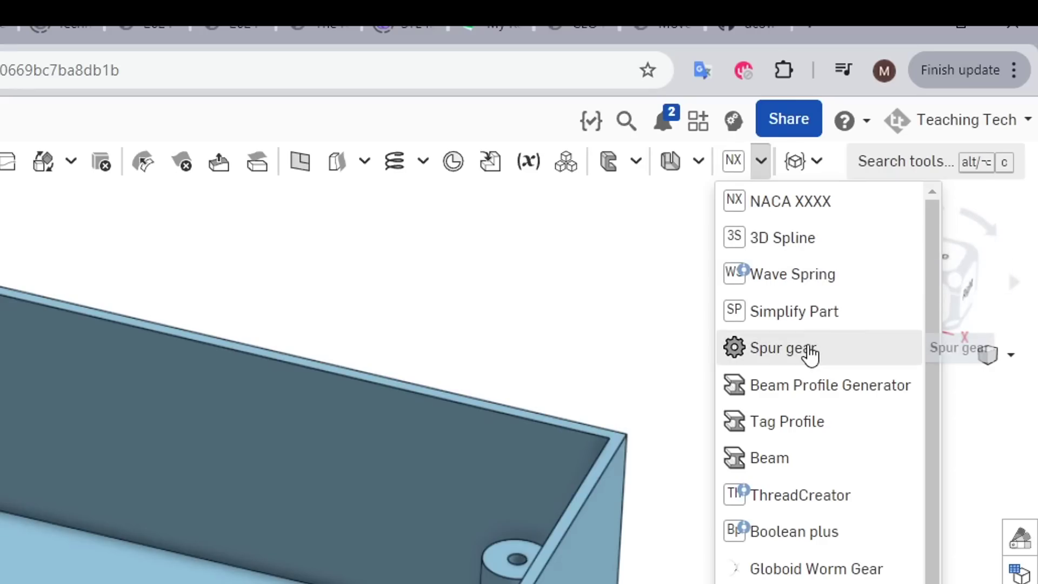
# Remove the Spur gear custom feature from the toolbar and dismiss the notification.
pyautogui.rightClick(827, 349)
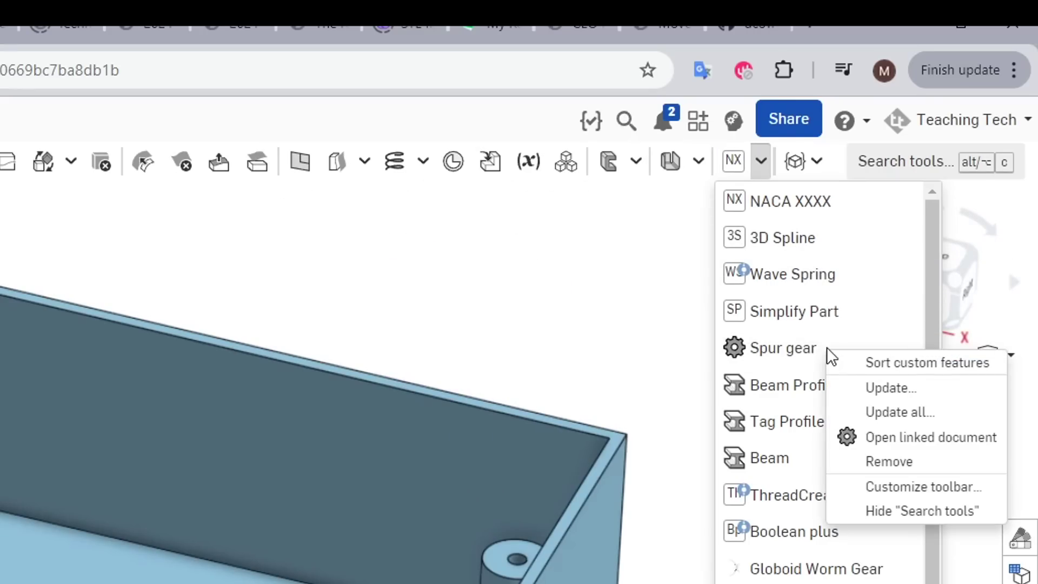
pyautogui.click(920, 470)
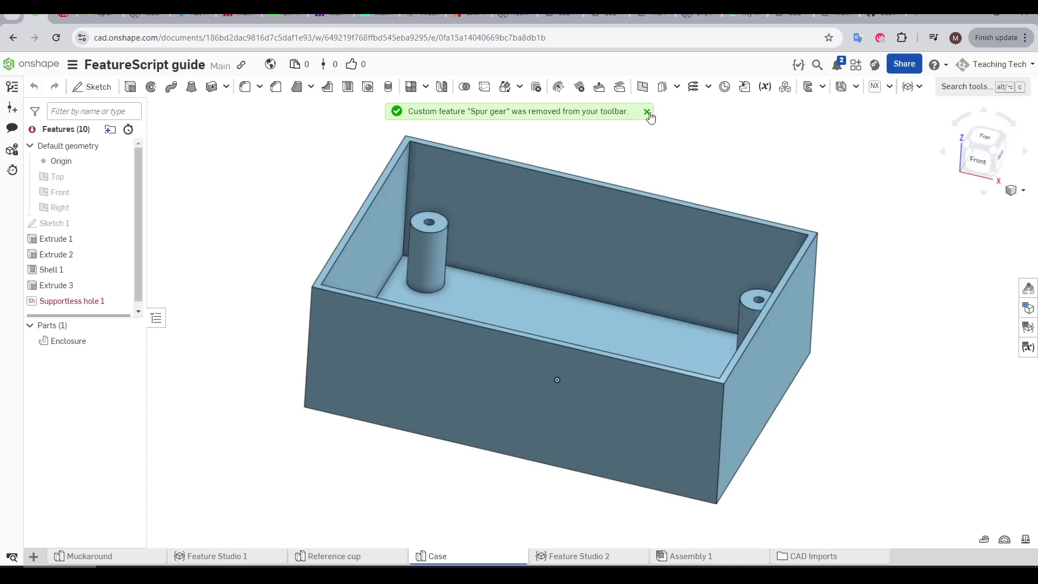
pyautogui.click(647, 113)
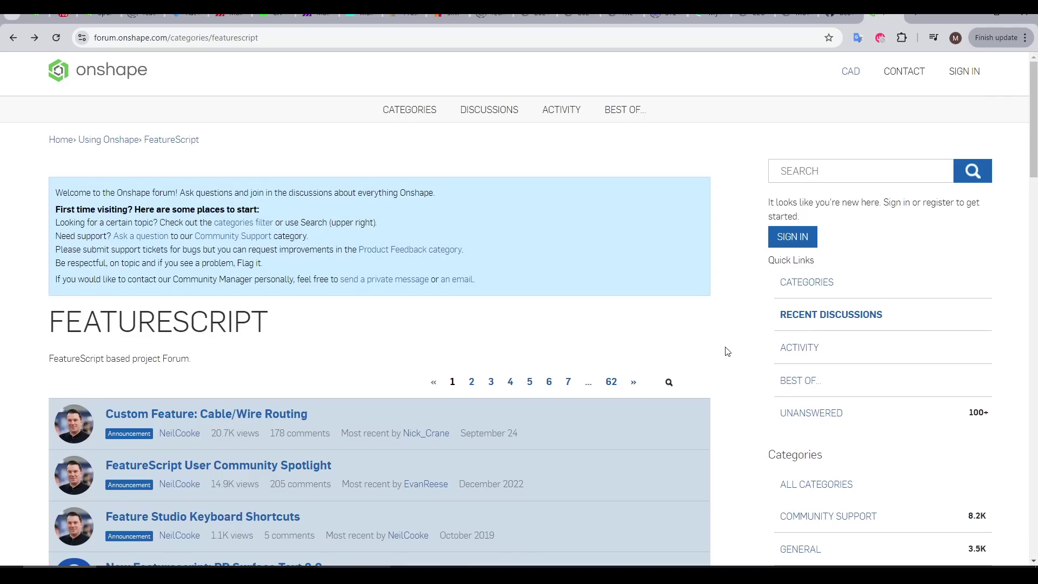
# Browse the discussions in the FeatureScript category of the Onshape forum.
pyautogui.scroll(-18, 727, 352)
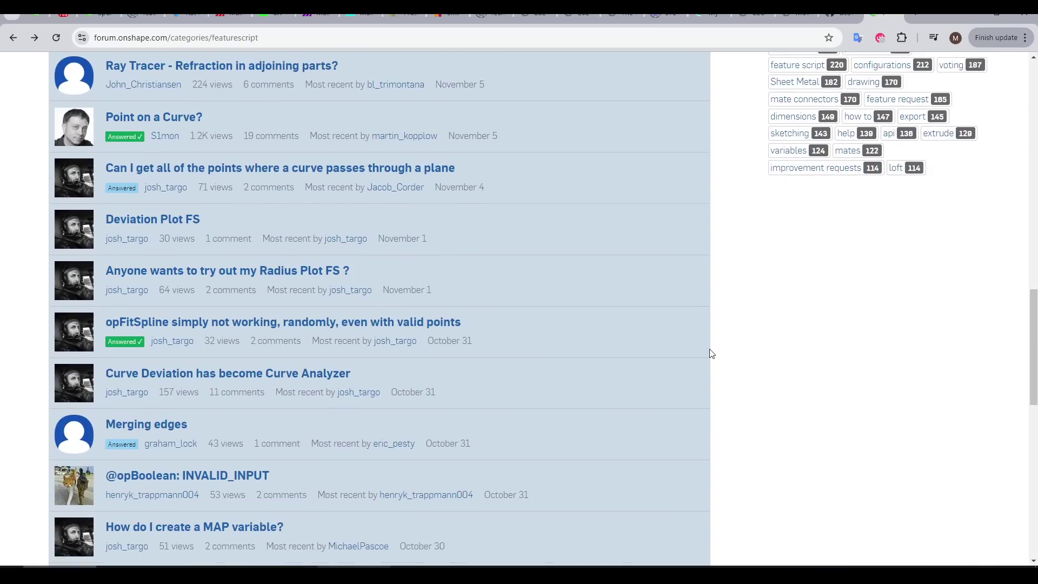
pyautogui.scroll(13, 711, 354)
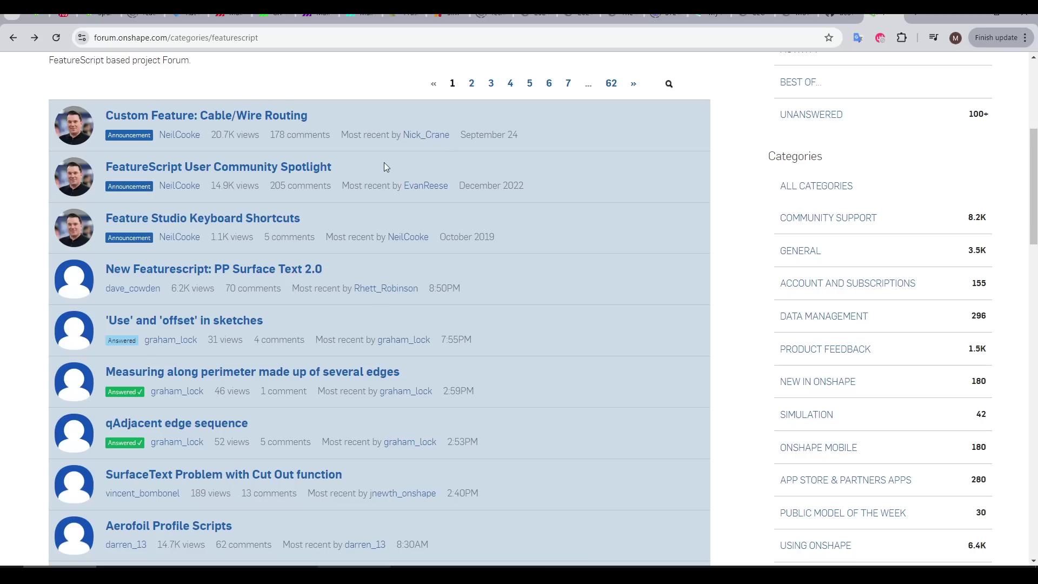
# Switch to the GitHub featurescript repository and browse its README list of awesome FeatureScripts for Onshape.
pyautogui.hotkey('ctrl', 'shift', 'Tab')
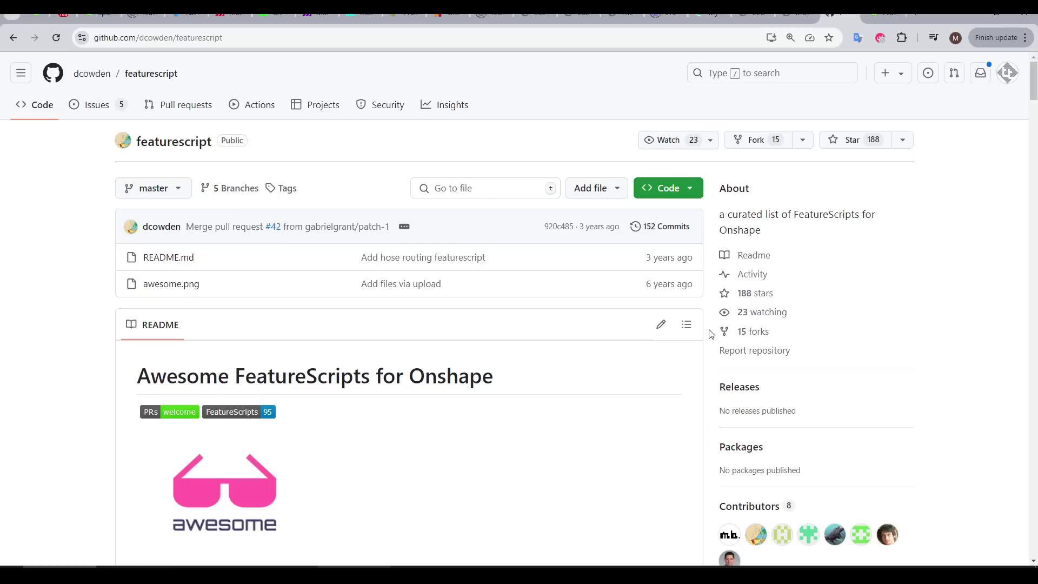
pyautogui.scroll(-8, 716, 357)
pyautogui.scroll(-4, 711, 373)
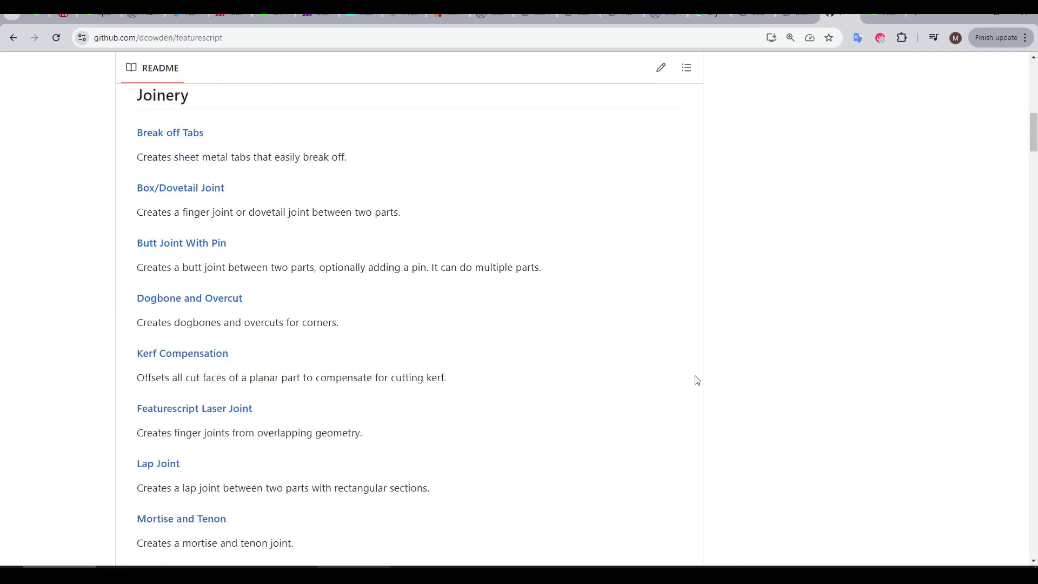
pyautogui.scroll(-20, 697, 380)
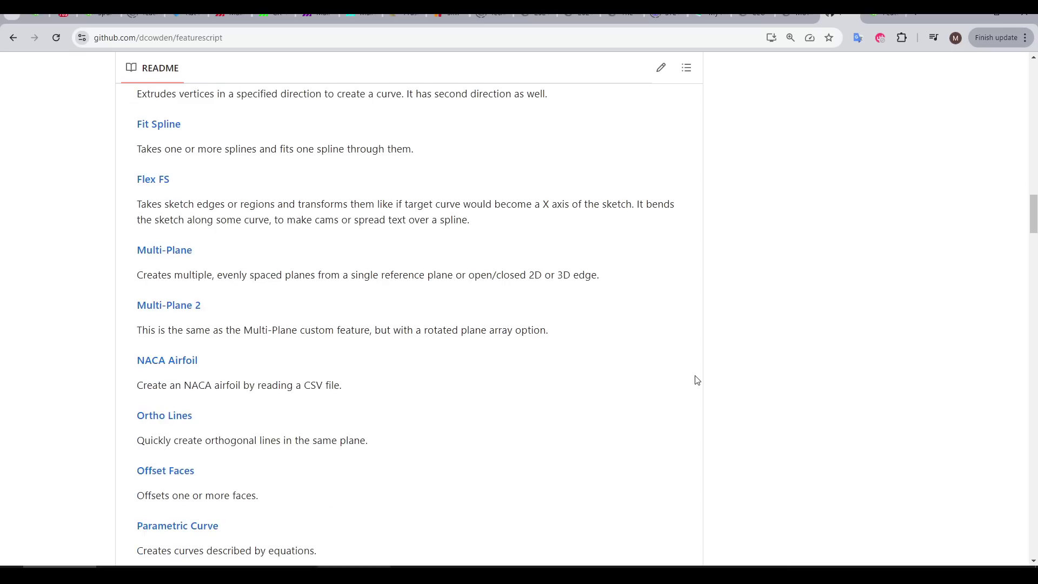
# Continue browsing the README's list of custom features beyond the Parametric Curve entry.
pyautogui.scroll(-13, 696, 380)
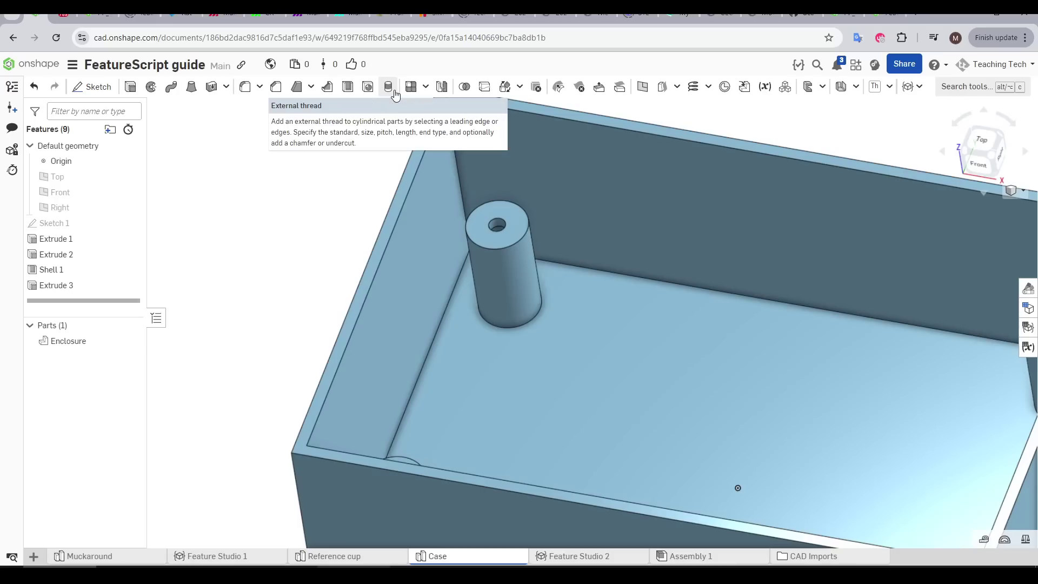
# Add a 10 mm long ISO M14 external thread with 2 mm pitch to the top edge of the cylindrical post.
pyautogui.click(395, 95)
pyautogui.click(503, 249)
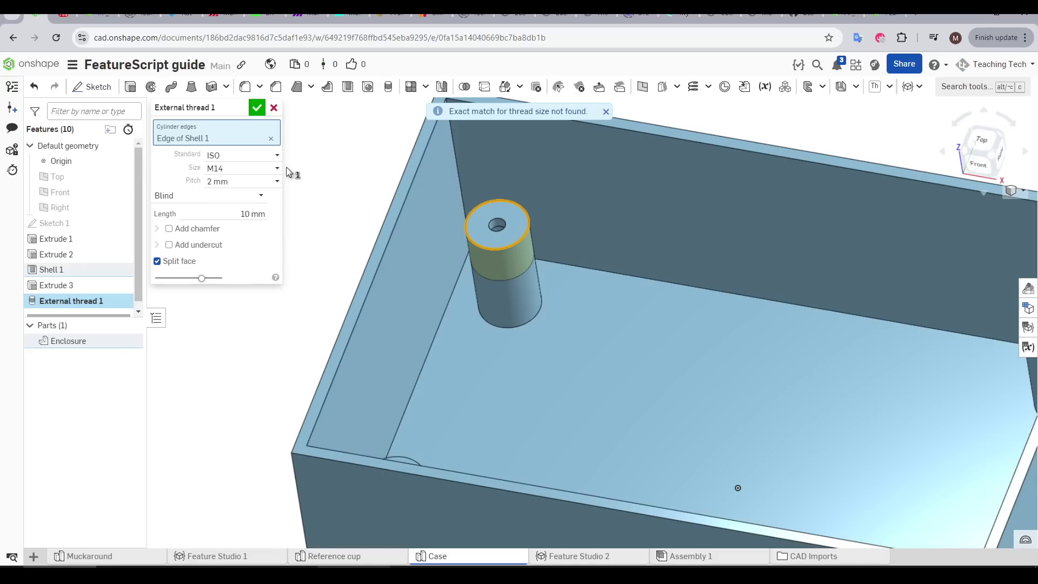
pyautogui.click(257, 107)
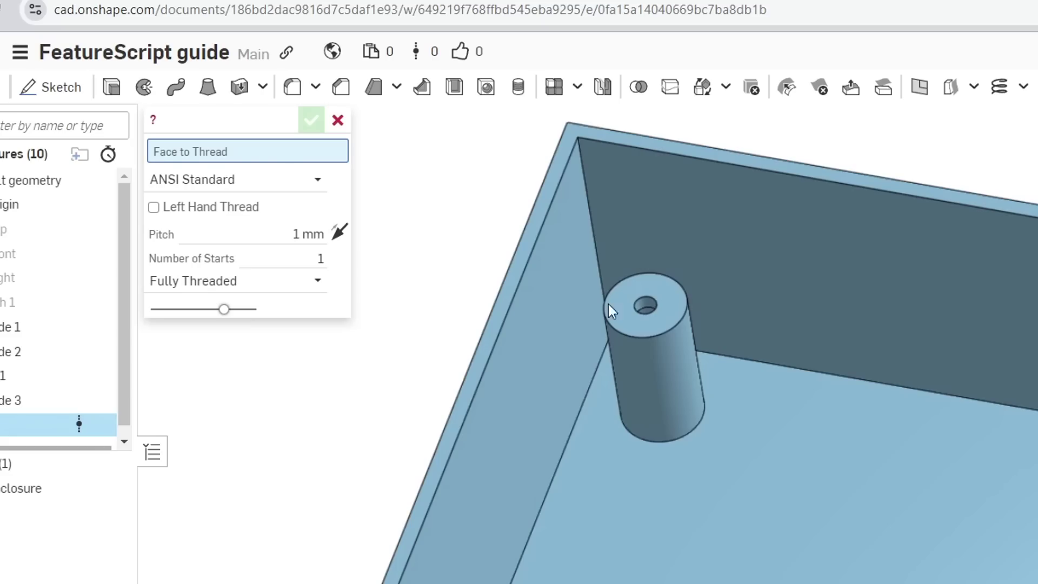
# Model an ISO Standard thread with 1 mm pitch on the post's cylindrical face, fully threaded.
pyautogui.click(625, 342)
pyautogui.click(235, 196)
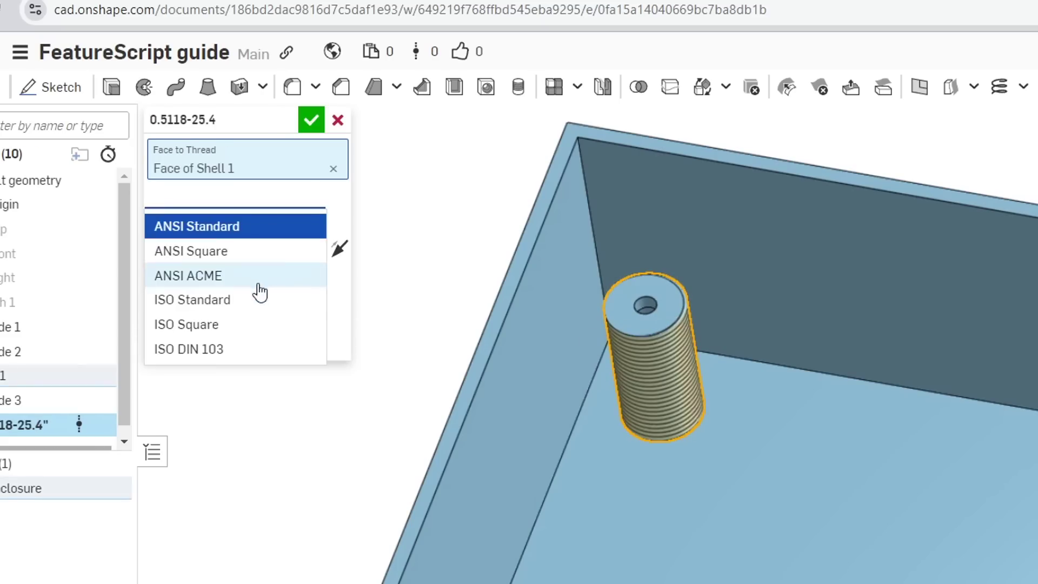
pyautogui.click(258, 303)
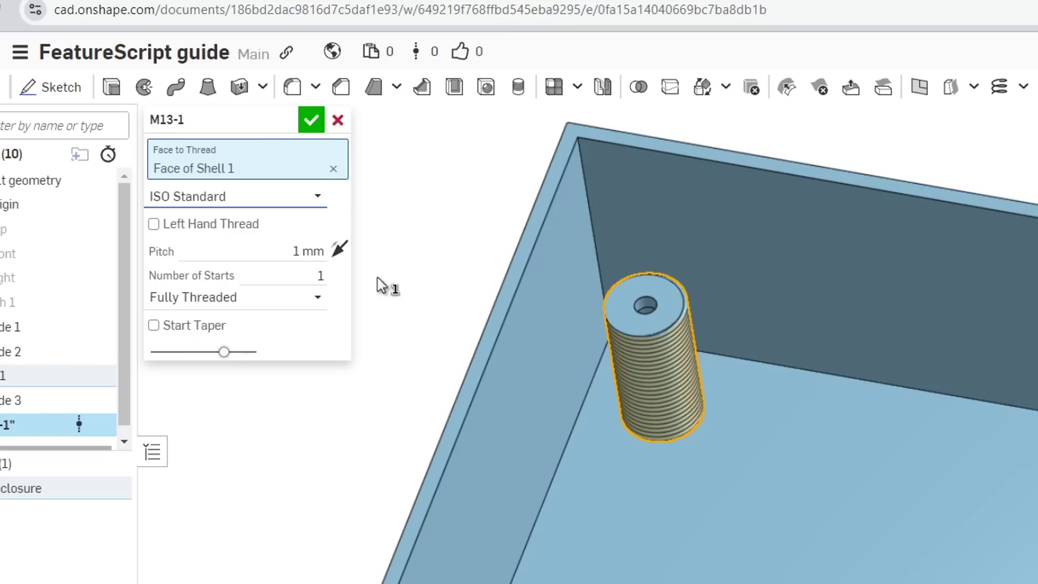
pyautogui.click(318, 297)
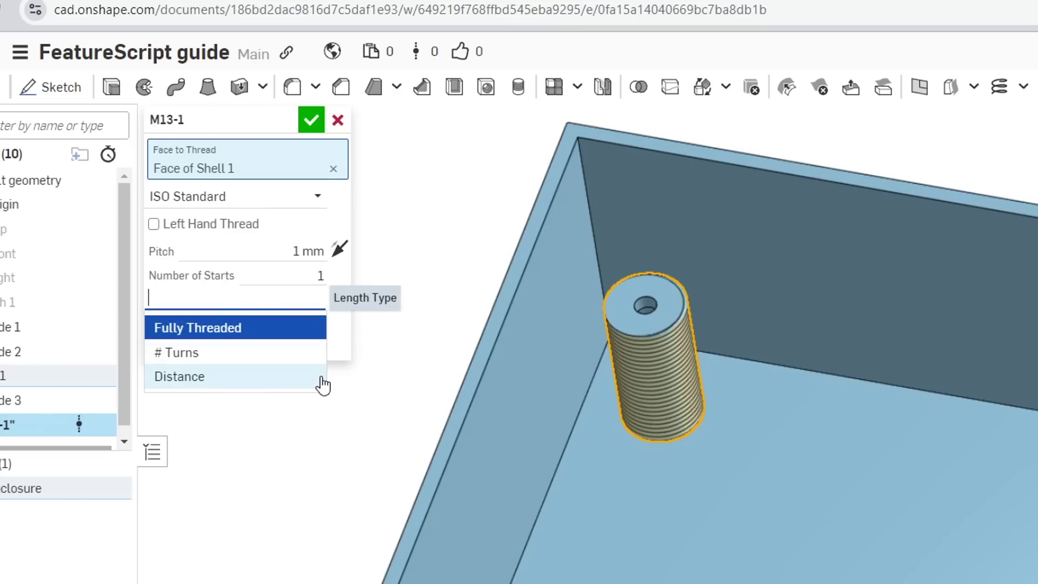
pyautogui.click(313, 124)
pyautogui.scroll(5, 641, 439)
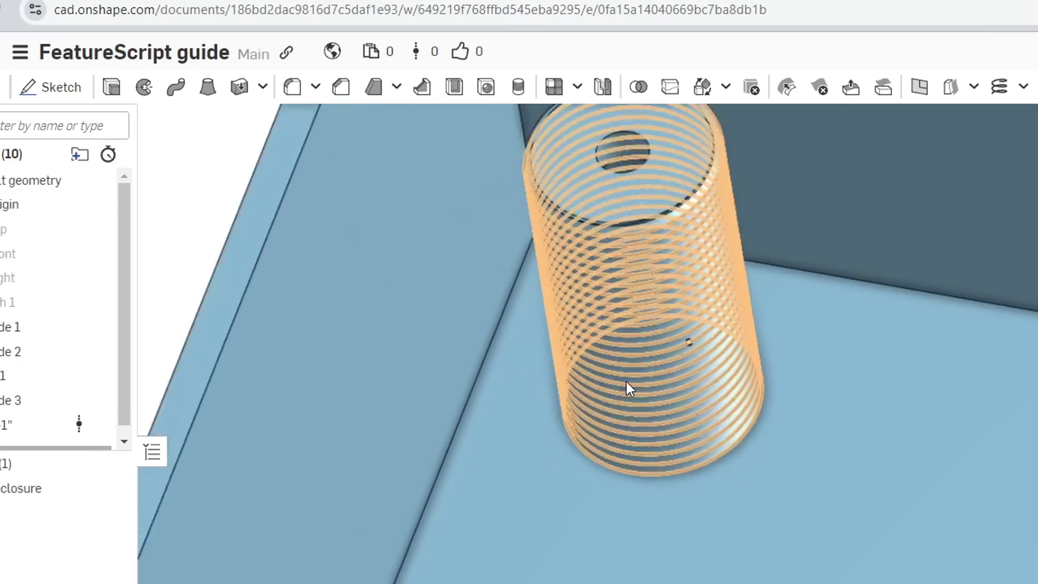
pyautogui.moveTo(626, 381); pyautogui.dragTo(959, 403, button='right')
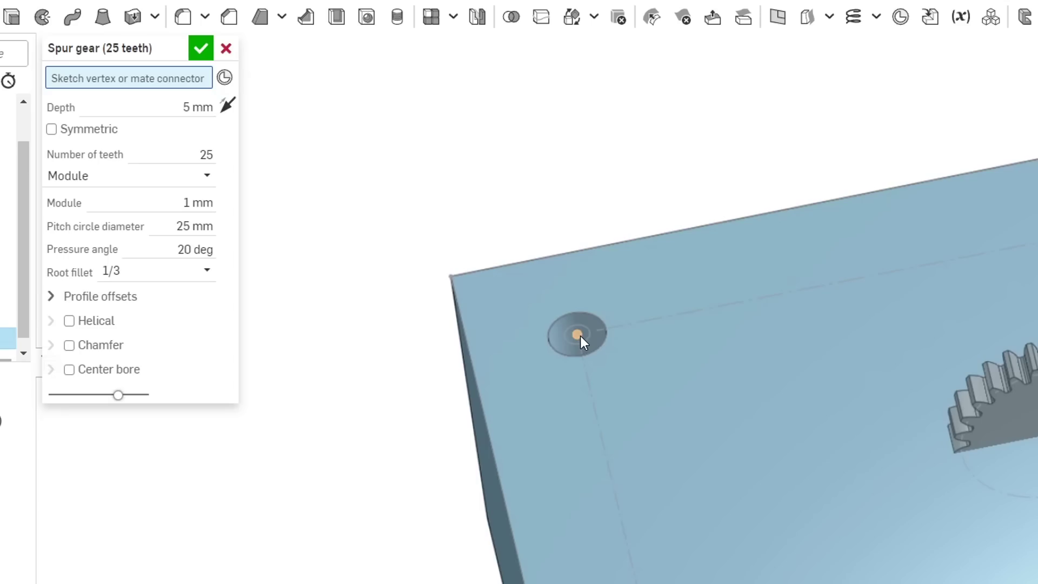
# Place the spur gear on the sketch vertex at the corner hole and set it to 100 teeth.
pyautogui.click(578, 335)
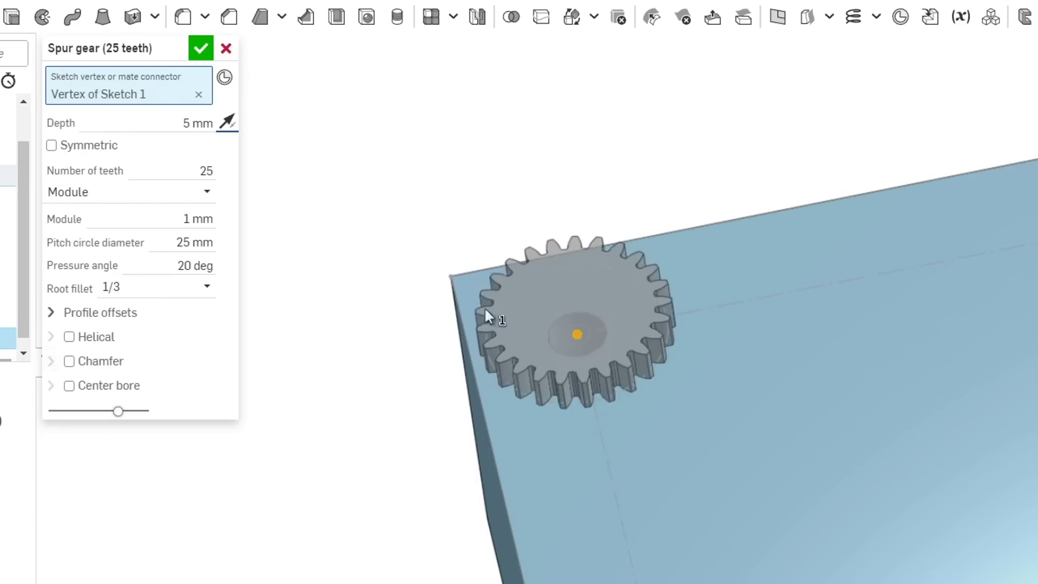
pyautogui.click(206, 192)
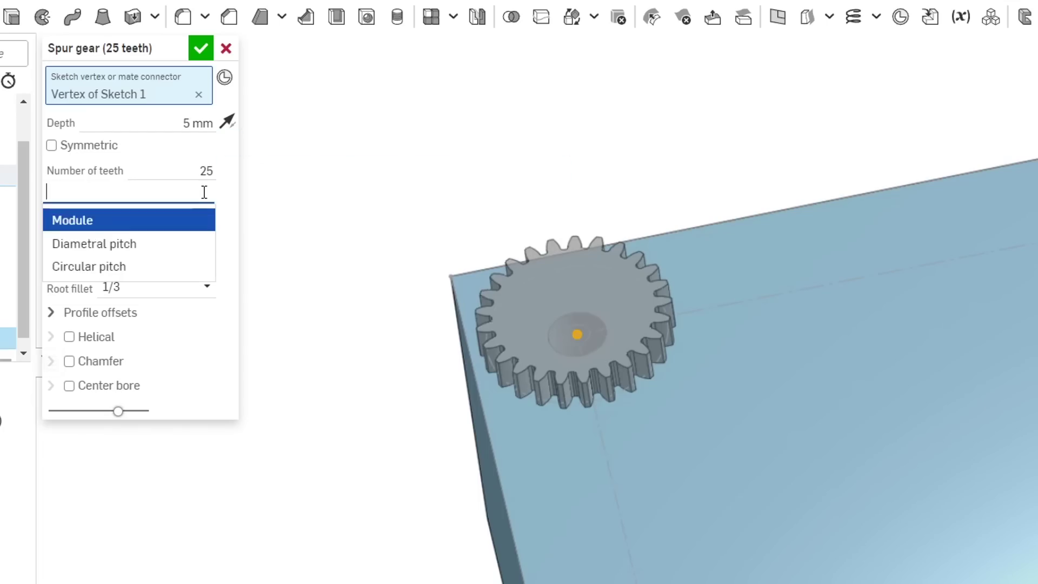
pyautogui.write('100')
pyautogui.press('Return')
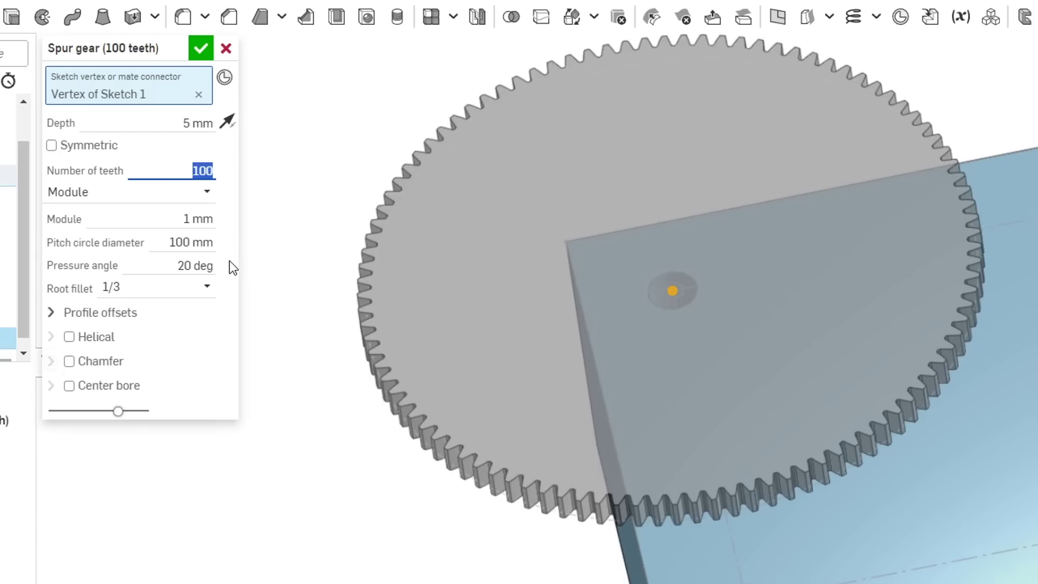
# Make the gear 10 mm deep with a 15-degree double helix, and add a 10 mm center bore with a 3 mm keyway.
pyautogui.click(108, 340)
pyautogui.moveTo(475, 566); pyautogui.dragTo(486, 473, button='right')
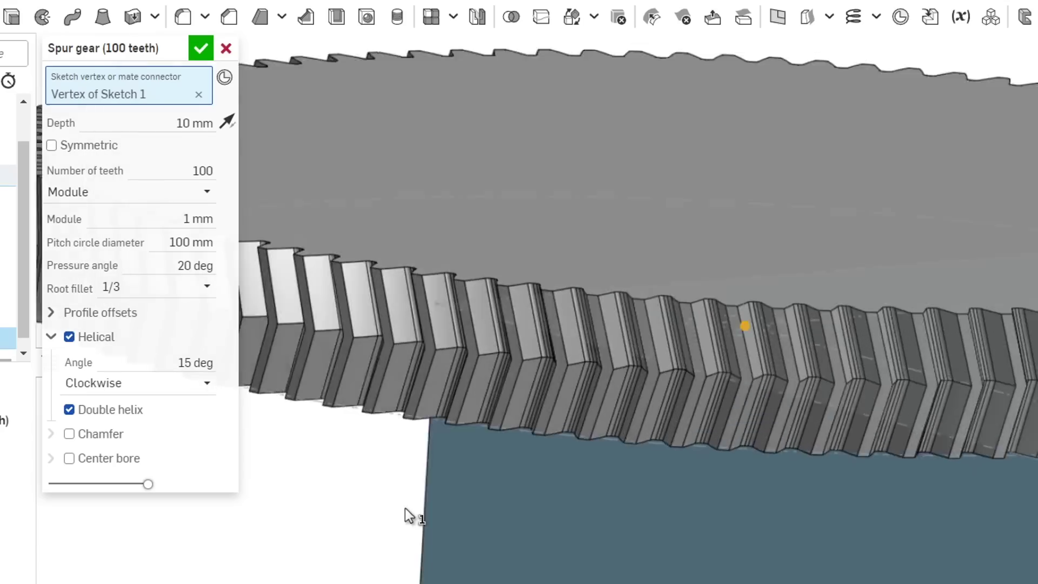
pyautogui.moveTo(393, 414)
pyautogui.mouseDown(button='right')
pyautogui.moveTo(405, 405)
pyautogui.moveTo(395, 419)
pyautogui.mouseUp(button='right')
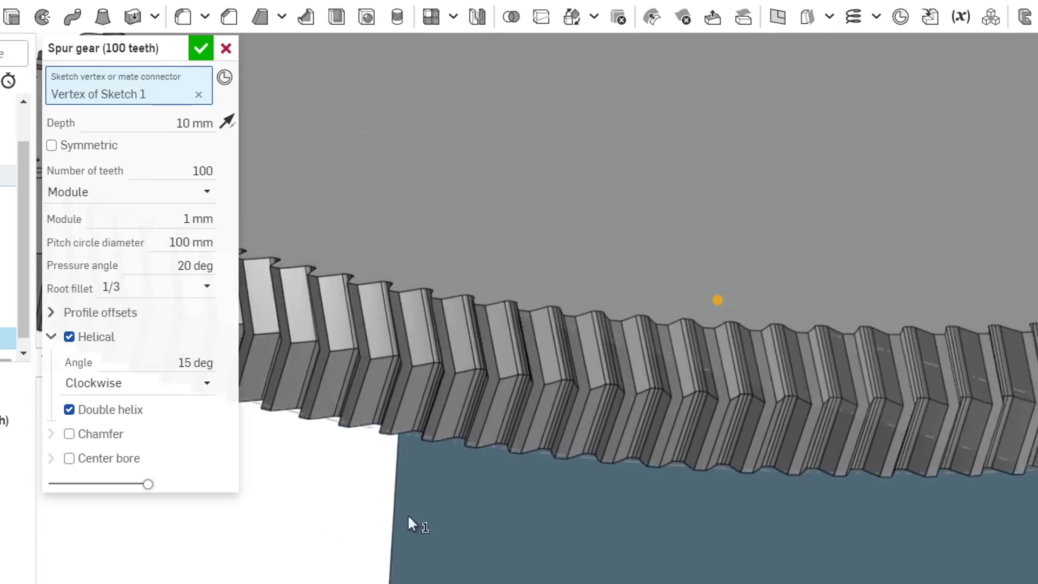
pyautogui.moveTo(408, 517); pyautogui.dragTo(400, 524, button='right')
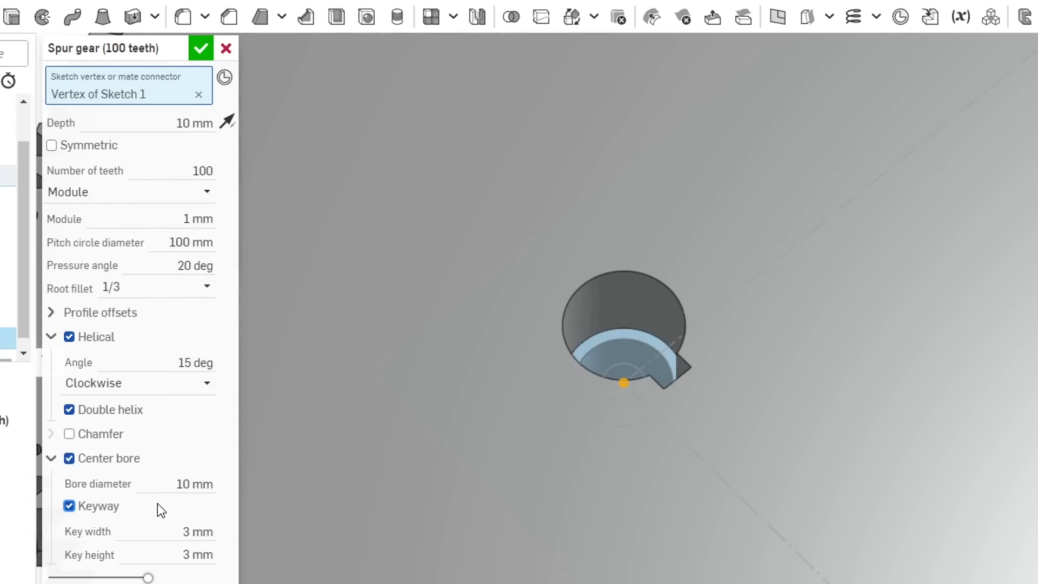
pyautogui.moveTo(544, 461); pyautogui.dragTo(578, 508, button='right')
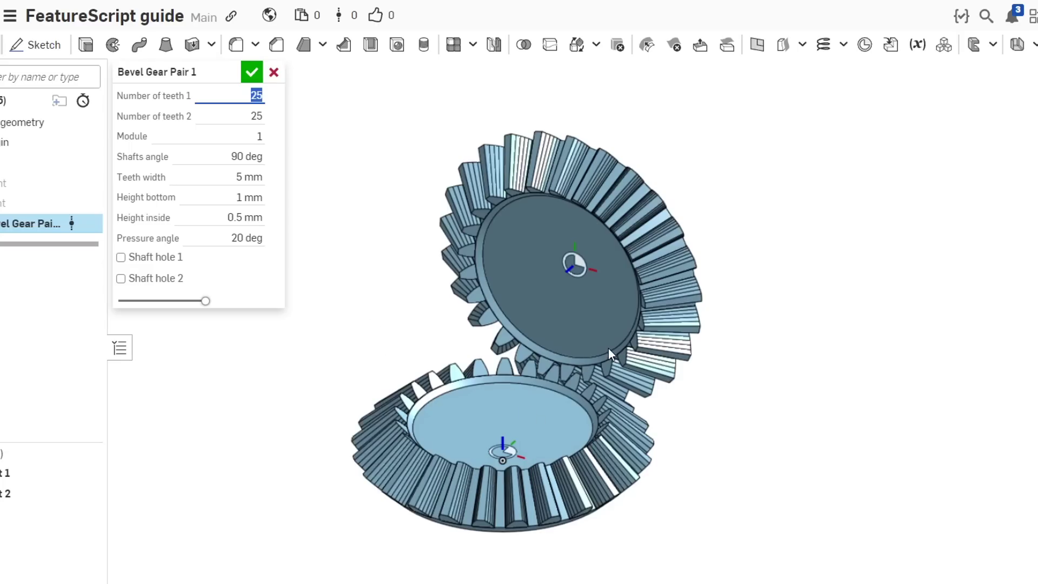
# Set the bevel gear pair's first gear to 50 teeth and inspect the globoid worm gear from another angle.
pyautogui.write('50')
pyautogui.press('Return')
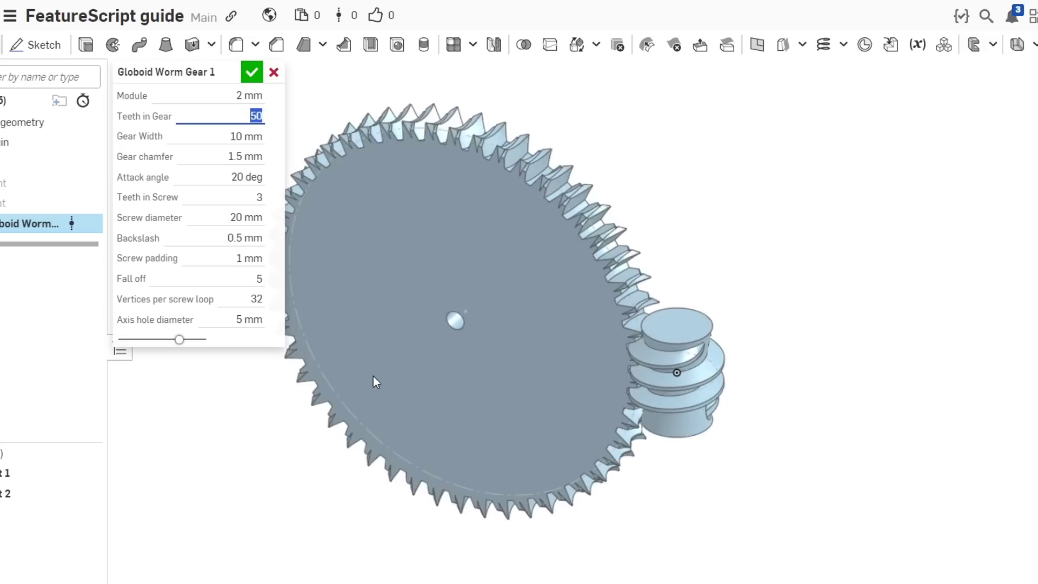
pyautogui.moveTo(374, 375); pyautogui.dragTo(449, 375, button='right')
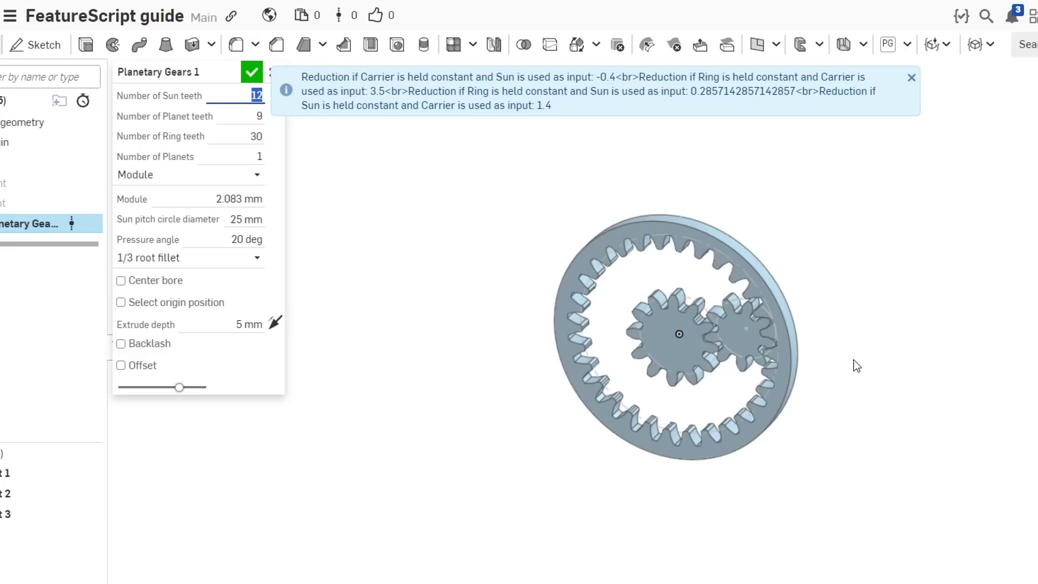
# Set the planetary gear set to 50 sun teeth and 20 planet teeth.
pyautogui.scroll(3, 857, 366)
pyautogui.write('50')
pyautogui.press('Return')
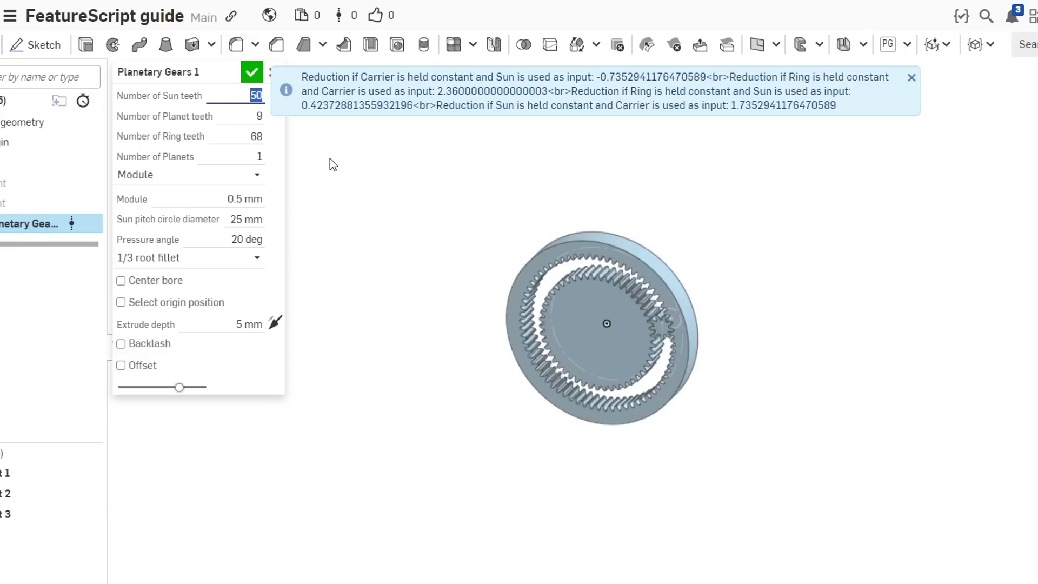
pyautogui.press('Tab')
pyautogui.write('20')
pyautogui.press('Return')
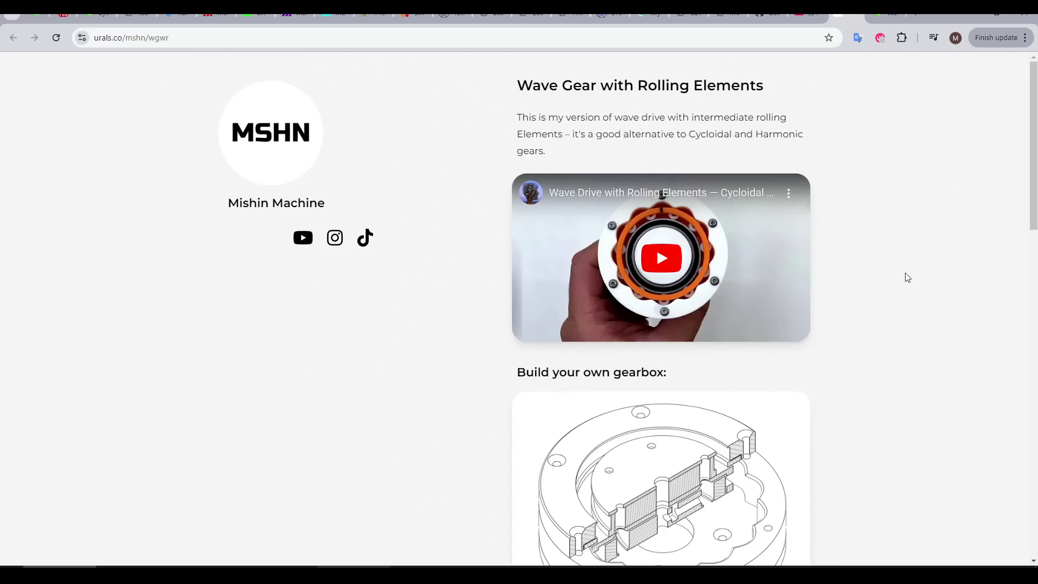
# Switch to the Wave Gear with Rolling Elements web page and browse its gearbox content.
pyautogui.scroll(-10, 907, 278)
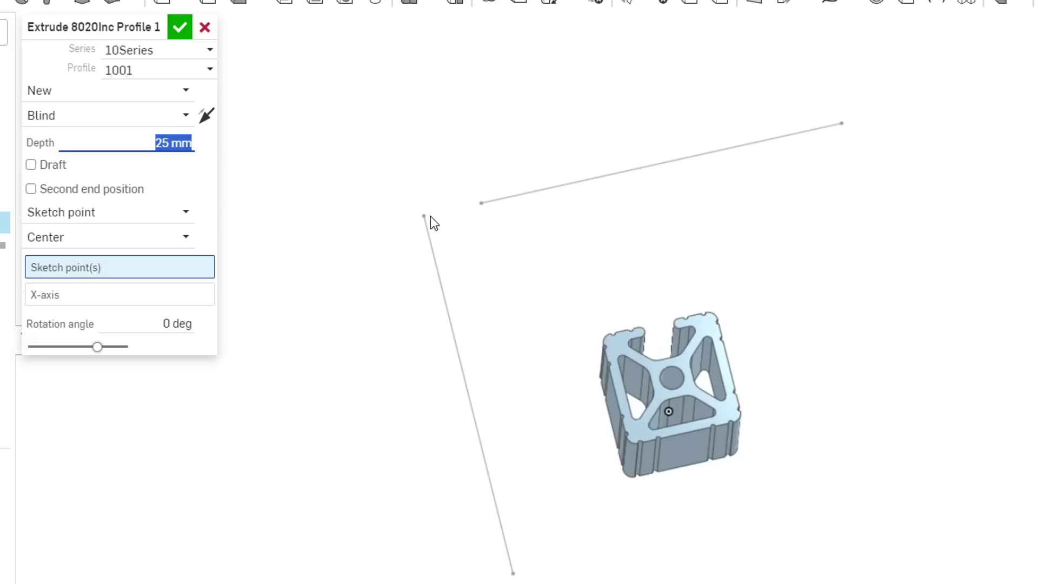
# Place the 8020Inc profile on the upper endpoint of the steeper sketch line and choose 20Series with profile 20_4040.
pyautogui.click(425, 217)
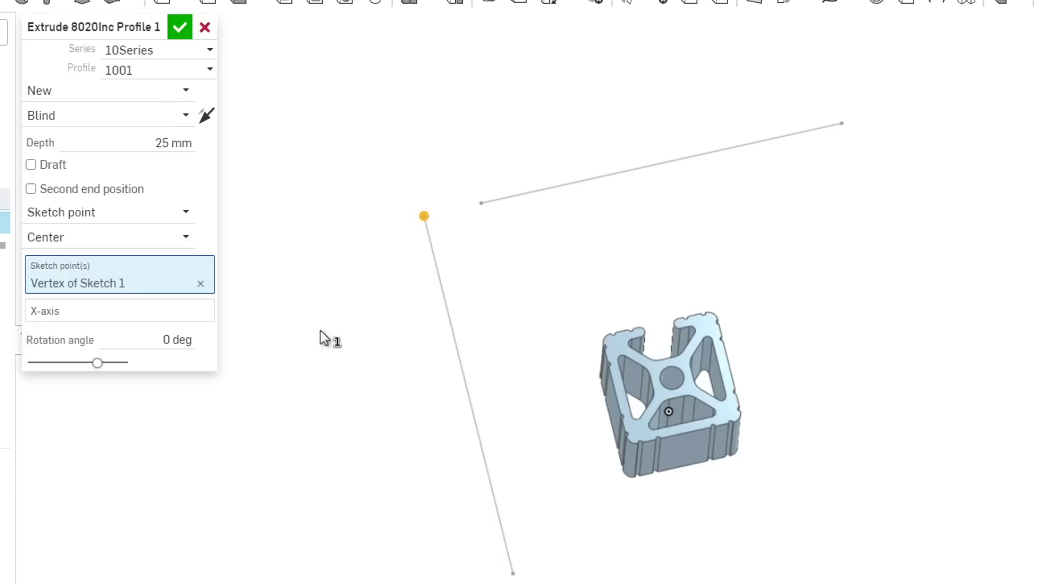
pyautogui.click(208, 51)
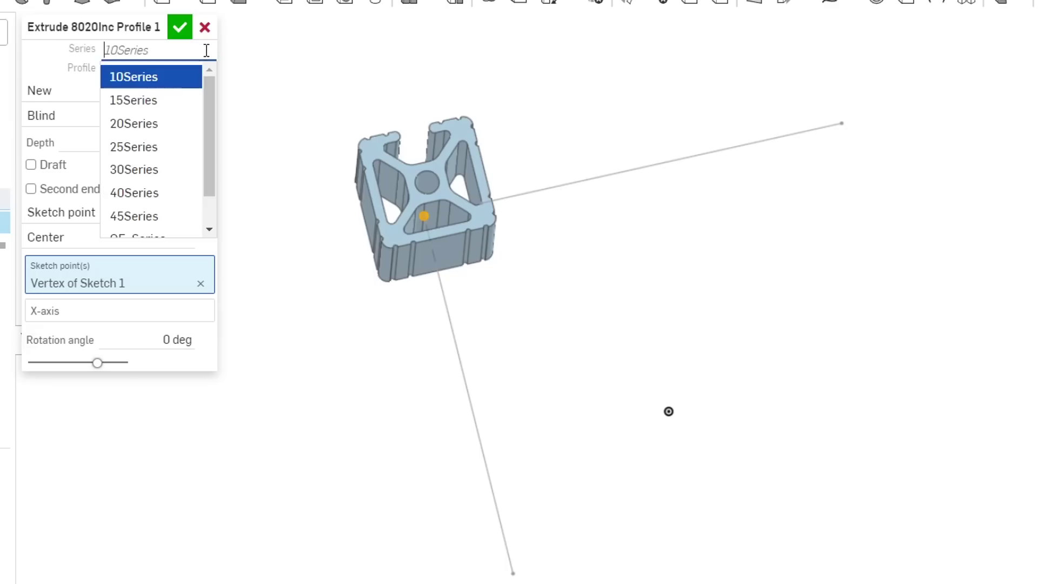
pyautogui.click(153, 125)
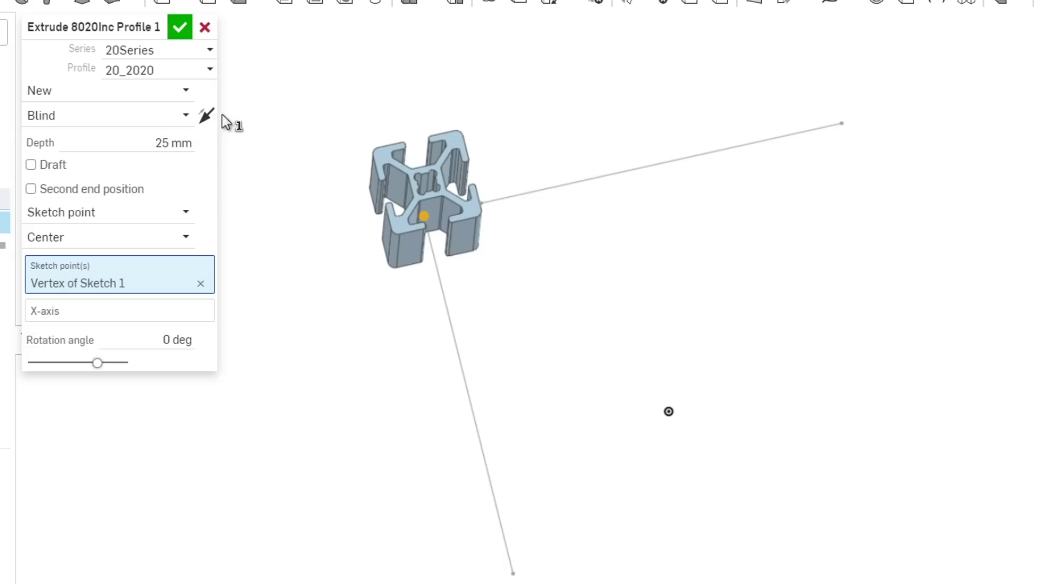
pyautogui.click(210, 70)
pyautogui.click(205, 92)
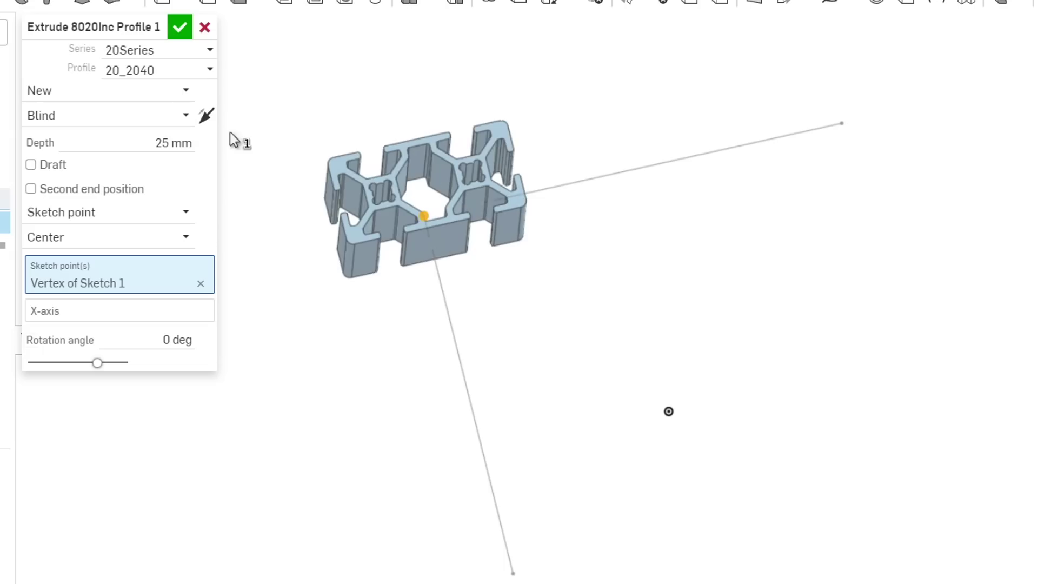
pyautogui.press('Down')
# Extrude the aluminium profile to a depth of 100 mm and inspect the part.
pyautogui.click(151, 149)
pyautogui.write('100')
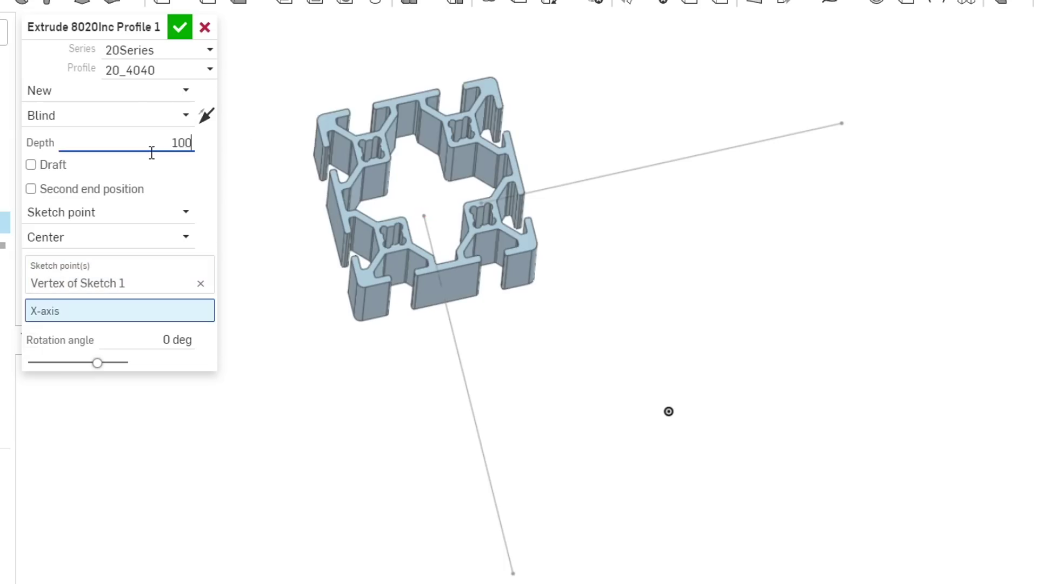
pyautogui.press('Return')
pyautogui.click(180, 27)
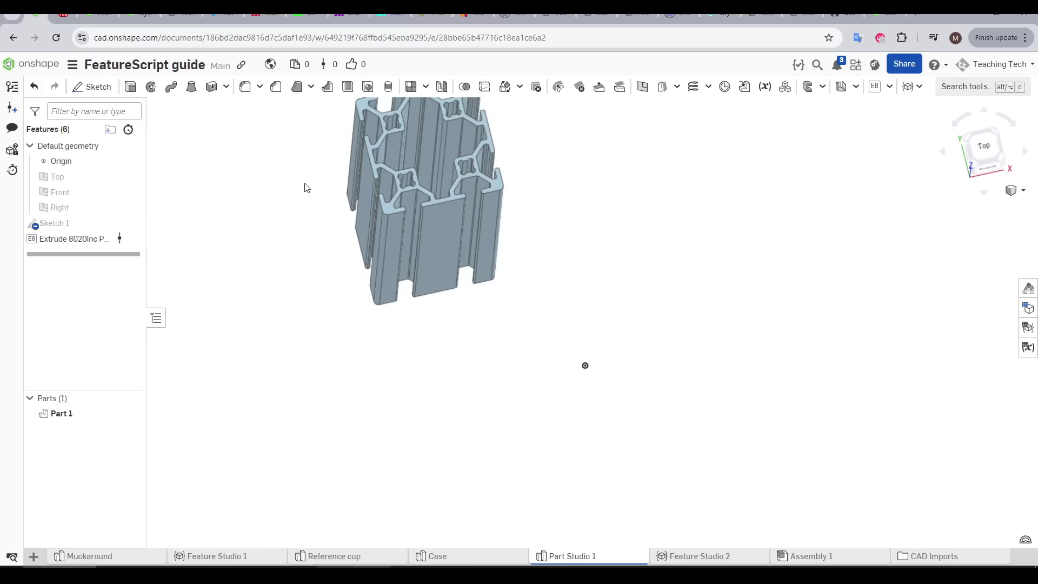
pyautogui.moveTo(291, 207); pyautogui.dragTo(313, 367, button='middle')
pyautogui.moveTo(342, 330); pyautogui.dragTo(331, 352, button='right')
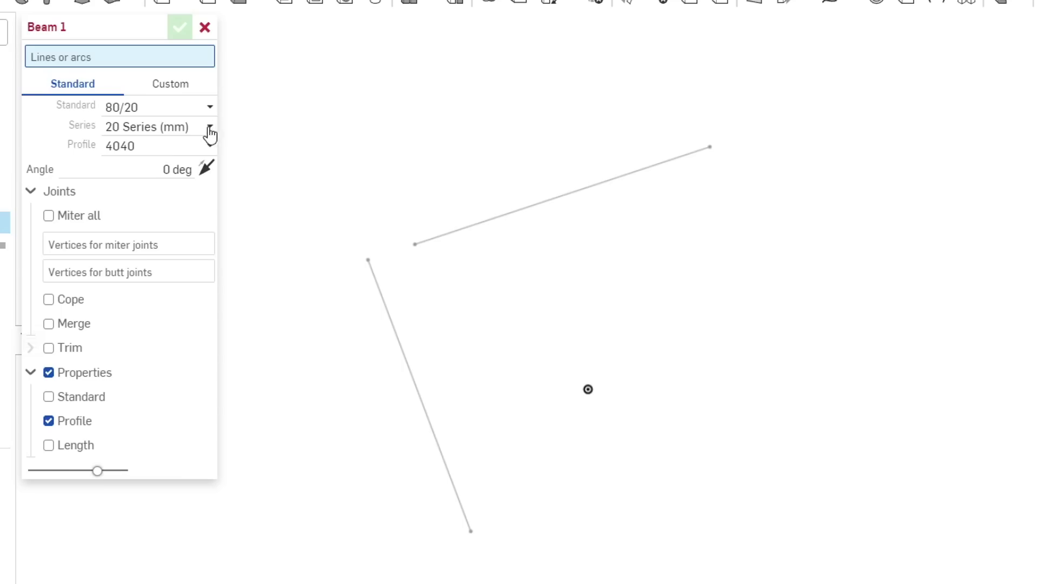
# Create 80/20 beams along the two sketch lines using the 20 Series (mm) standard and the 2020 profile.
pyautogui.click(210, 127)
pyautogui.click(178, 201)
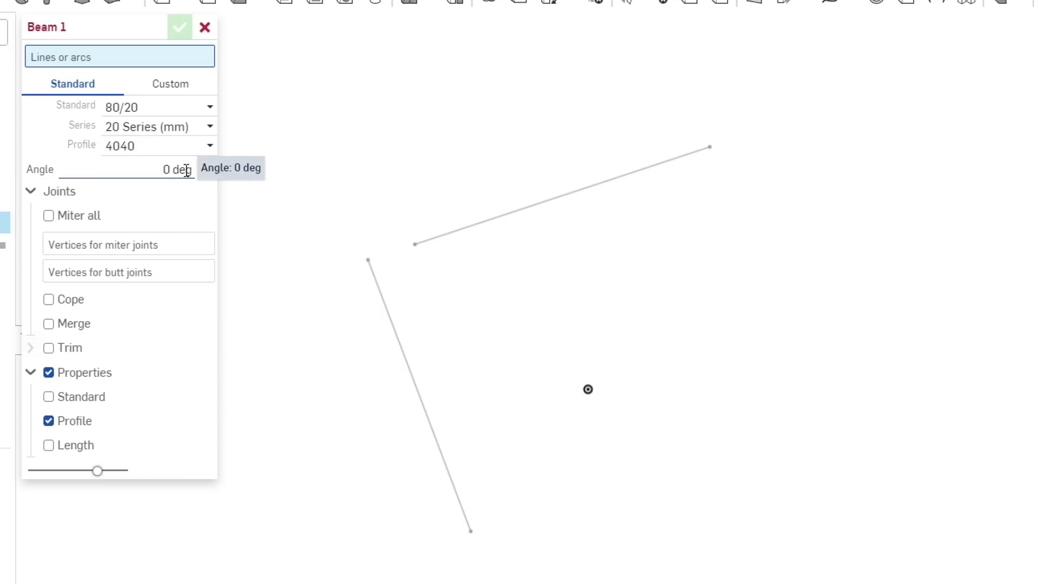
pyautogui.click(206, 146)
pyautogui.click(180, 169)
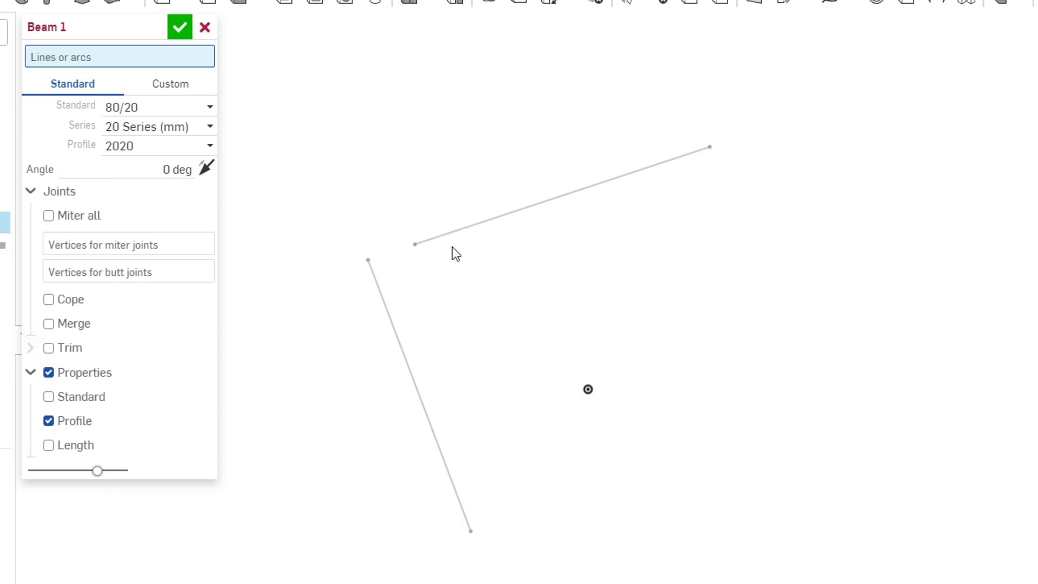
pyautogui.click(457, 233)
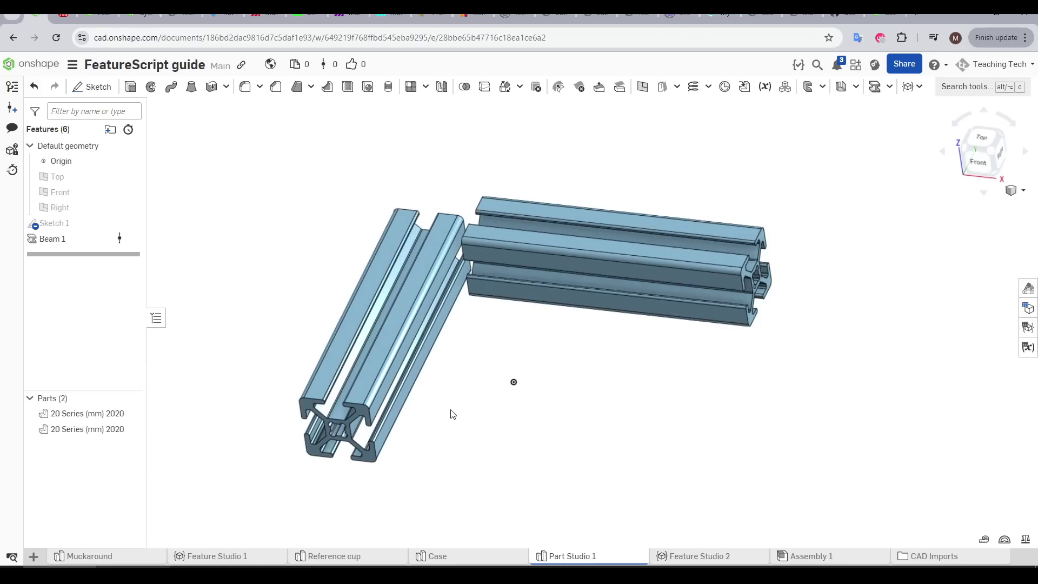
pyautogui.moveTo(453, 414); pyautogui.dragTo(429, 421, button='right')
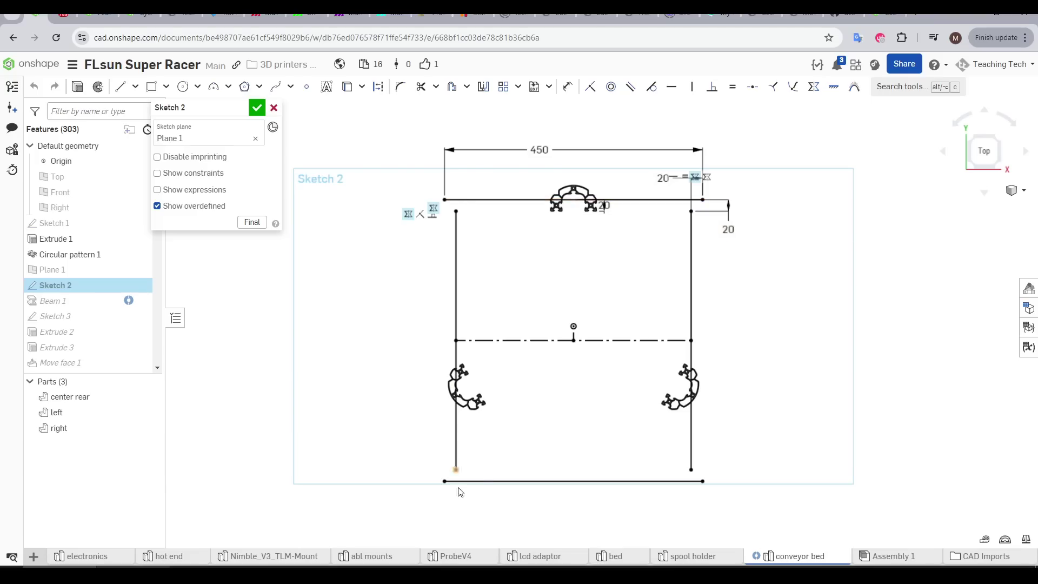
# Accept the frame sketch in the FLsun Super Racer conveyor bed studio and inspect the model.
pyautogui.press('Return')
pyautogui.moveTo(673, 504)
pyautogui.mouseDown(button='right')
pyautogui.moveTo(748, 352)
pyautogui.moveTo(712, 371)
pyautogui.moveTo(669, 371)
pyautogui.moveTo(680, 315)
pyautogui.mouseUp(button='right')
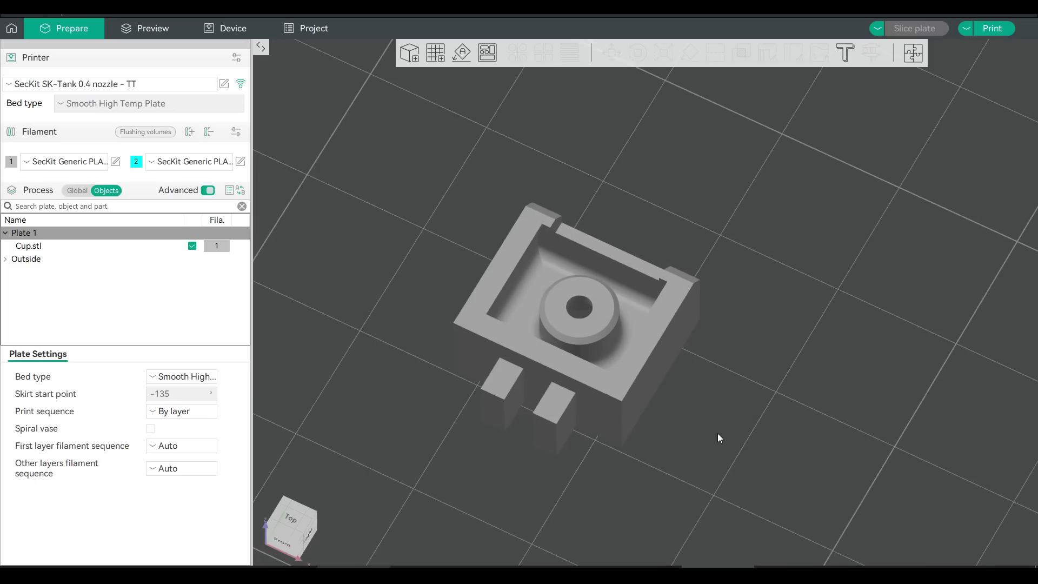
# Inspect the cup model in the slicer and its imported mesh around the center hole in Onshape.
pyautogui.moveTo(718, 433); pyautogui.dragTo(606, 362)
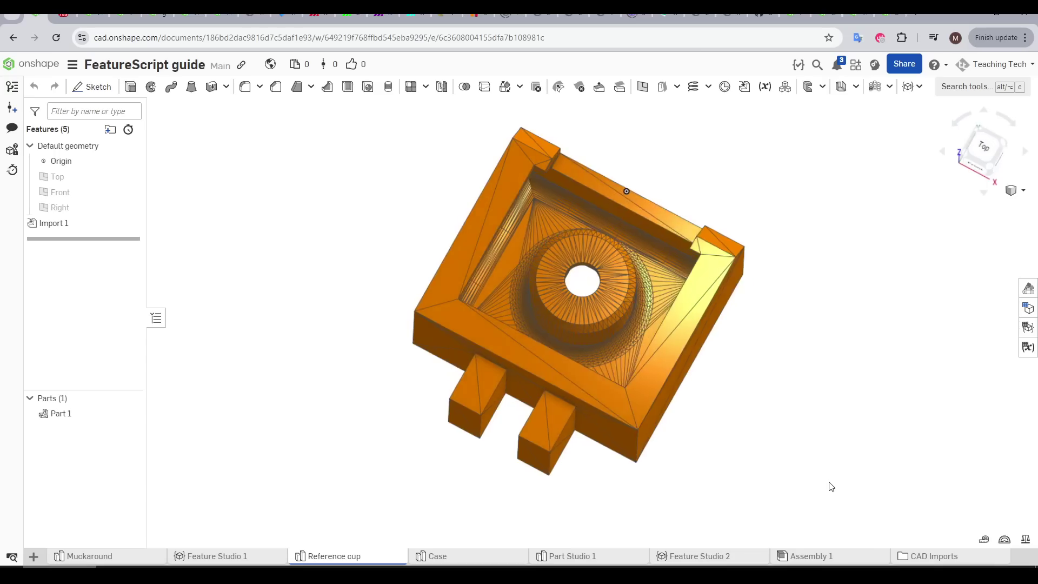
pyautogui.moveTo(827, 484); pyautogui.dragTo(749, 343, button='right')
pyautogui.scroll(10, 595, 324)
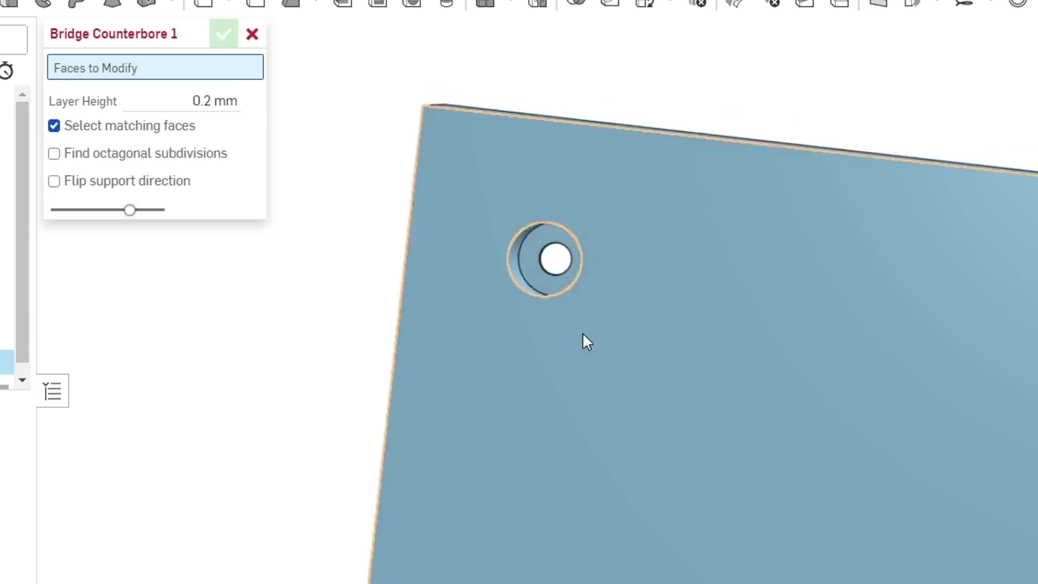
# Apply a bridge counterbore to the plate's counterbored hole, with 0.2 mm layer height and matching faces selected.
pyautogui.moveTo(582, 332)
pyautogui.mouseDown(button='right')
pyautogui.moveTo(599, 335)
pyautogui.moveTo(582, 332)
pyautogui.mouseUp(button='right')
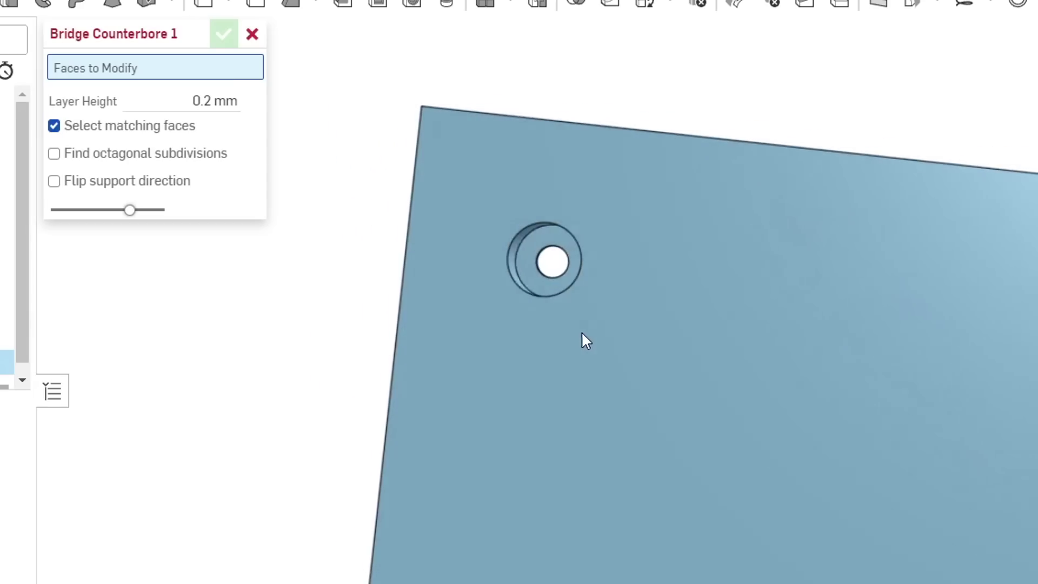
pyautogui.click(541, 237)
pyautogui.scroll(-3, 301, 324)
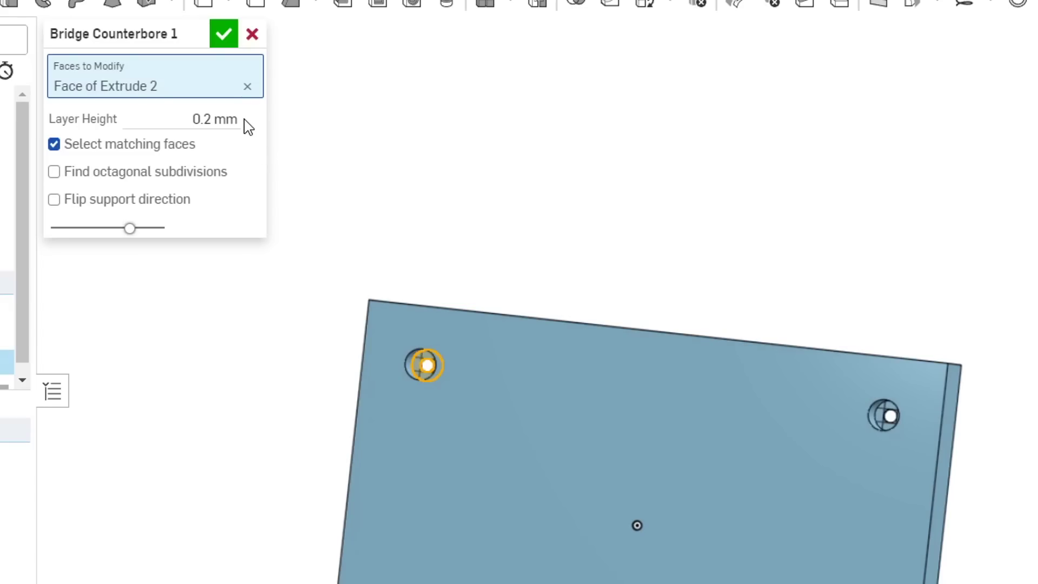
pyautogui.click(224, 34)
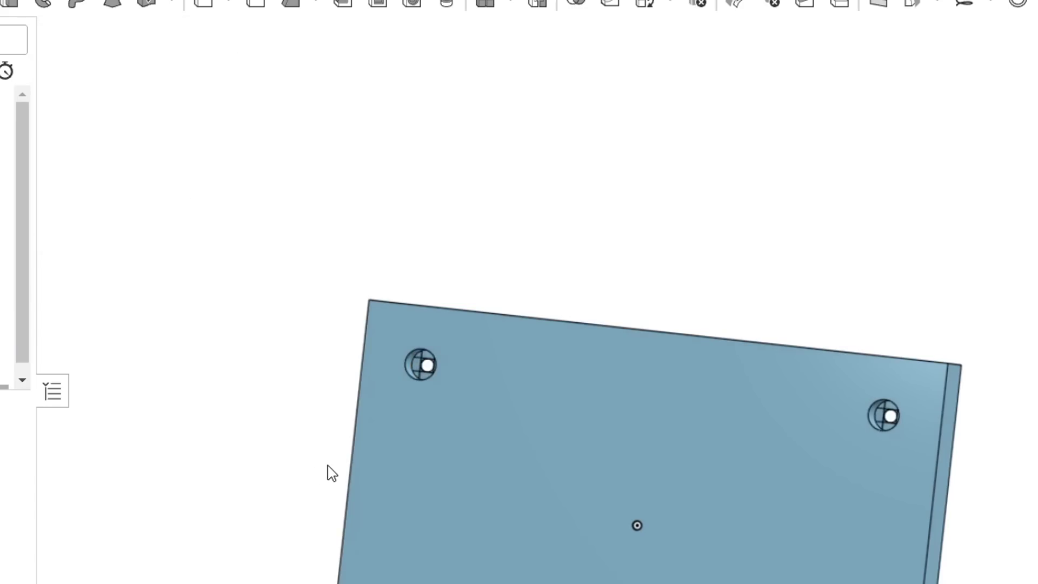
pyautogui.scroll(5, 371, 368)
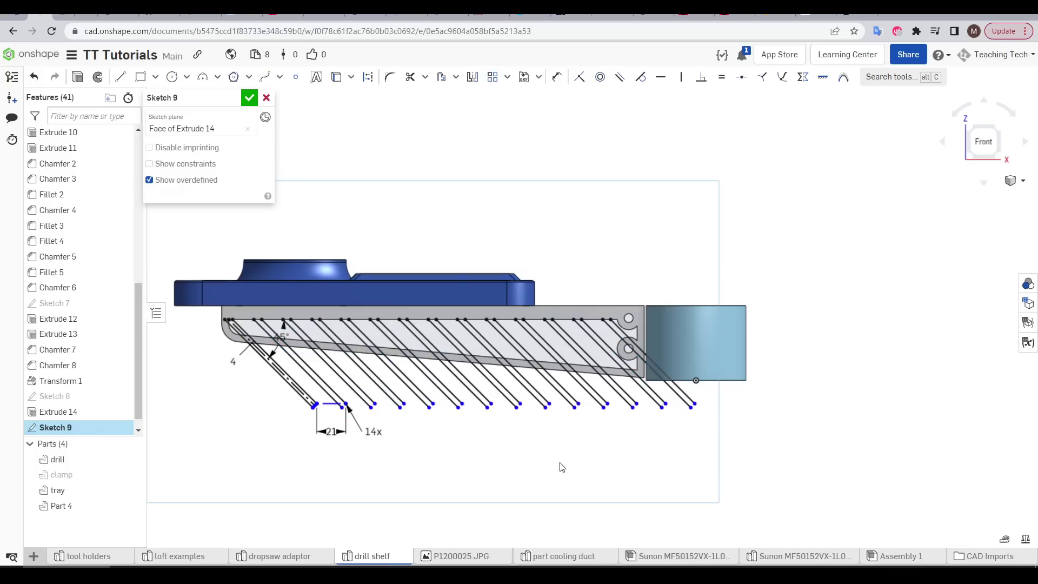
# Add construction lines in Sketch 9 that complete the pocket's inner corner beside the bracket's upper end hole.
pyautogui.scroll(5, 643, 334)
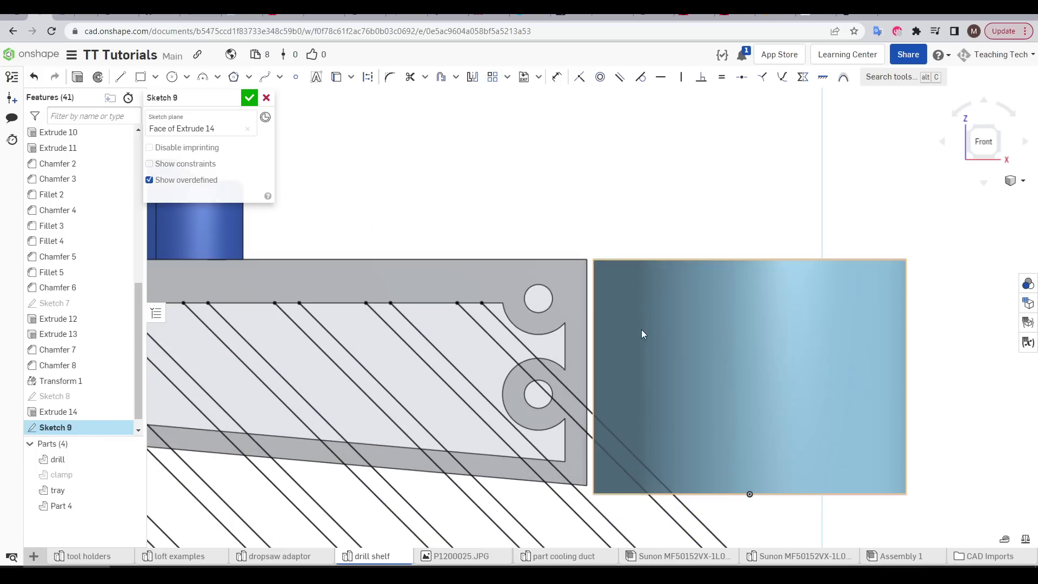
pyautogui.press('l')
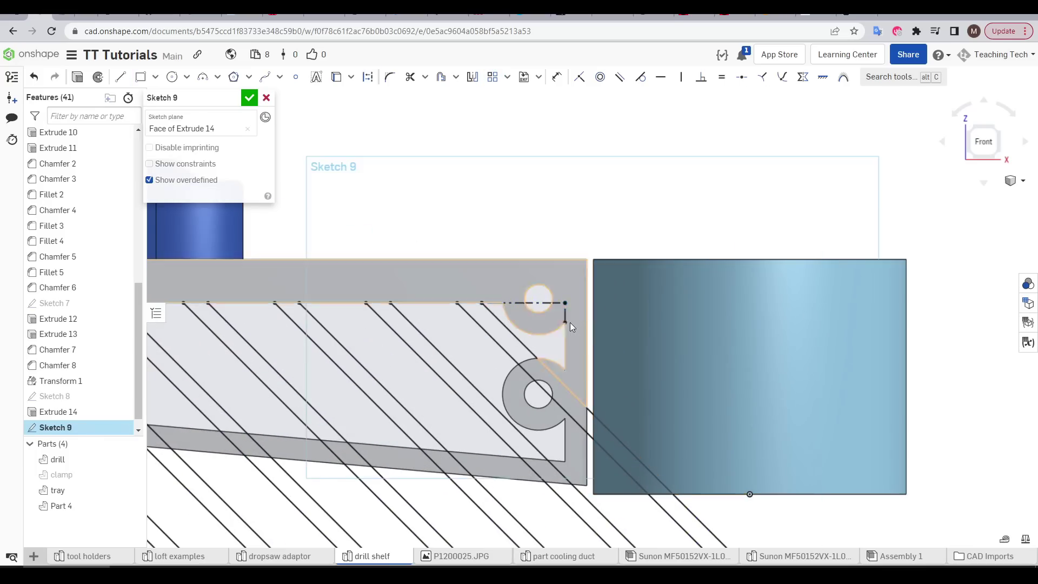
pyautogui.scroll(-5, 502, 417)
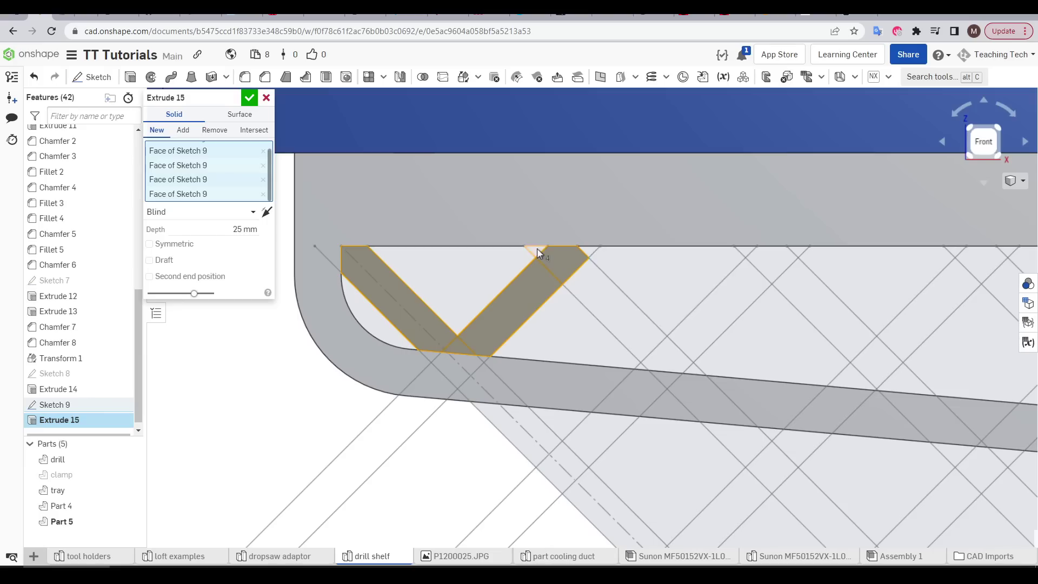
# Select the crossing diagonal strut regions of Sketch 9 as faces for the new 25 mm blind extrude.
pyautogui.scroll(5, 669, 356)
pyautogui.scroll(-5, 776, 278)
pyautogui.scroll(-1, 746, 271)
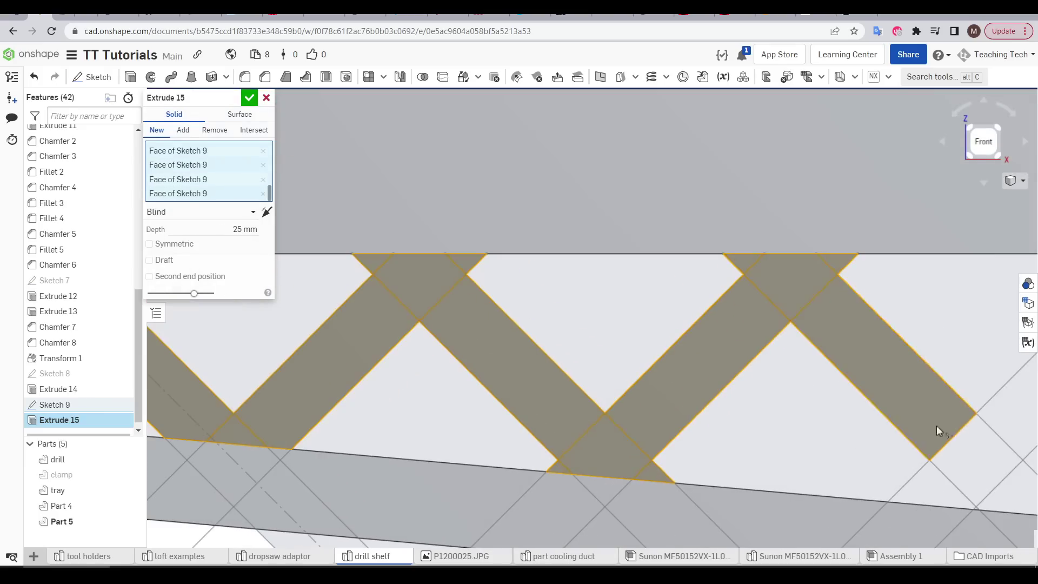
pyautogui.scroll(3, 685, 405)
pyautogui.click(685, 406)
pyautogui.scroll(-2, 748, 352)
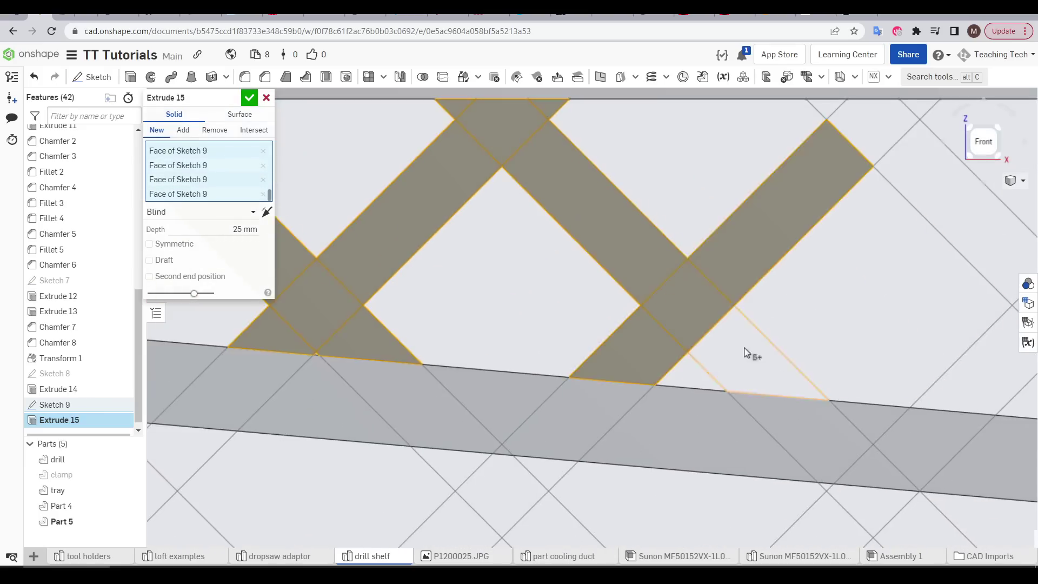
pyautogui.scroll(2, 638, 219)
pyautogui.scroll(2, 747, 400)
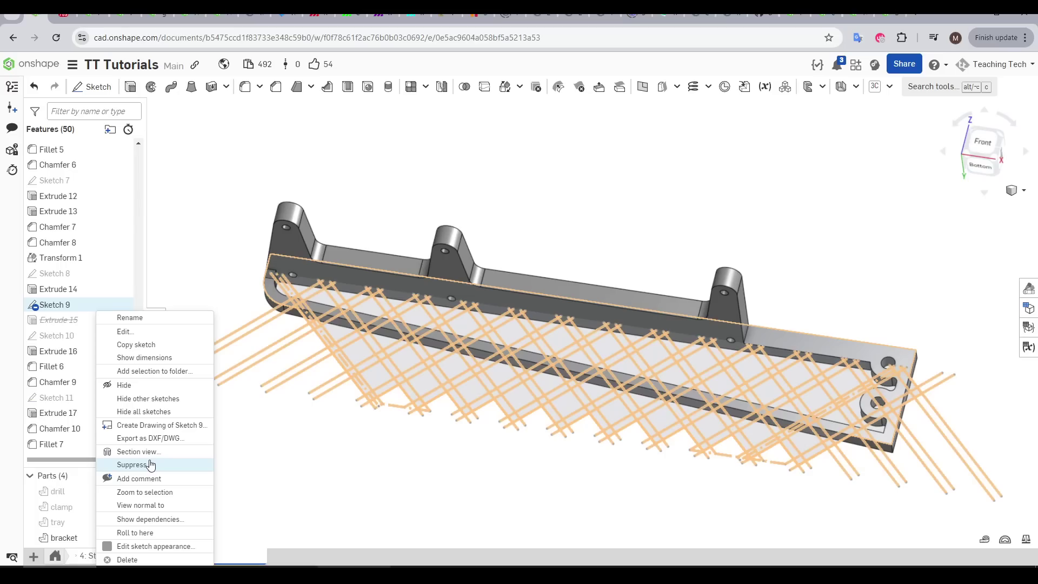
# Suppress Sketch 9 and sketch lines joining the bracket's two end holes to the plate's upper and end edges, the latter about 8 mm long.
pyautogui.click(149, 467)
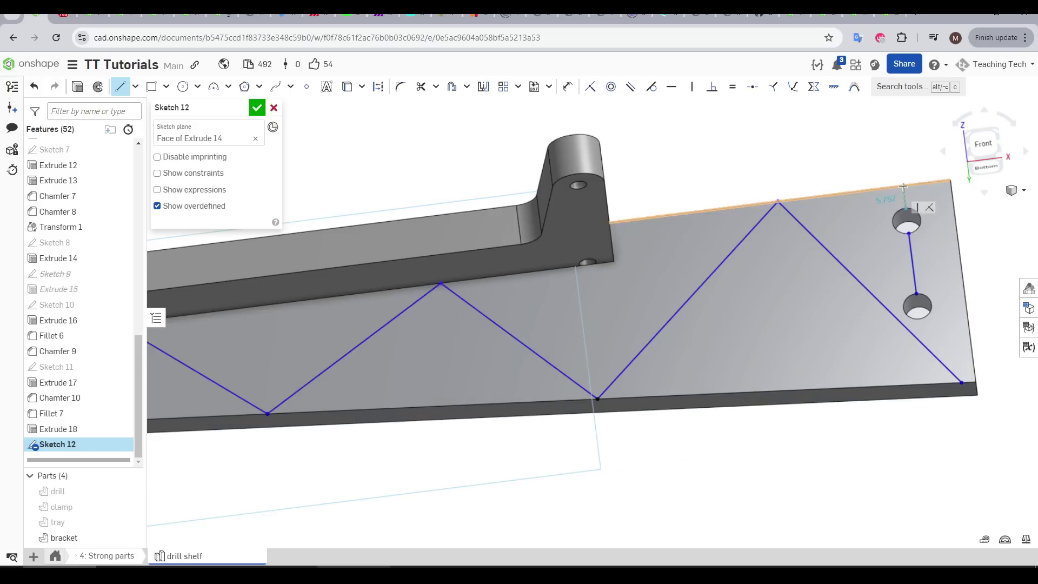
pyautogui.moveTo(903, 186); pyautogui.dragTo(906, 208)
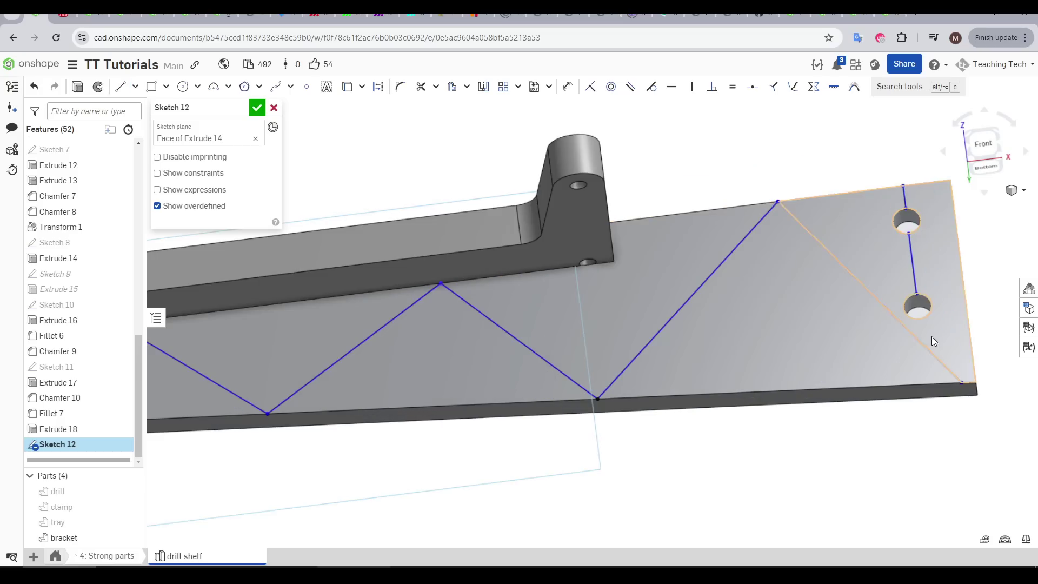
pyautogui.click(930, 301)
pyautogui.click(964, 299)
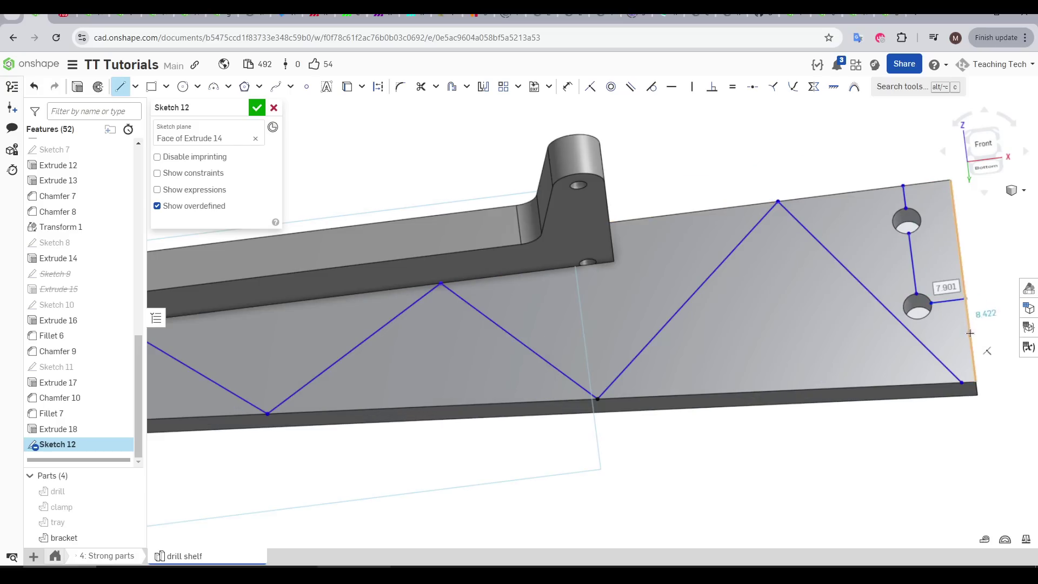
pyautogui.press('Escape')
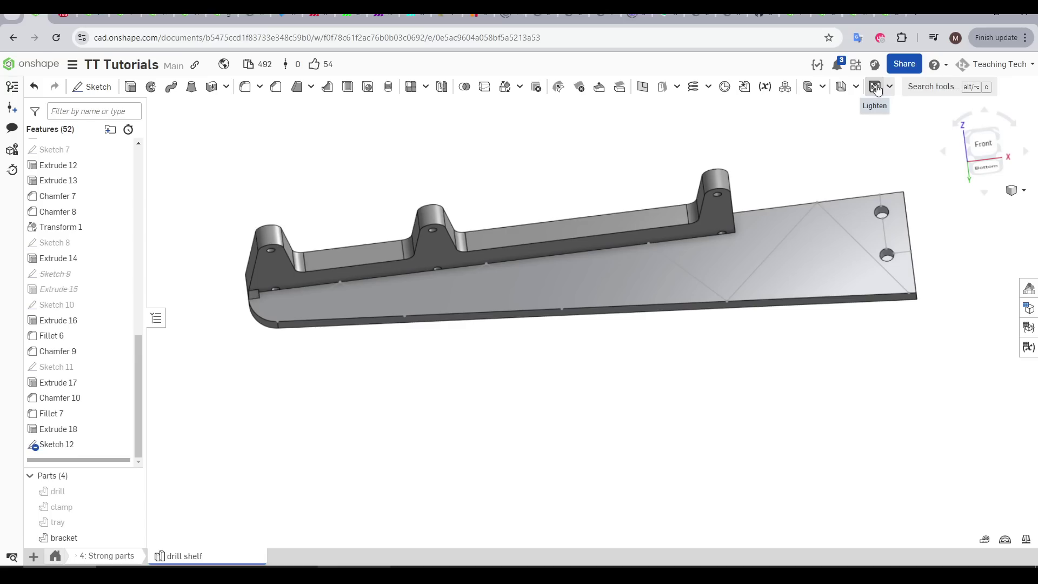
# Start a Lighten feature on the bracket and select all the regions between the zigzag sketch lines as faces to remove.
pyautogui.click(875, 86)
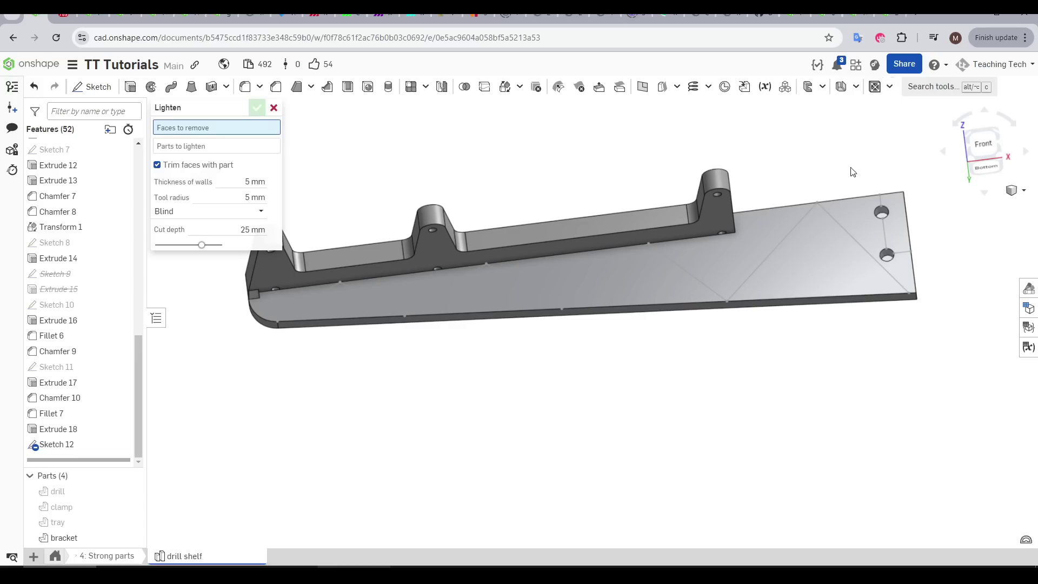
pyautogui.click(297, 297)
pyautogui.click(335, 298)
pyautogui.click(420, 284)
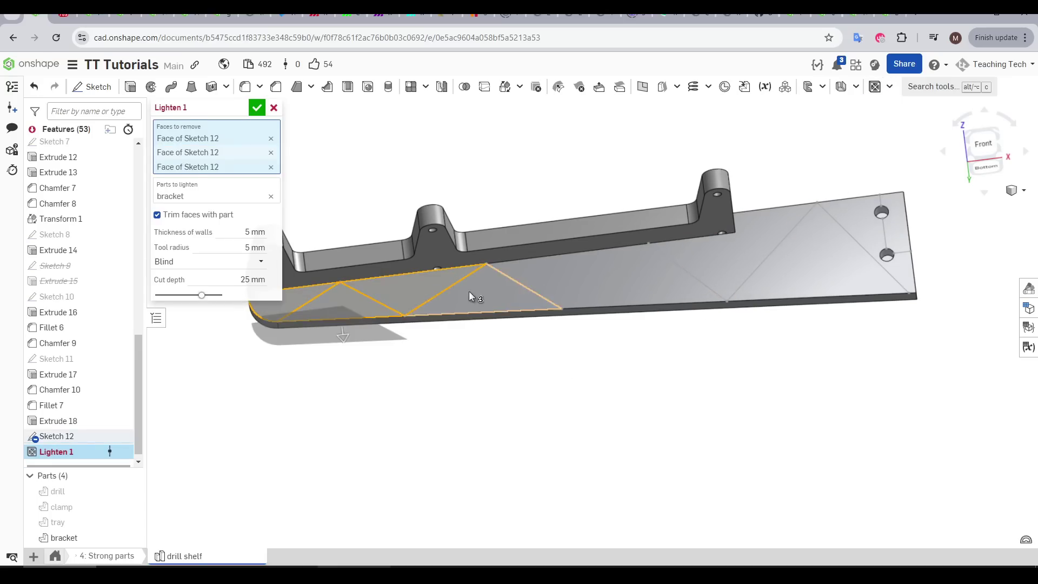
pyautogui.click(469, 291)
pyautogui.click(557, 271)
pyautogui.click(647, 283)
pyautogui.click(719, 254)
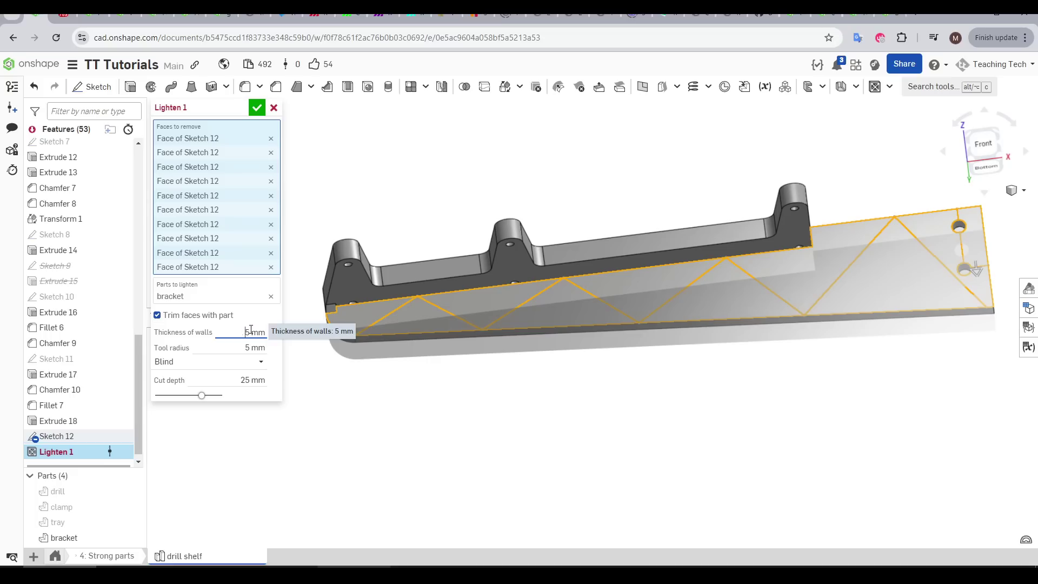
# Set the Lighten feature to 3 mm walls, 2 mm tool radius and 6 mm cut depth, and accept it.
pyautogui.click(248, 332)
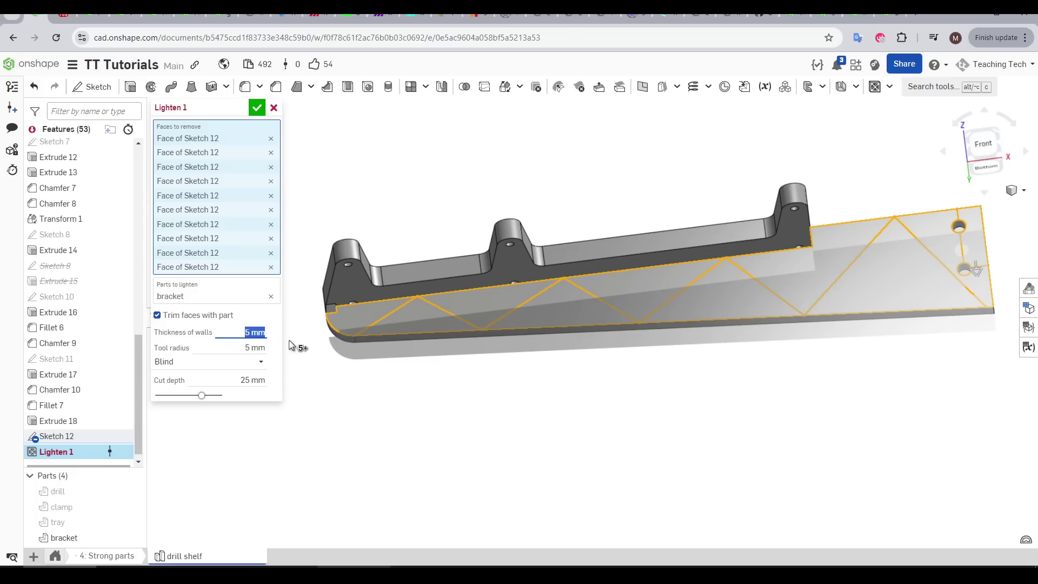
pyautogui.write('3')
pyautogui.press('Return')
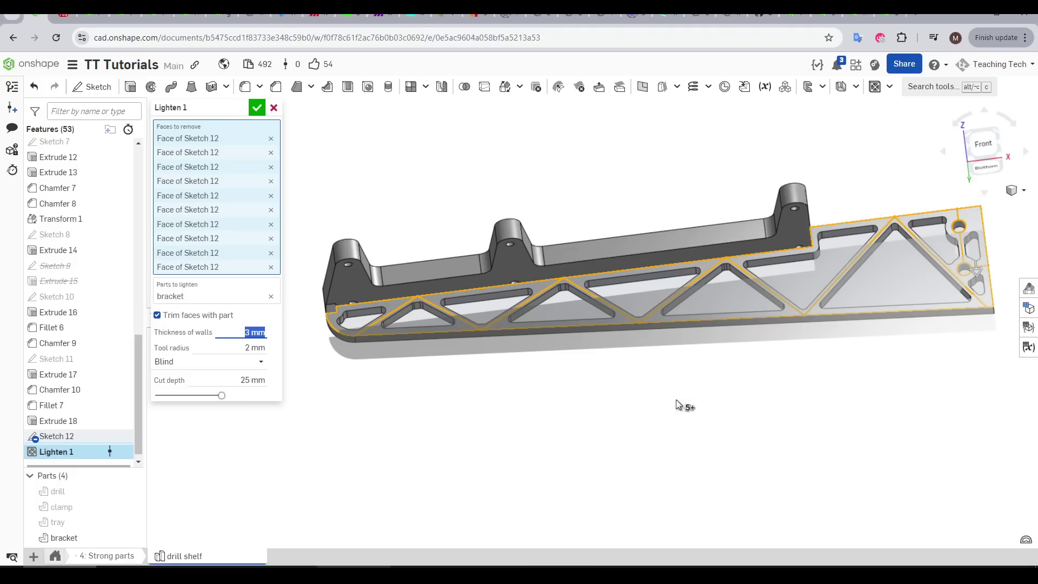
pyautogui.click(234, 382)
pyautogui.write('6')
pyautogui.press('Return')
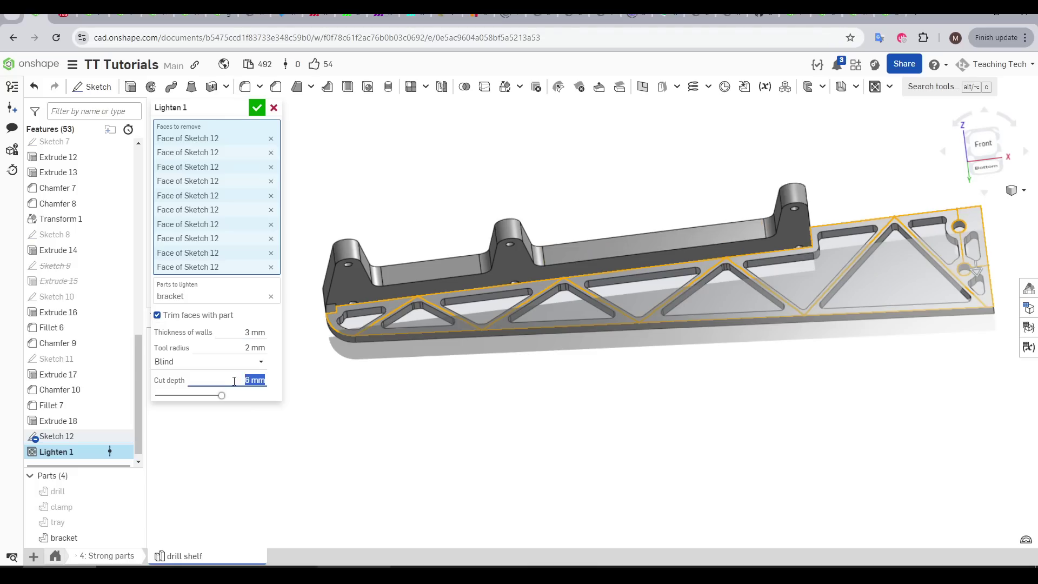
pyautogui.click(257, 108)
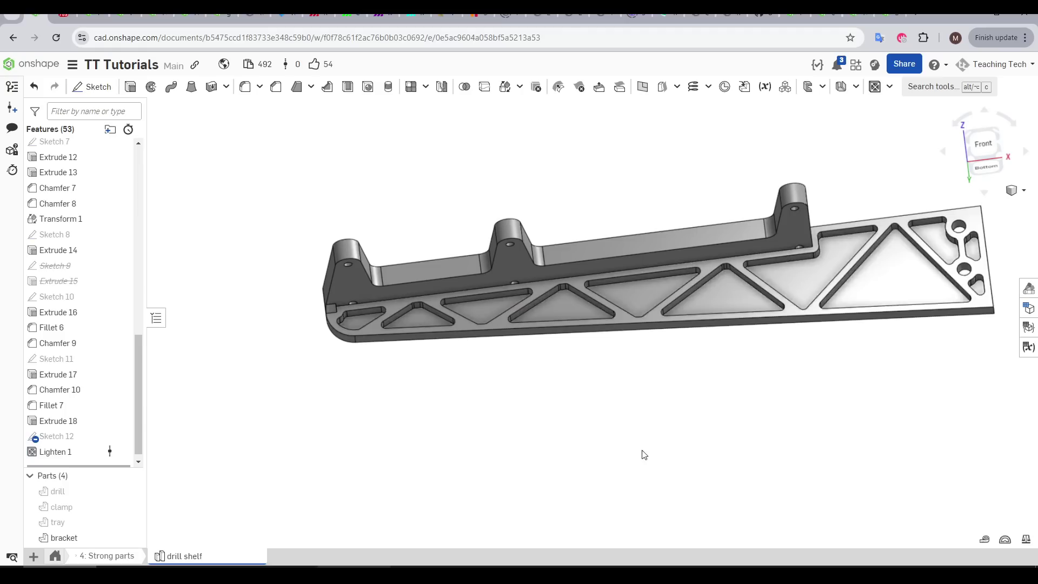
pyautogui.press('f')
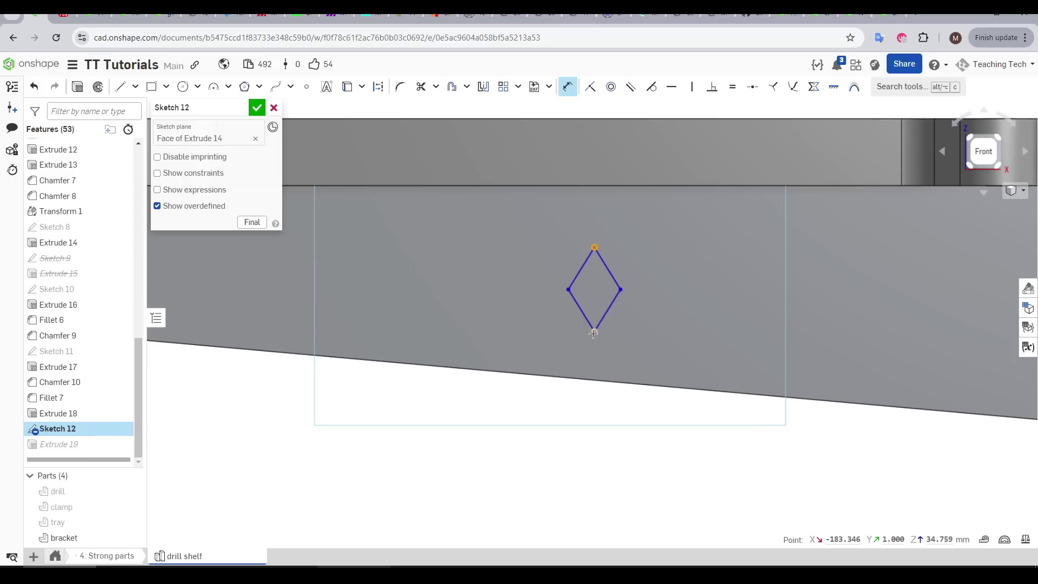
# Dimension the height of the diamond in Sketch 12 and accept its Through all removal from the bracket.
pyautogui.click(594, 332)
pyautogui.click(662, 287)
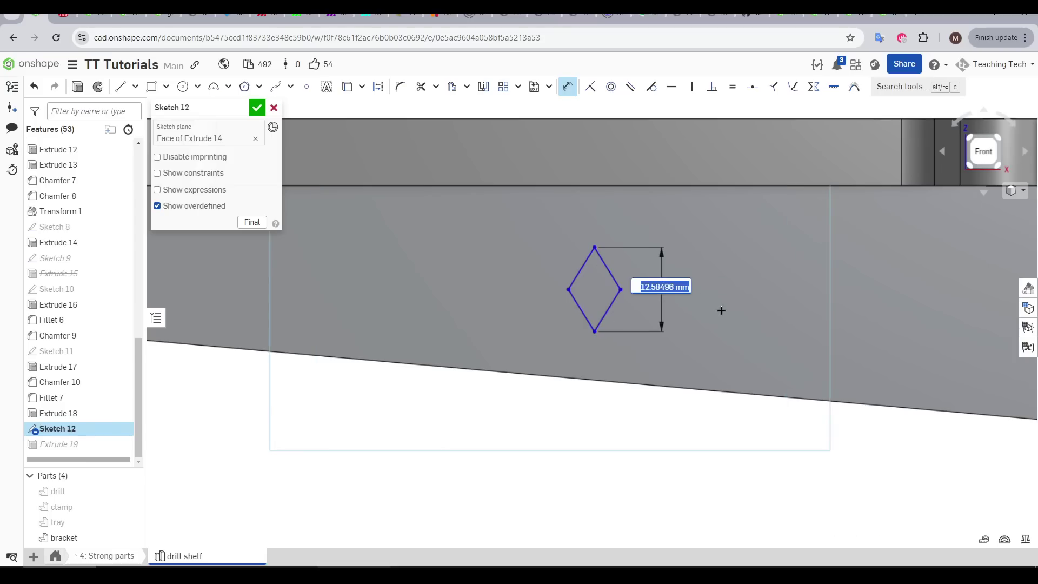
pyautogui.press('Return')
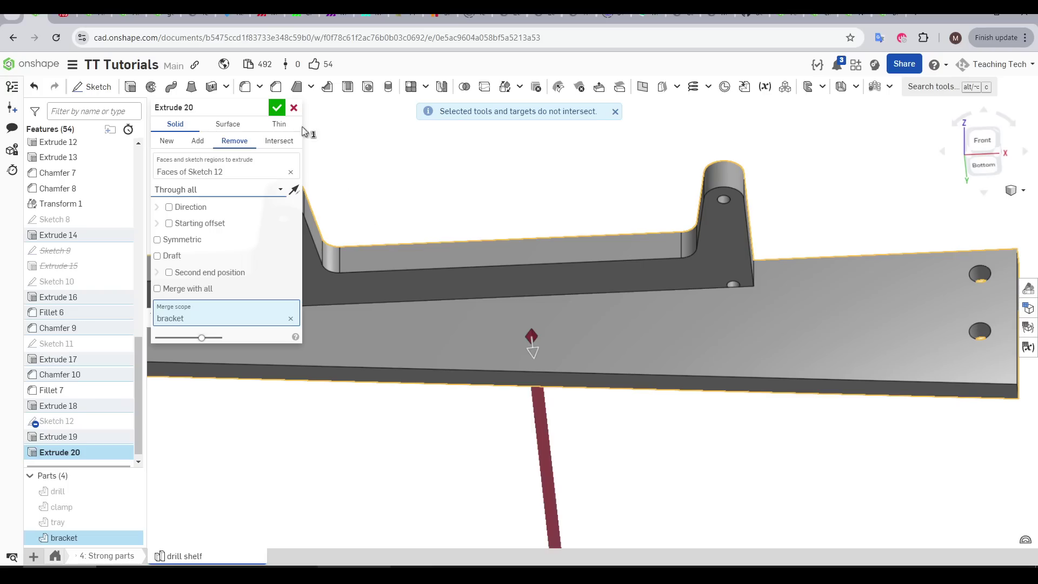
pyautogui.click(277, 107)
# Start a Fill pattern and select the four inner walls of the diamond hole as the faces to pattern.
pyautogui.click(874, 87)
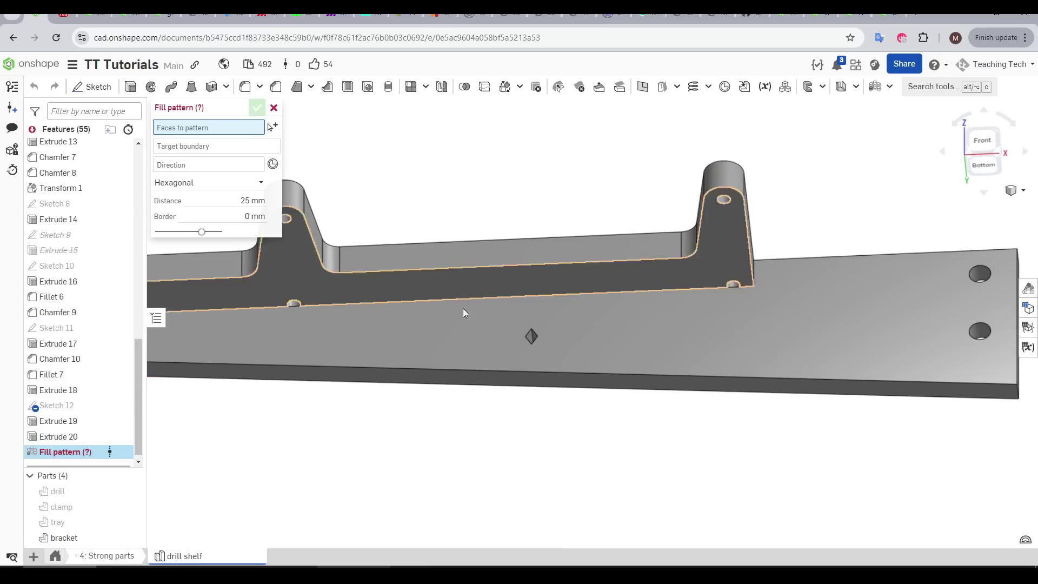
pyautogui.scroll(6, 518, 344)
pyautogui.click(568, 308)
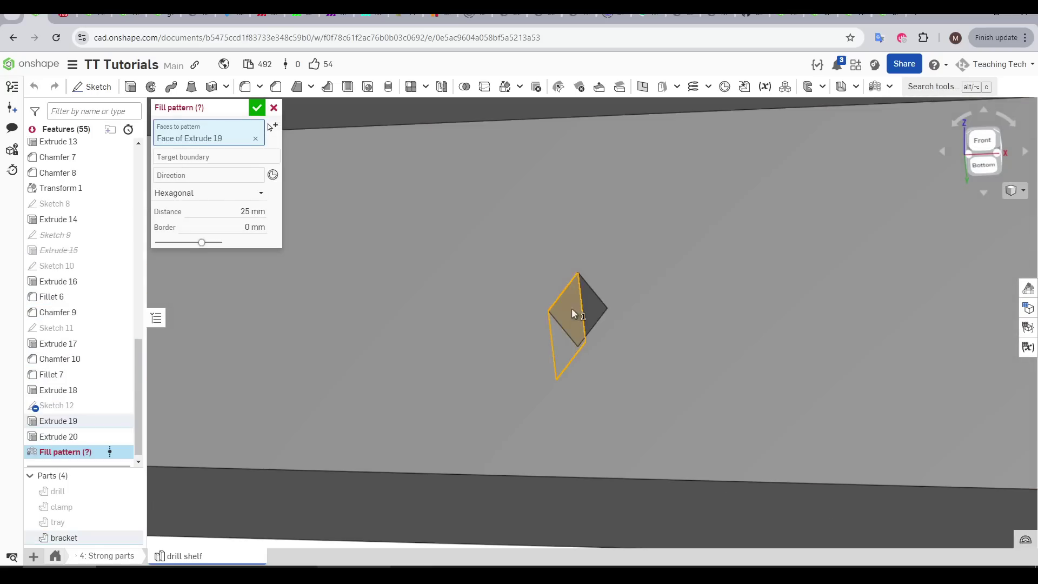
pyautogui.click(592, 307)
pyautogui.moveTo(609, 323); pyautogui.dragTo(634, 364, button='right')
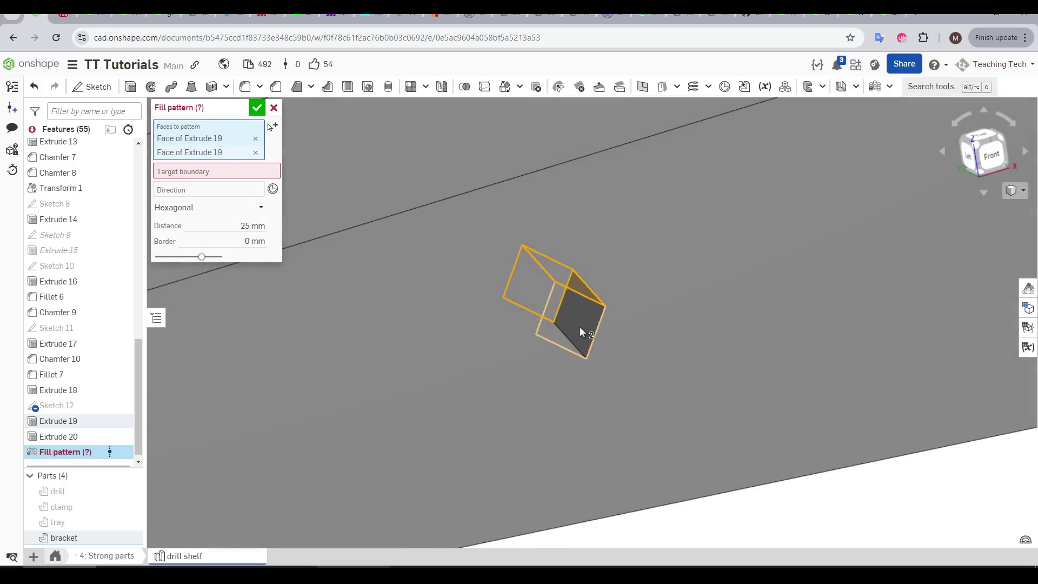
pyautogui.click(565, 339)
pyautogui.click(566, 335)
pyautogui.press('f')
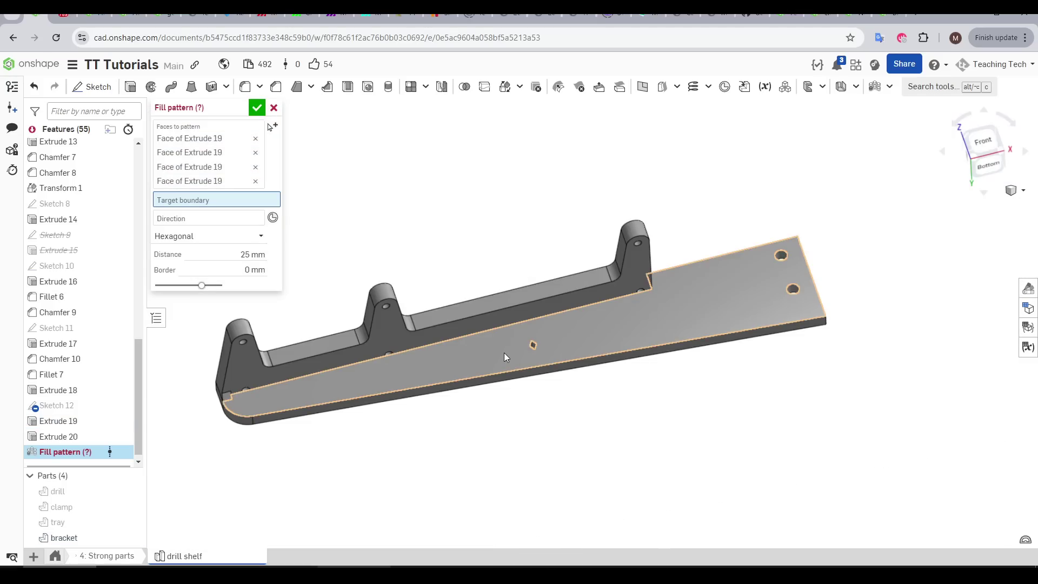
# Use the bracket's large flat face as the fill boundary and the long edge beside the mounting flange as the direction.
pyautogui.click(504, 353)
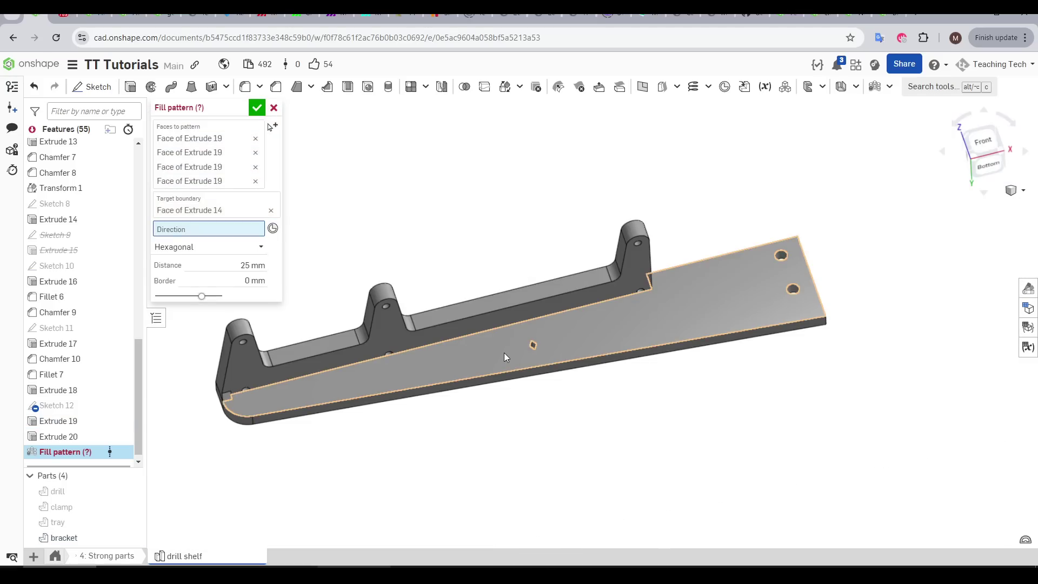
pyautogui.scroll(4, 504, 352)
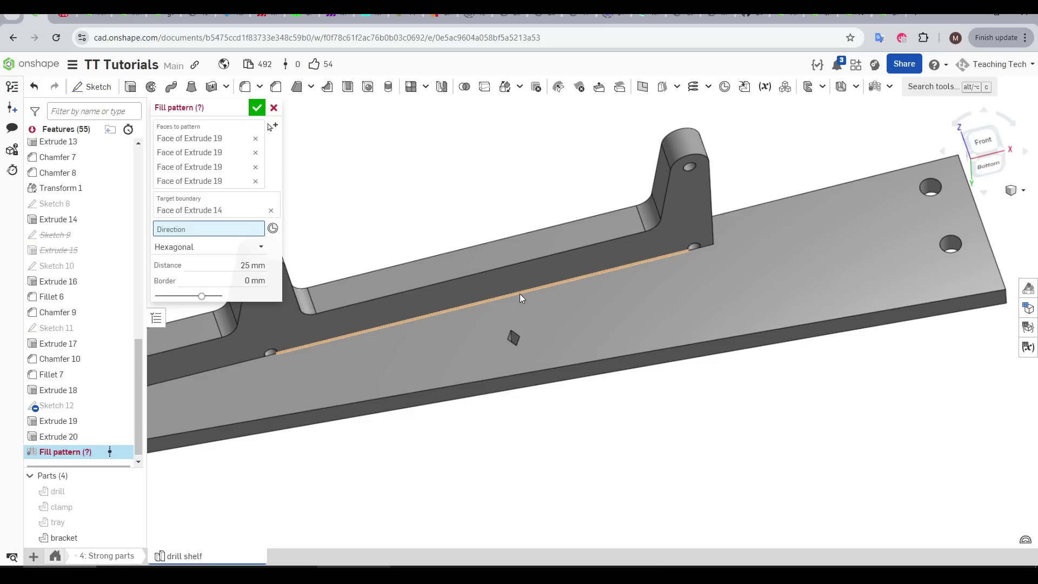
pyautogui.click(520, 294)
pyautogui.scroll(-5, 697, 320)
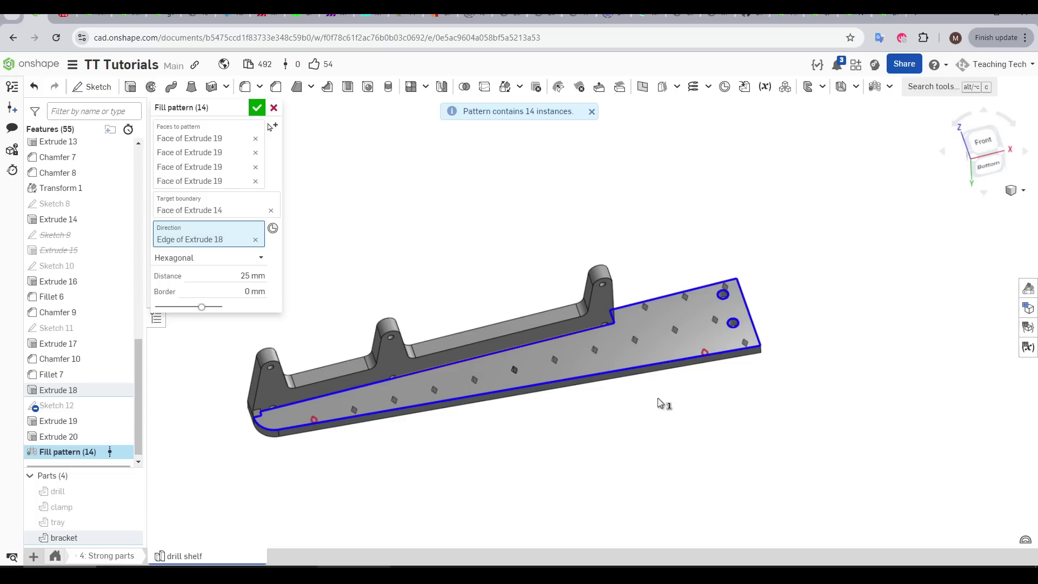
# Set the hexagonal fill pattern's border to 2 mm and its distance to 8 mm, and accept it.
pyautogui.click(242, 292)
pyautogui.write('2')
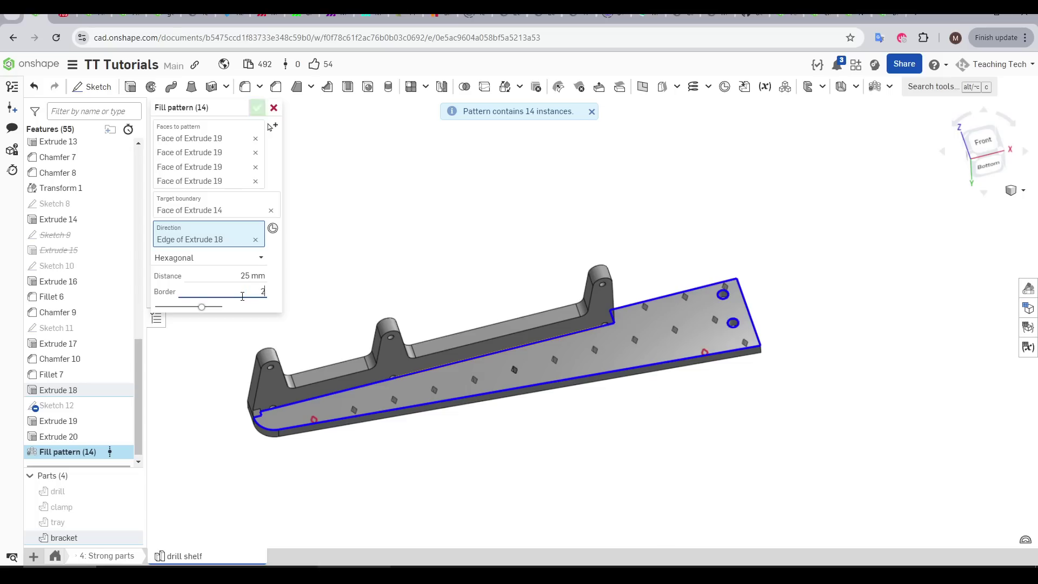
pyautogui.press('Return')
pyautogui.click(233, 275)
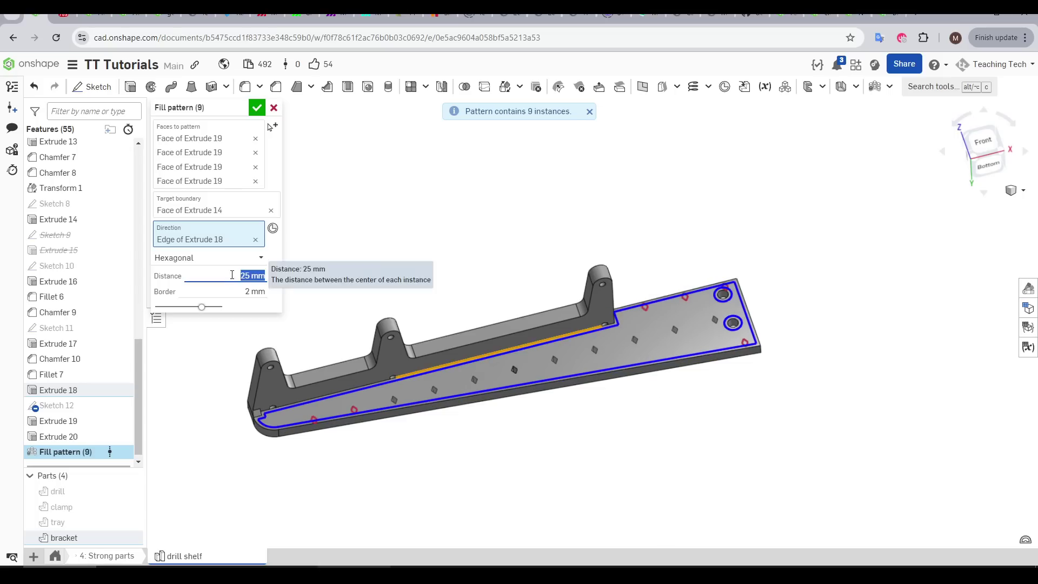
pyautogui.write('8')
pyautogui.press('Return')
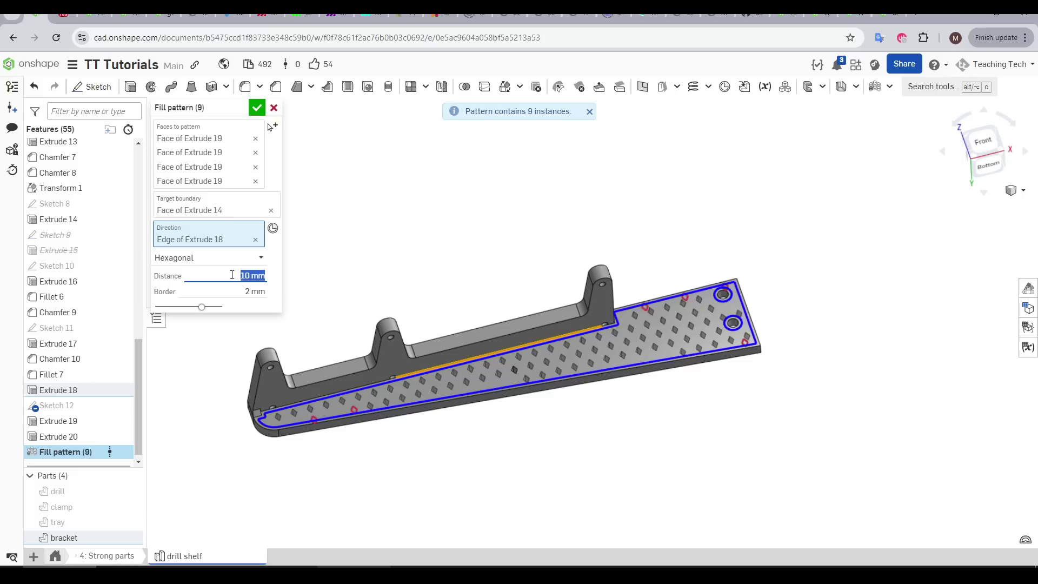
pyautogui.click(257, 108)
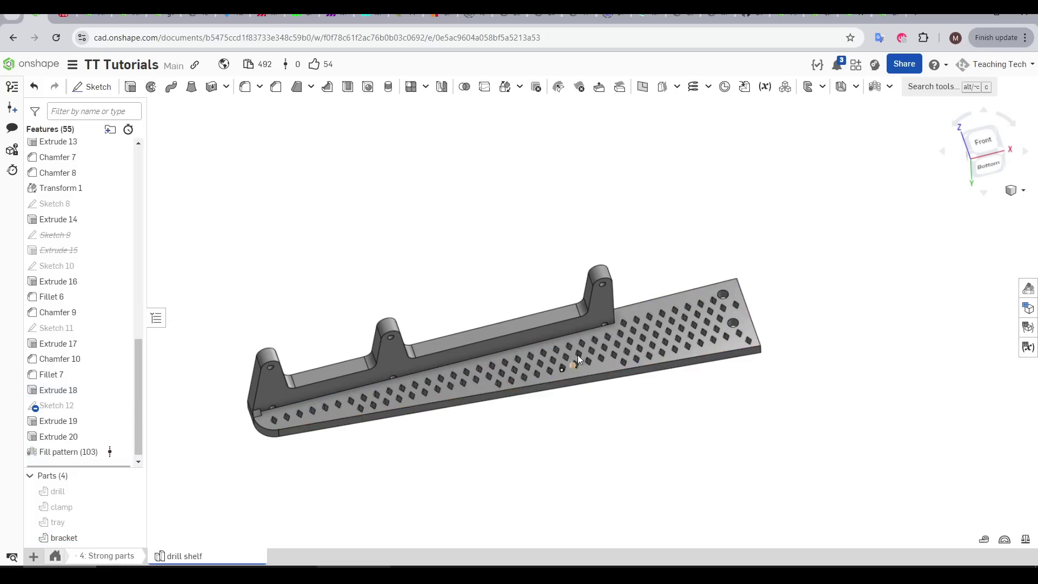
# Undo the diamond fill pattern and start a Fill pattern with the round hole's inner wall as the face to pattern.
pyautogui.scroll(5, 525, 412)
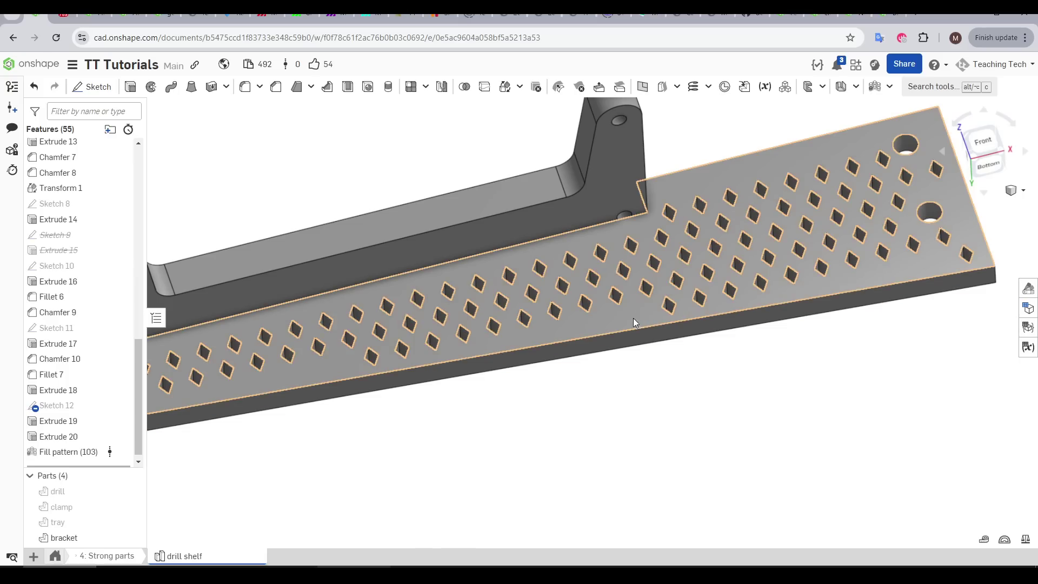
pyautogui.hotkey('ctrl', 'z')
pyautogui.scroll(5, 488, 275)
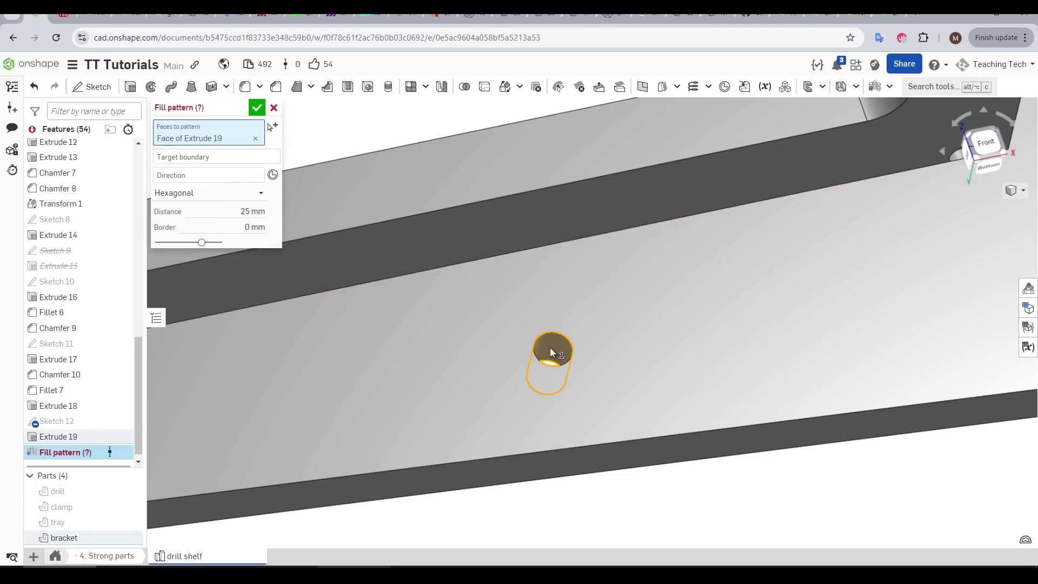
# Fill the bracket's large flat face hexagonally along its long edge, with a distance of 6 mm and a border of 3 mm, and accept.
pyautogui.click(256, 161)
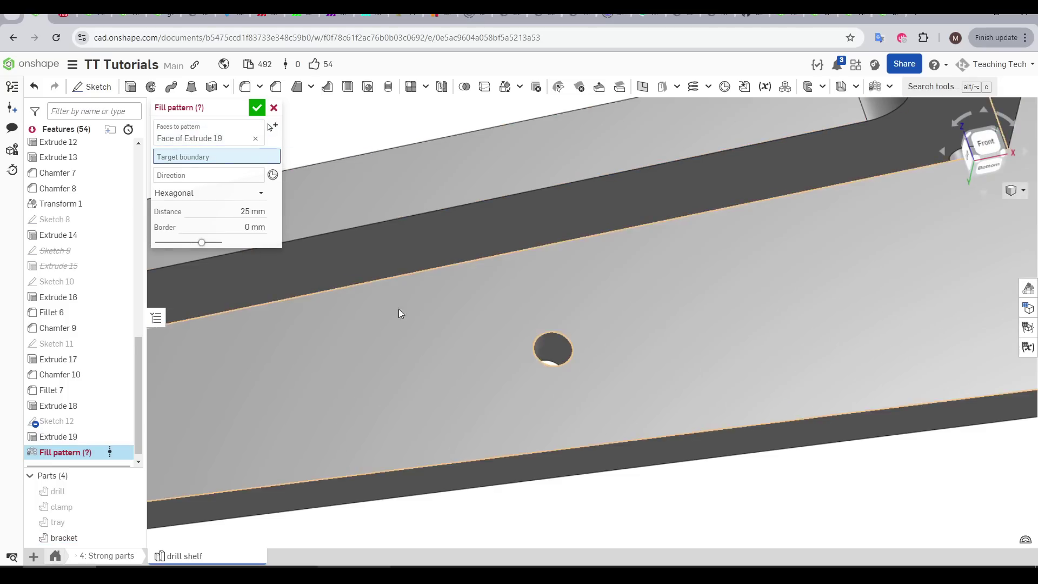
pyautogui.click(414, 348)
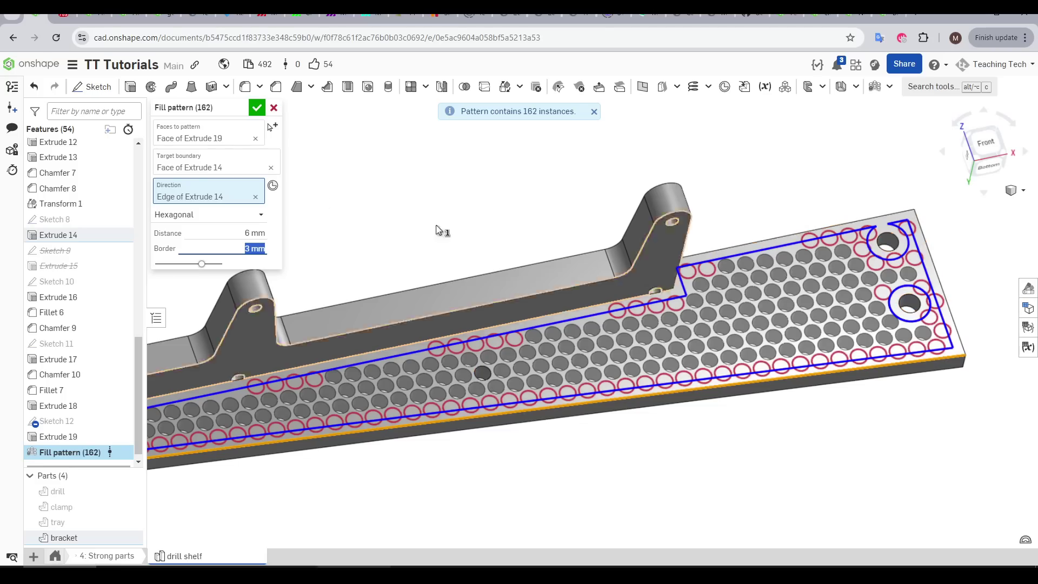
pyautogui.press('Return')
pyautogui.scroll(-2, 549, 460)
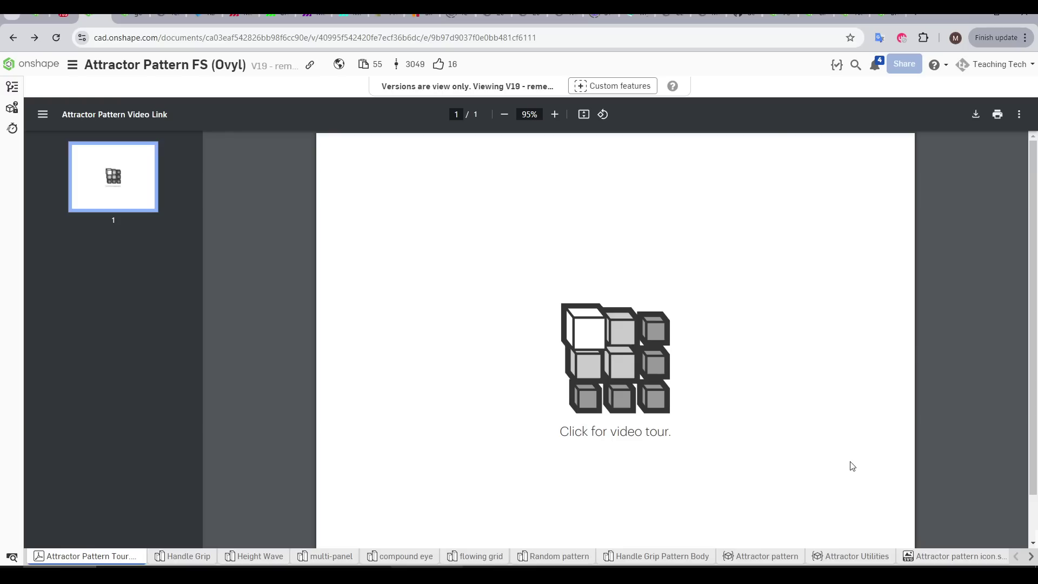
# Open the video tour linked in the Attractor Pattern document and close it after viewing.
pyautogui.click(627, 426)
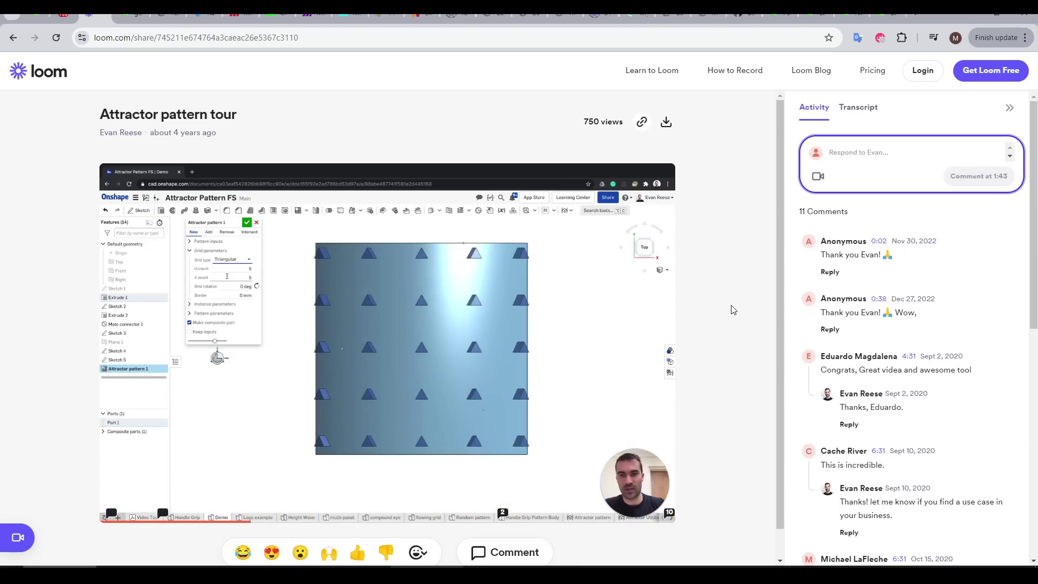
pyautogui.hotkey('ctrl', 'w')
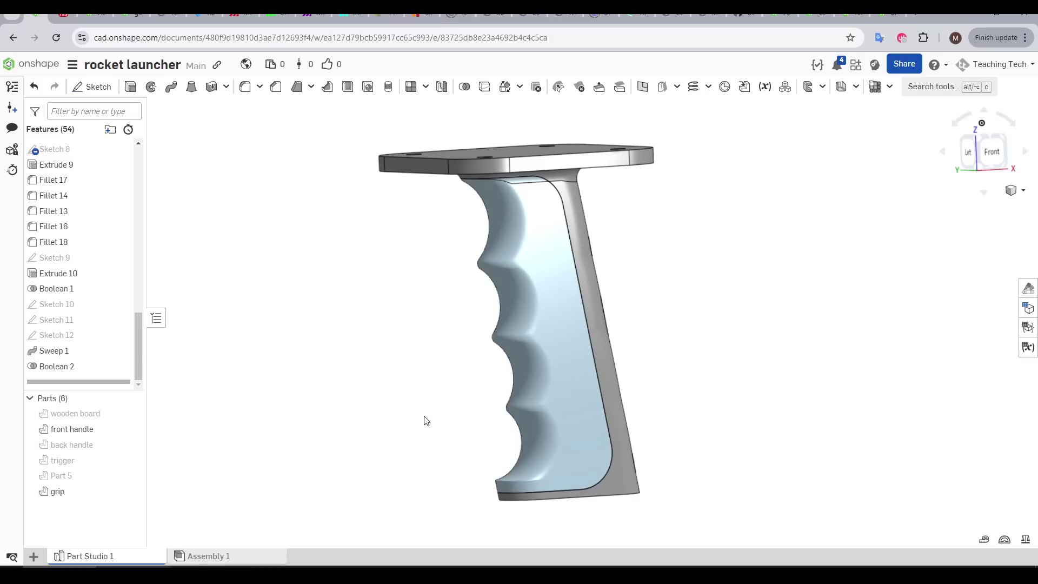
# Start an Attractor pattern in the rocket launcher document and select the grip's outer face as the base surface.
pyautogui.moveTo(427, 421)
pyautogui.mouseDown(button='right')
pyautogui.moveTo(520, 410)
pyautogui.moveTo(544, 396)
pyautogui.moveTo(414, 419)
pyautogui.mouseUp(button='right')
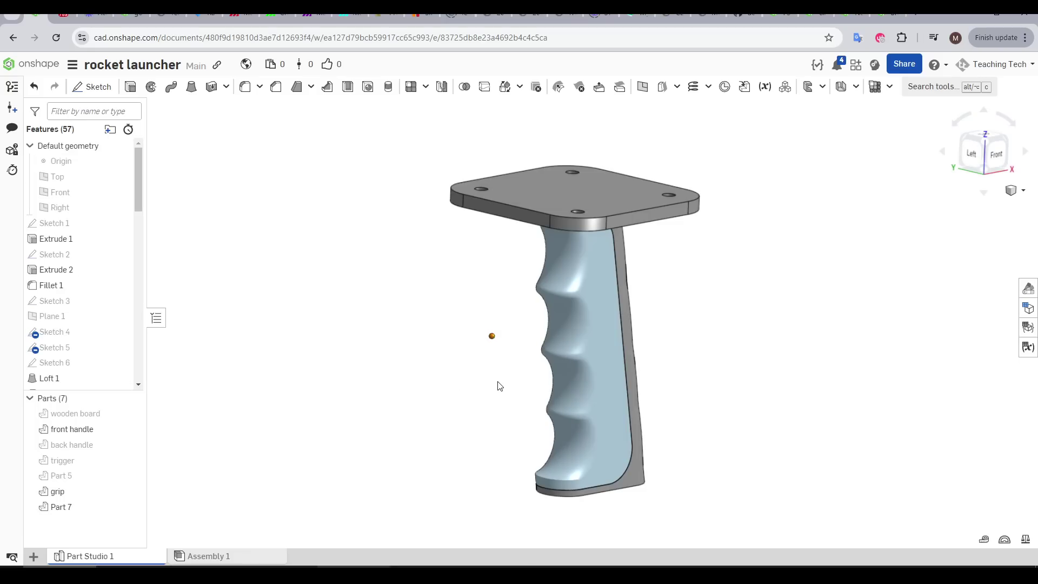
pyautogui.scroll(10, 490, 352)
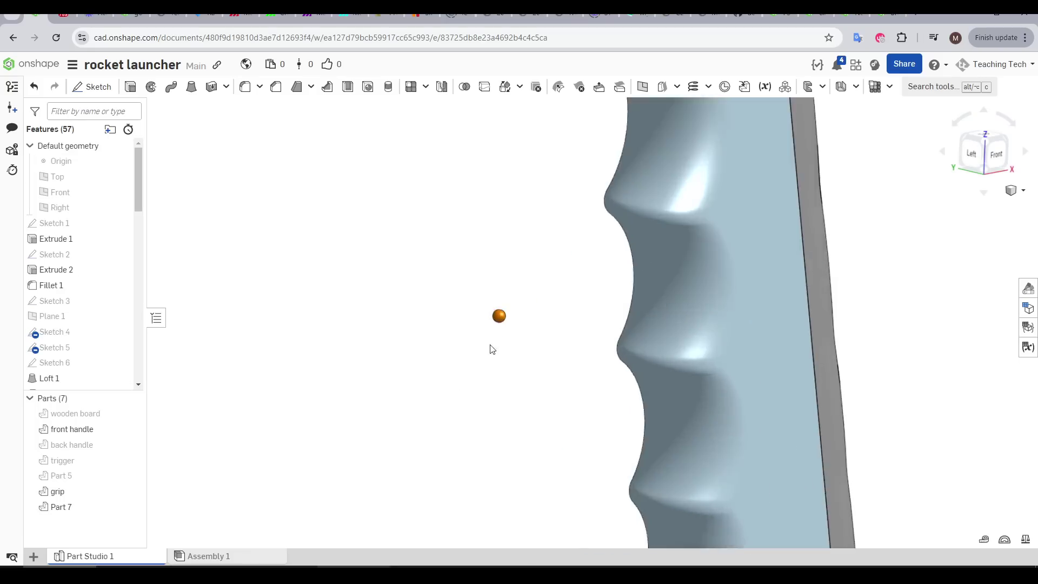
pyautogui.scroll(6, 505, 270)
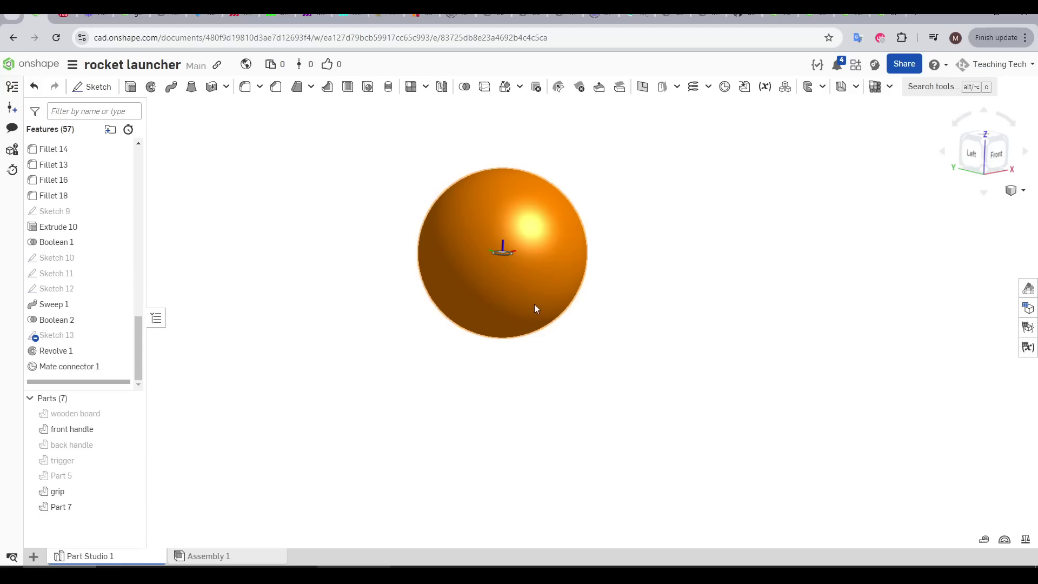
pyautogui.press('f')
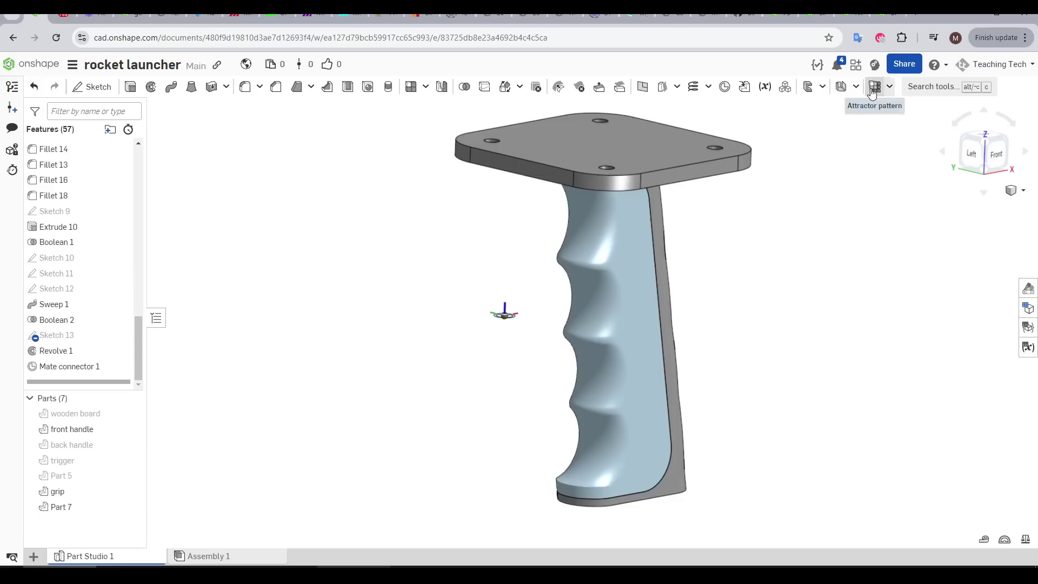
pyautogui.click(874, 86)
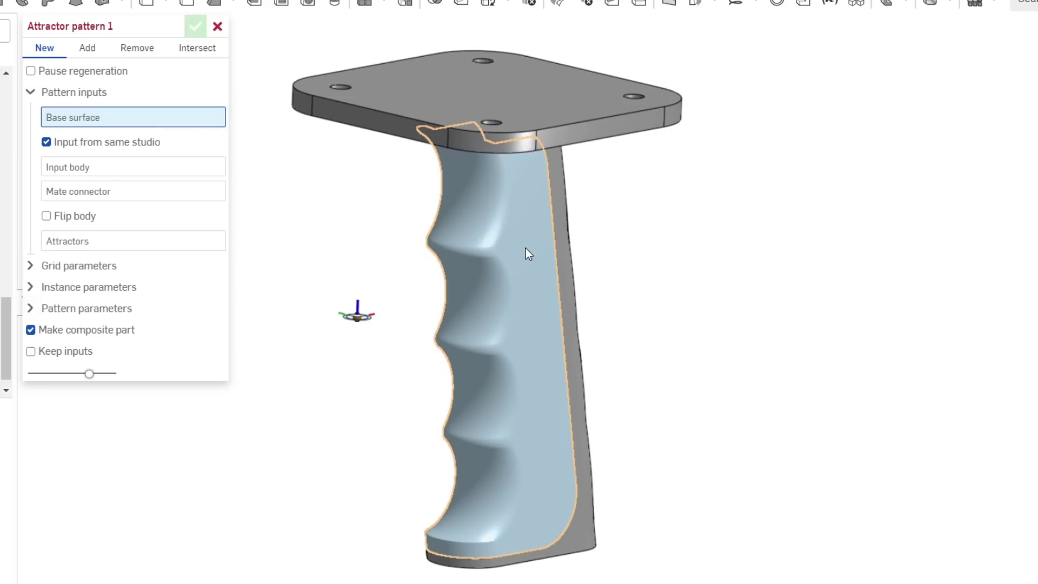
pyautogui.click(525, 249)
# Use the small sphere as the input body with its mate connector, and the mounting plate's upper face as the attractor.
pyautogui.scroll(5, 358, 319)
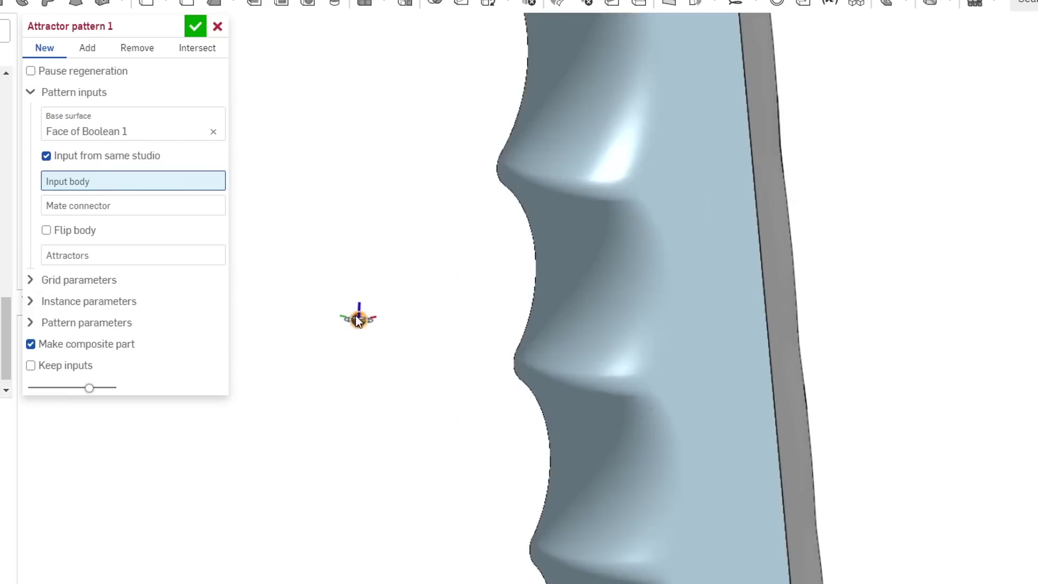
pyautogui.click(348, 332)
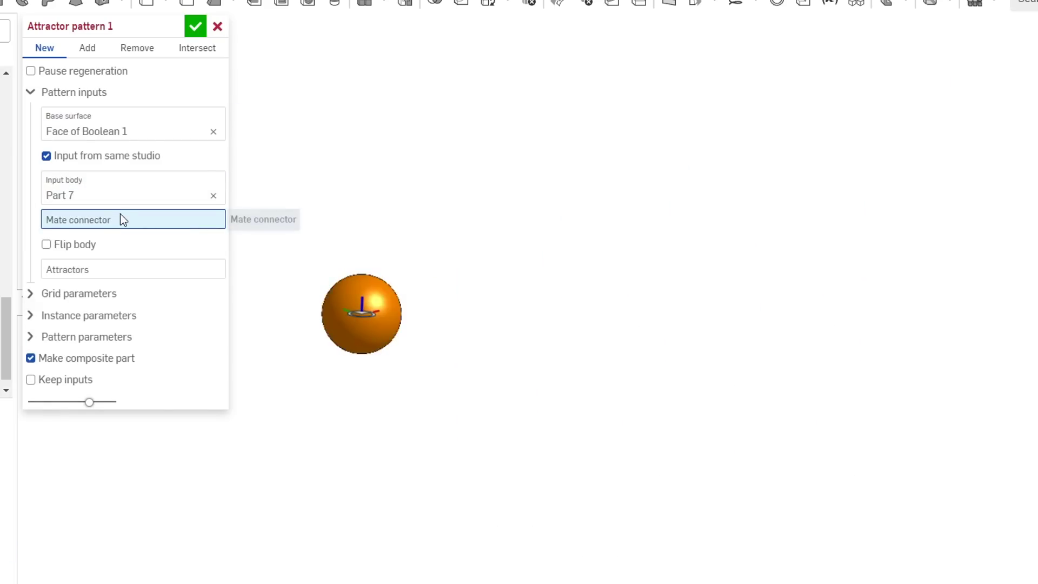
pyautogui.click(366, 310)
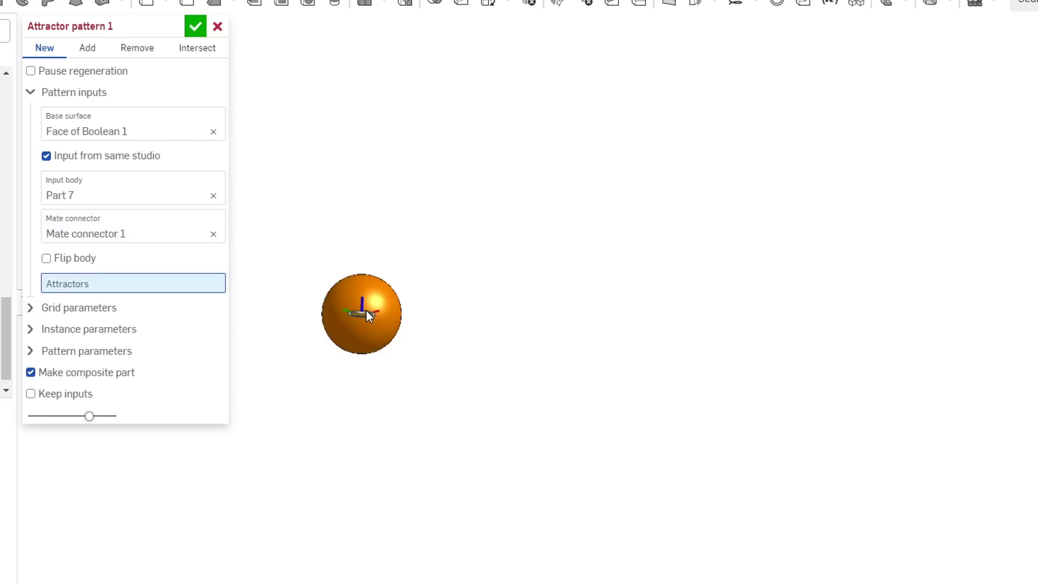
pyautogui.press('f')
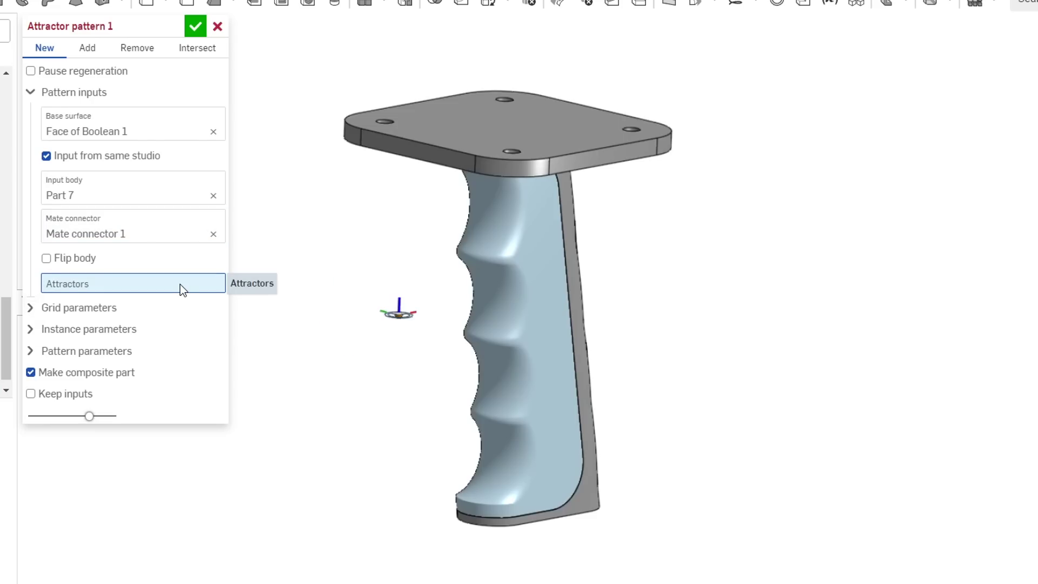
pyautogui.click(450, 125)
pyautogui.moveTo(412, 190); pyautogui.dragTo(432, 300, button='right')
# Set the attractor pattern's grid type to Triangular with a U count of 15 and a V count of 10.
pyautogui.click(31, 92)
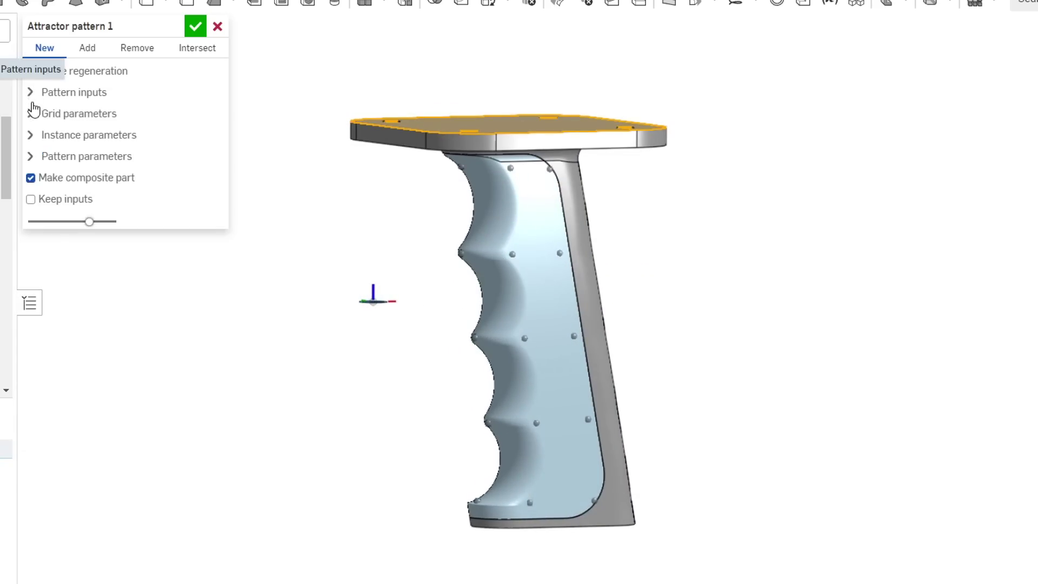
pyautogui.click(30, 113)
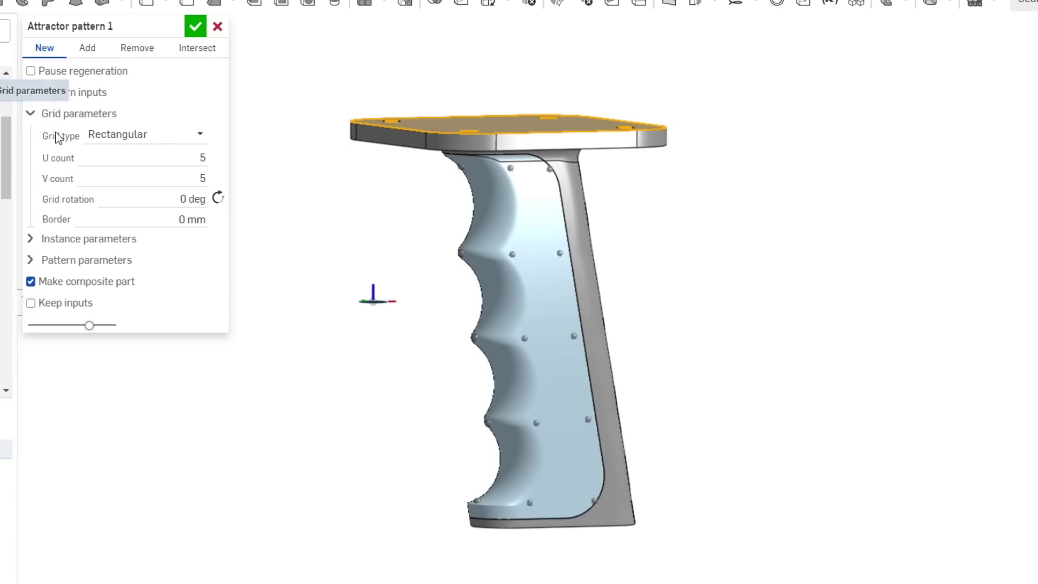
pyautogui.click(198, 141)
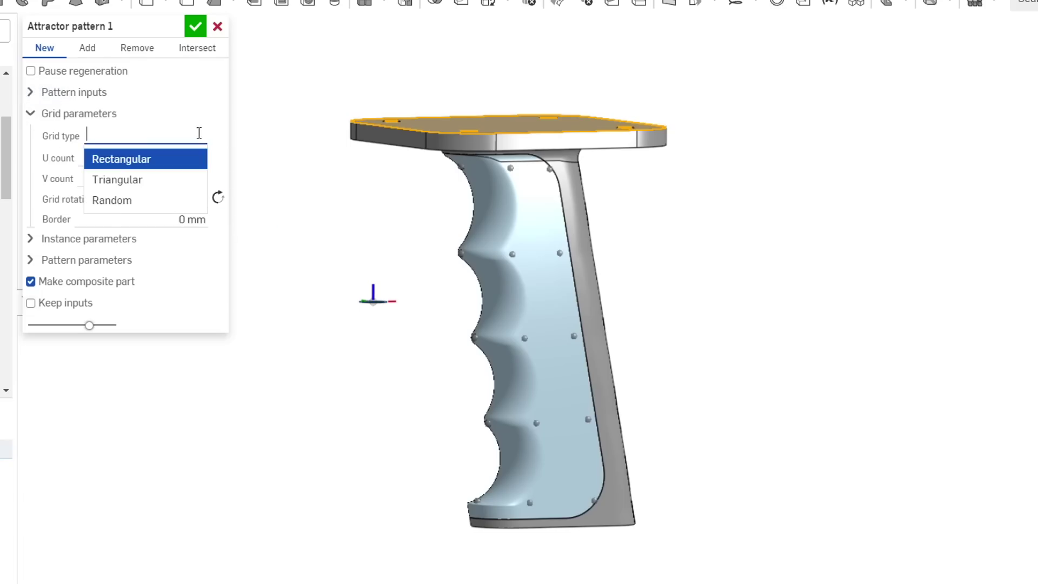
pyautogui.click(145, 184)
pyautogui.click(190, 176)
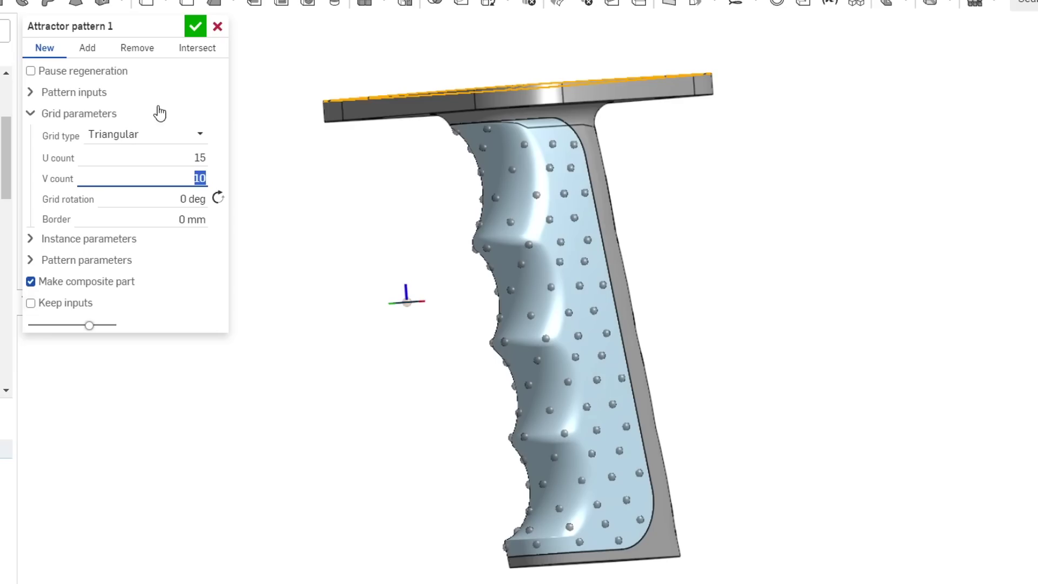
# Change the attractor pattern's operation to Add with the grip as the merge scope, and accept it.
pyautogui.click(93, 50)
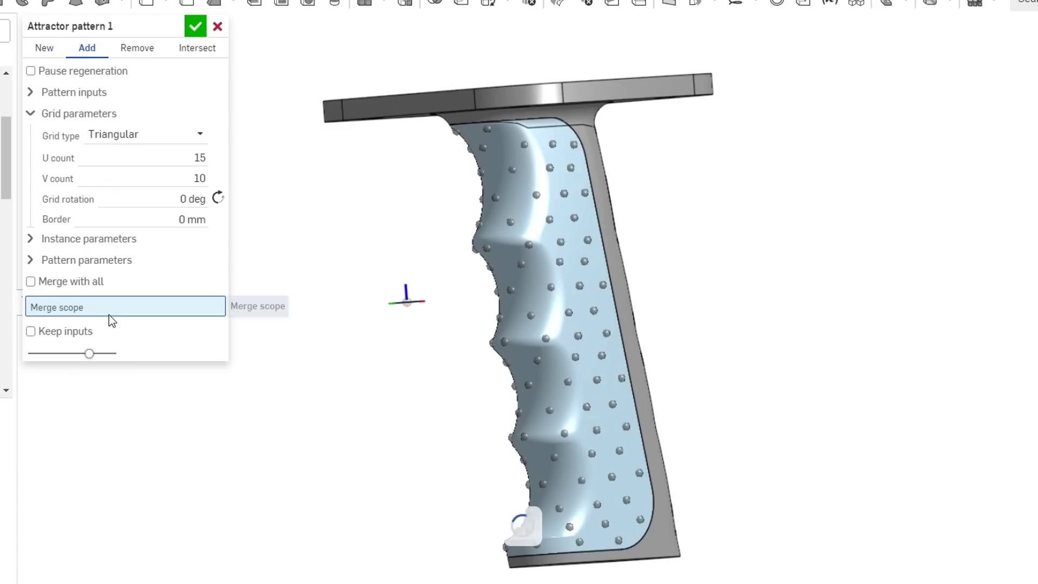
pyautogui.click(598, 275)
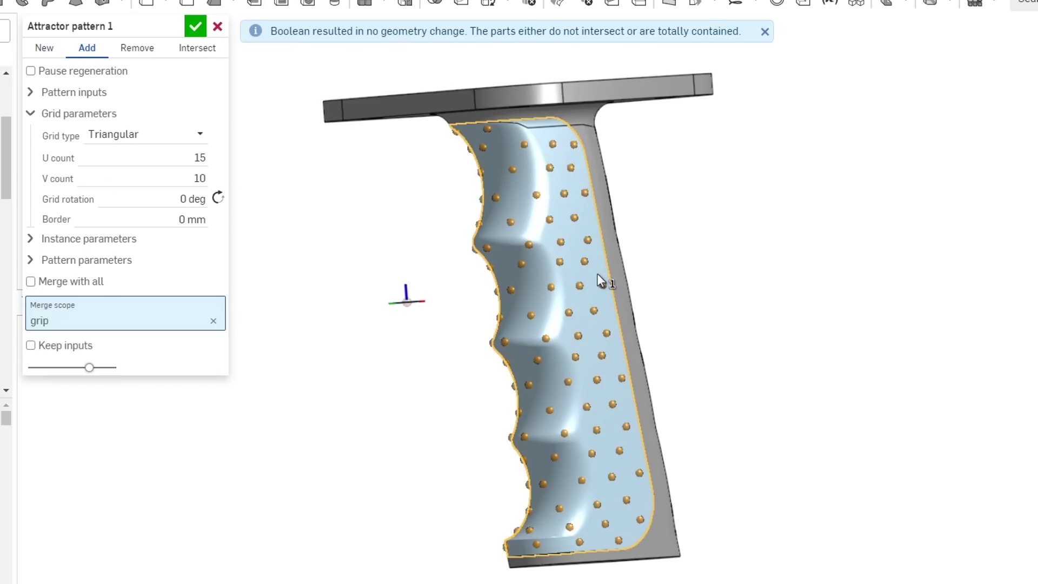
pyautogui.press('Return')
pyautogui.moveTo(532, 288); pyautogui.dragTo(460, 324, button='right')
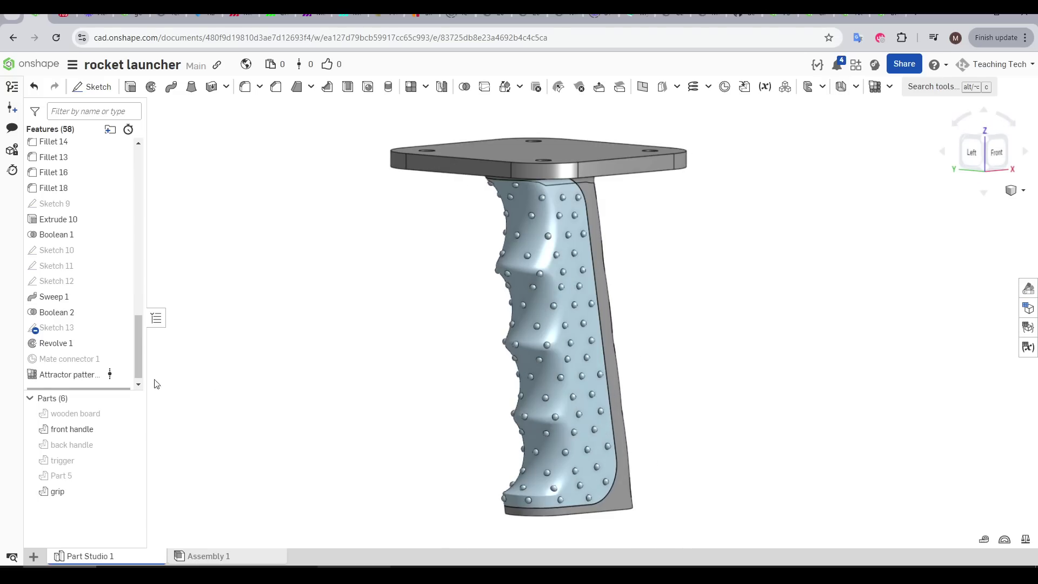
# Edit the attractor pattern and enable uniform instance scaling with a Near value of 2.
pyautogui.doubleClick(88, 373)
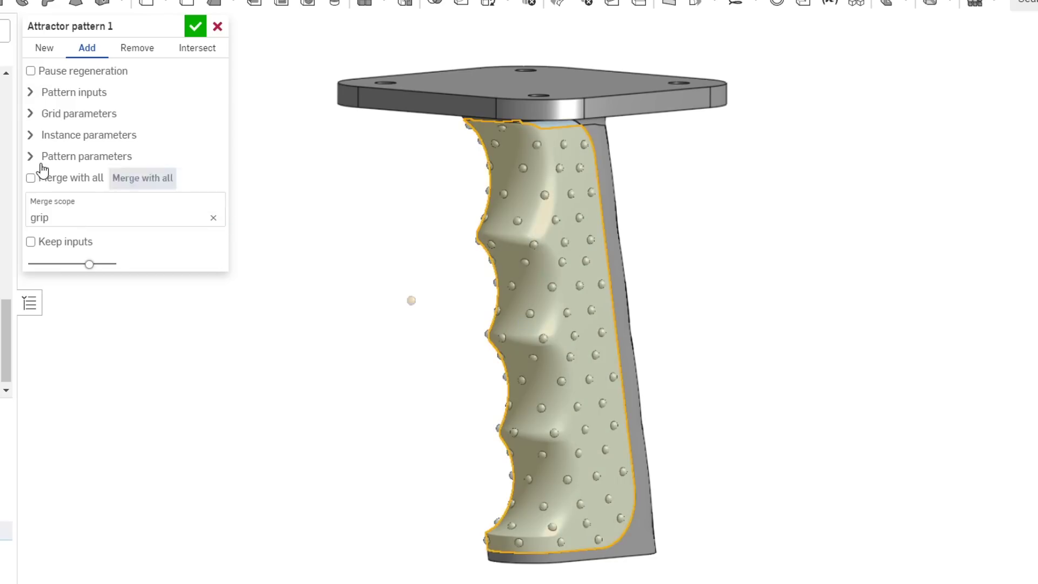
pyautogui.click(31, 137)
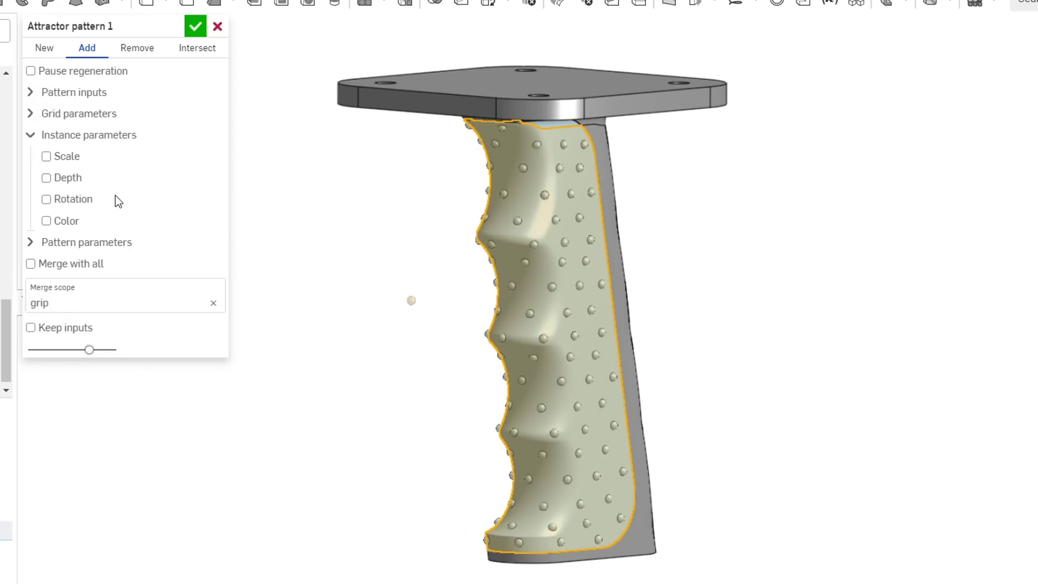
pyautogui.click(69, 159)
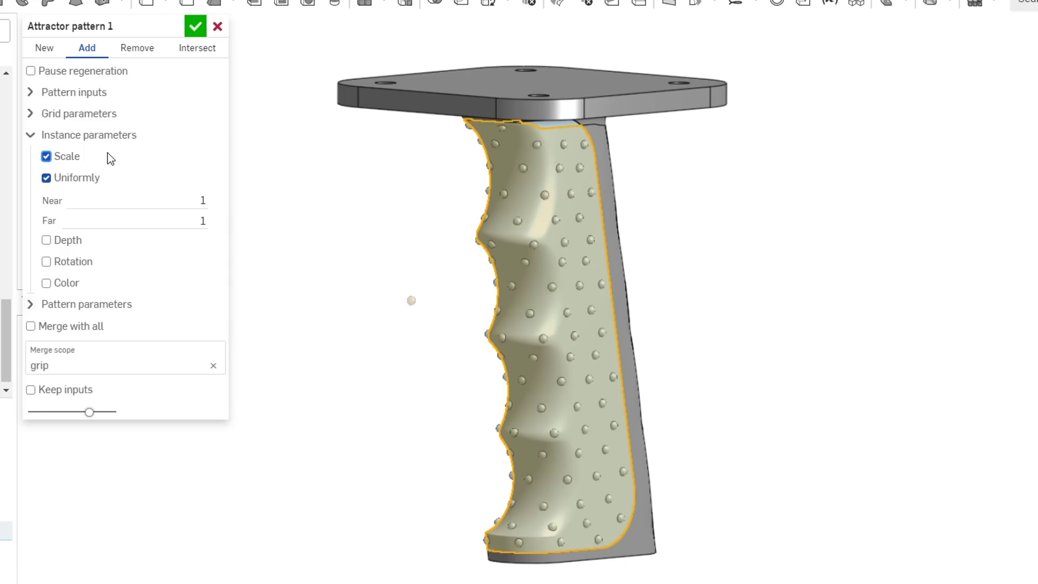
pyautogui.click(207, 205)
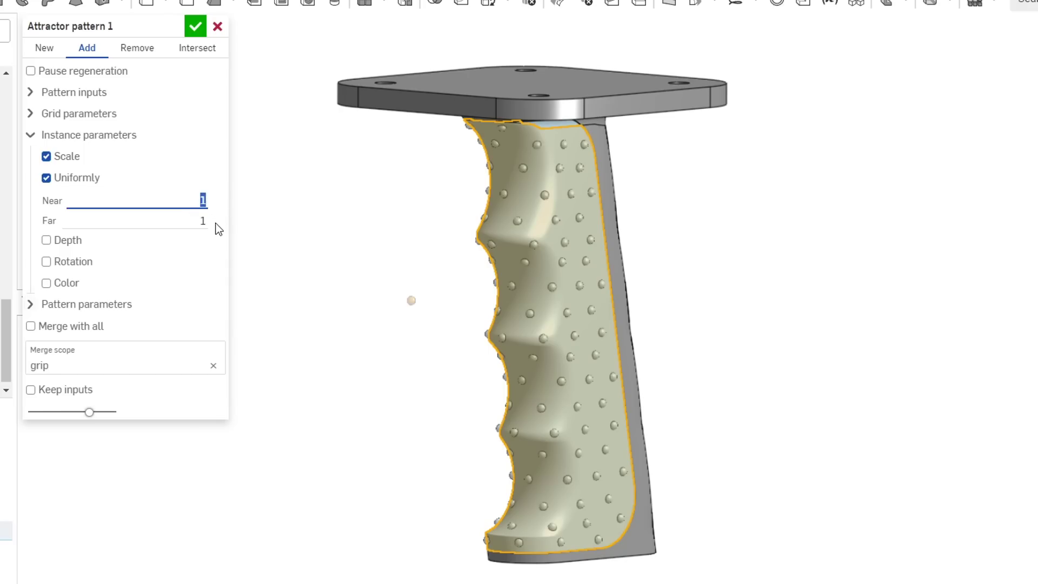
pyautogui.write('2')
pyautogui.press('Return')
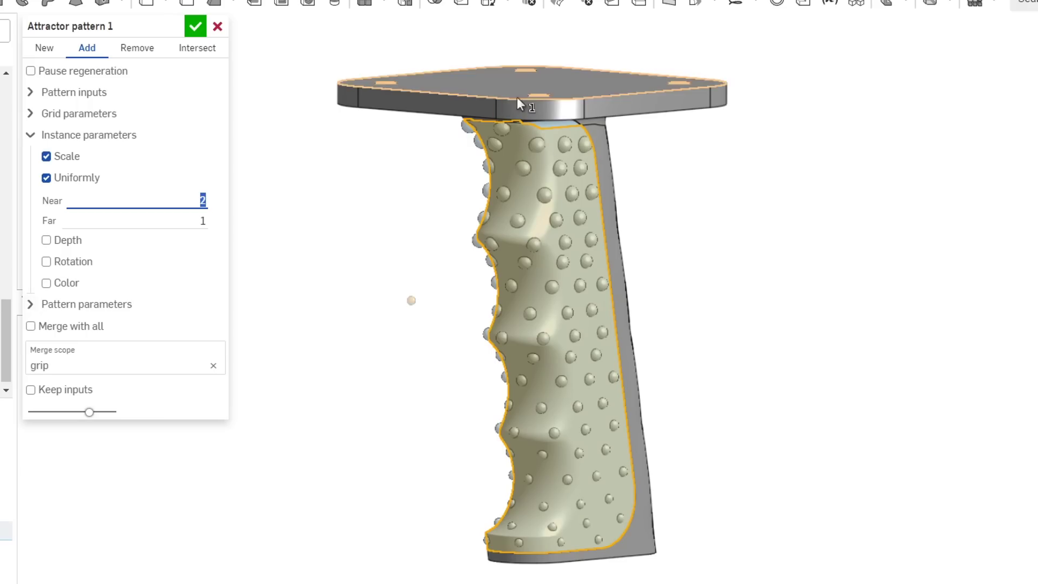
# Replace the mounting plate face as attractor with the tangent connected edges that outline the grip.
pyautogui.click(491, 81)
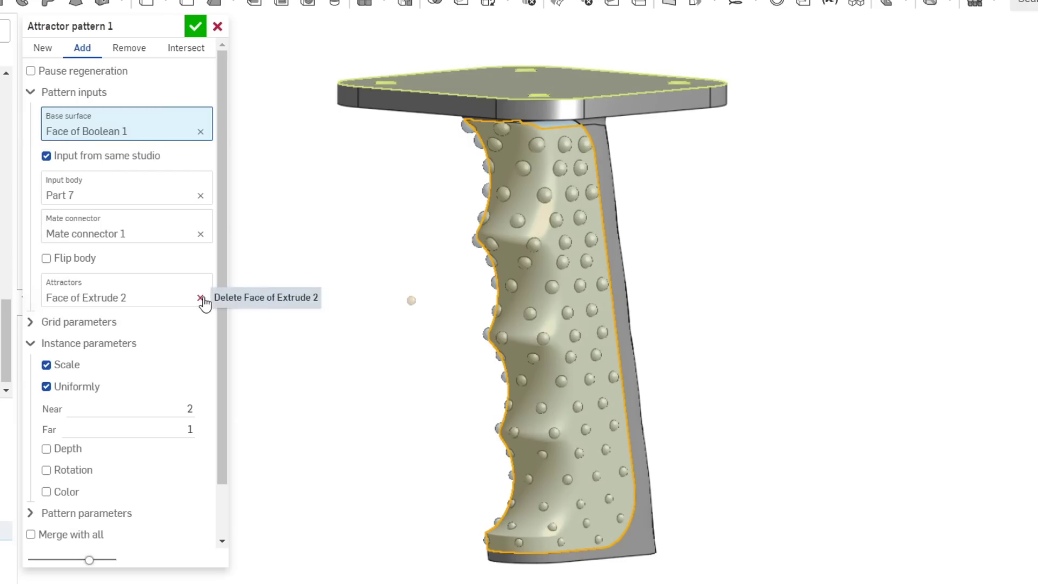
pyautogui.click(200, 298)
pyautogui.rightClick(603, 236)
pyautogui.moveTo(643, 366)
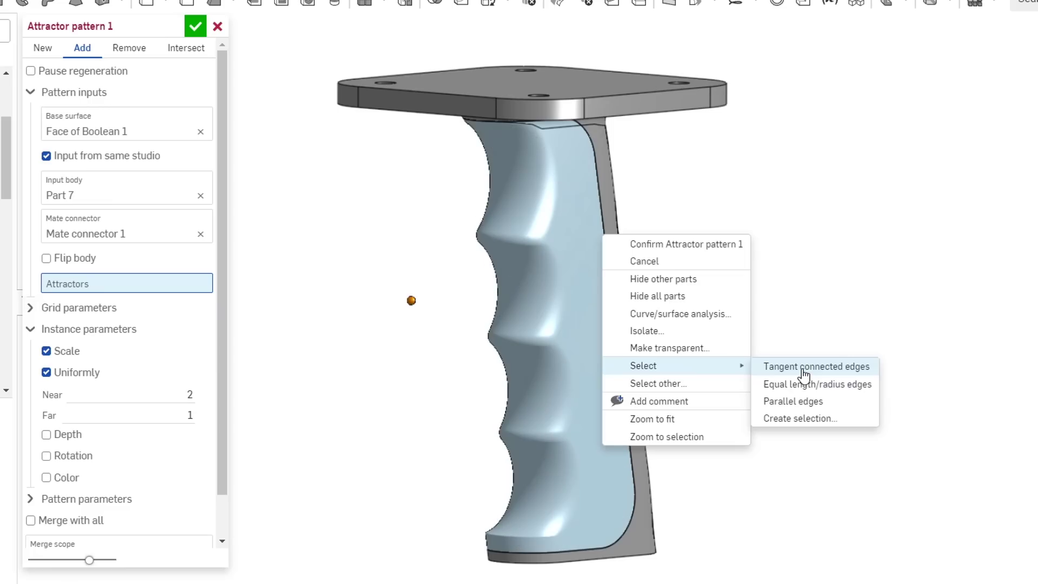
pyautogui.click(804, 367)
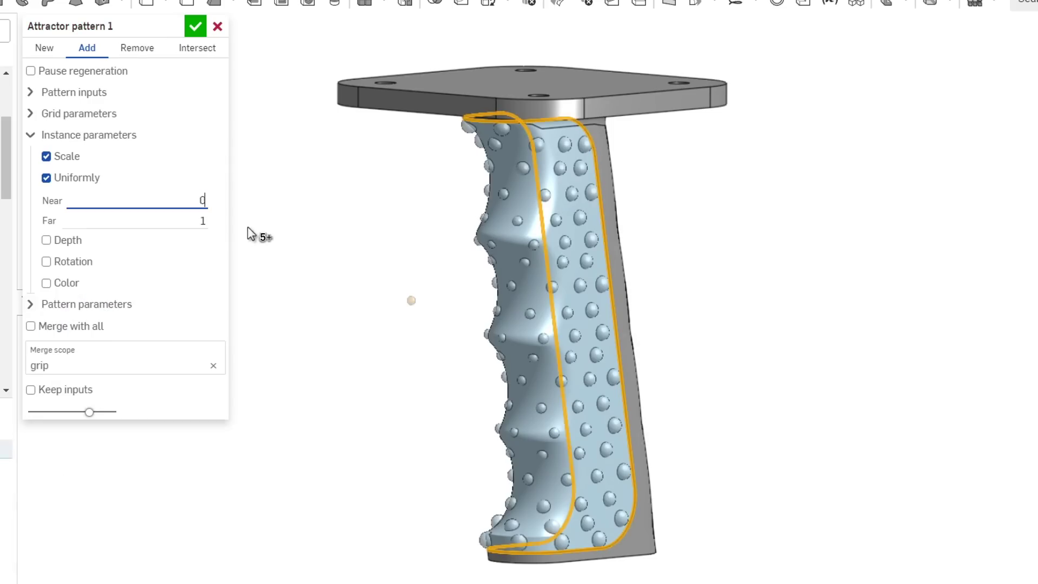
# Set the Near scale of the pattern instances to 0.2.
pyautogui.write('.2')
pyautogui.press('Return')
pyautogui.scroll(3, 491, 215)
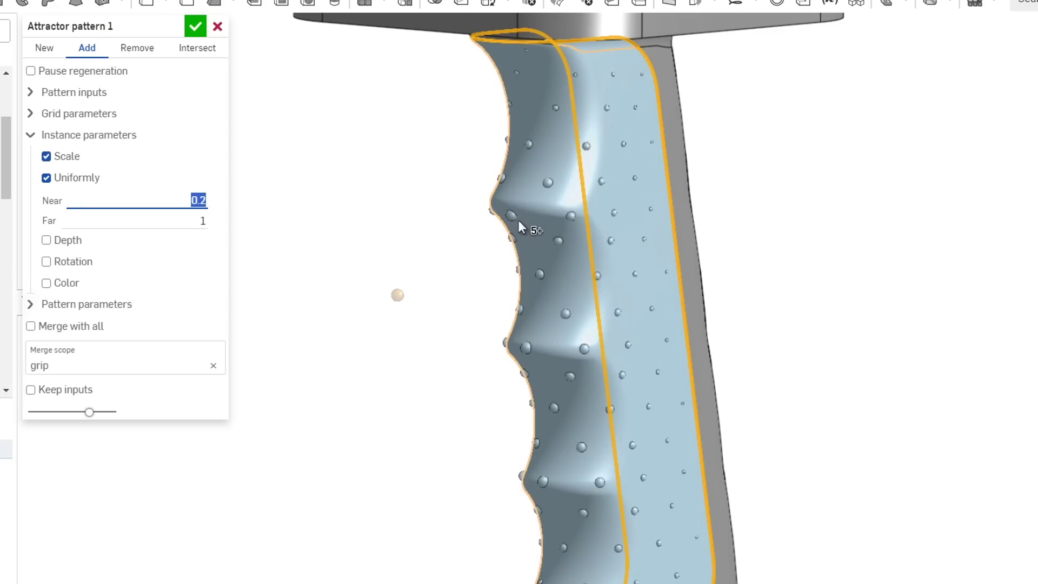
# Replace the instance scaling with Depth at 0.8 mm near and 0.2 mm far, accept the pattern and inspect the grip.
pyautogui.moveTo(637, 210); pyautogui.dragTo(639, 237, button='right')
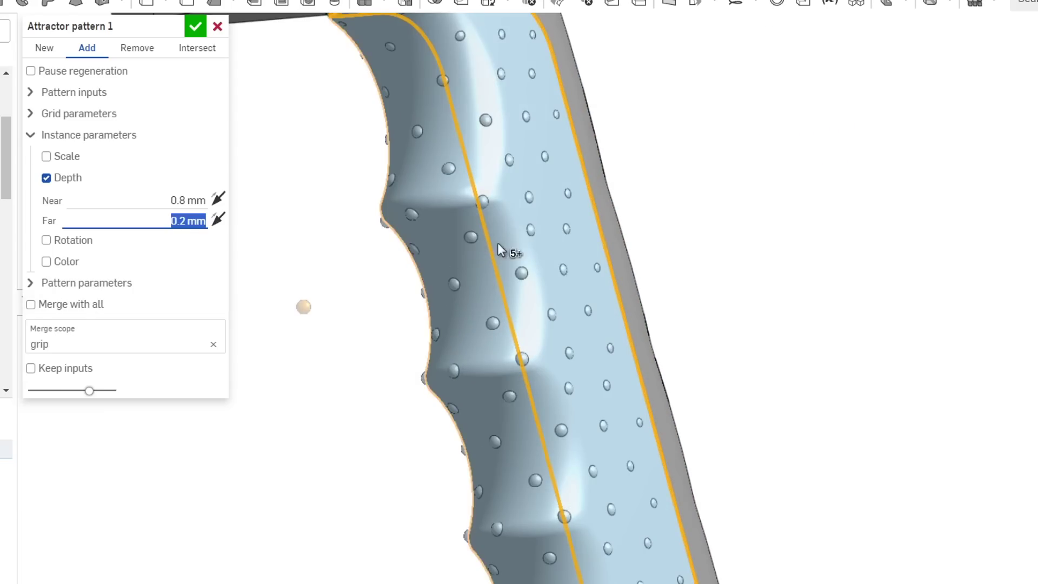
pyautogui.scroll(5, 563, 119)
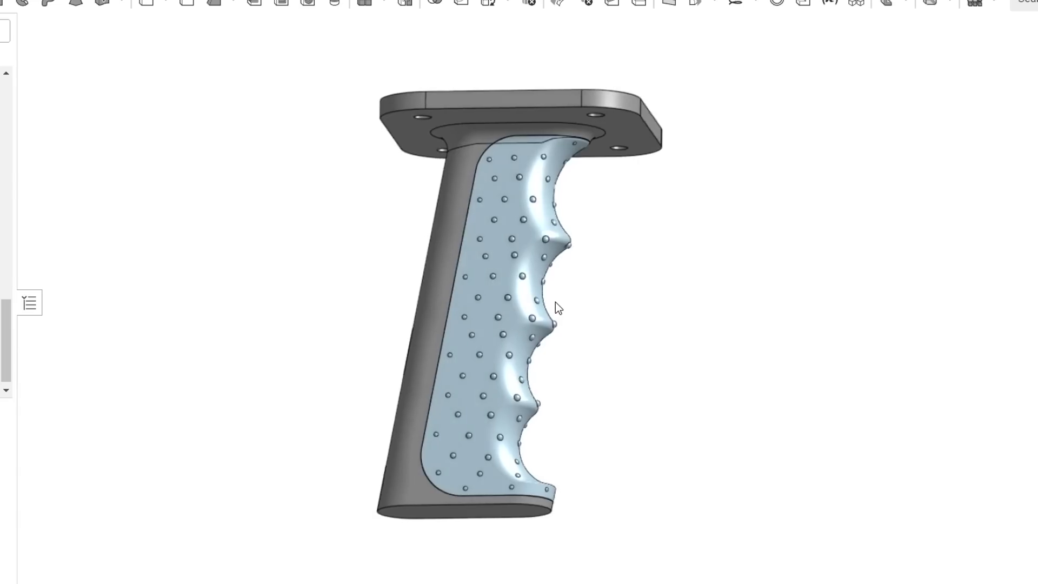
pyautogui.moveTo(556, 301); pyautogui.dragTo(353, 306, button='right')
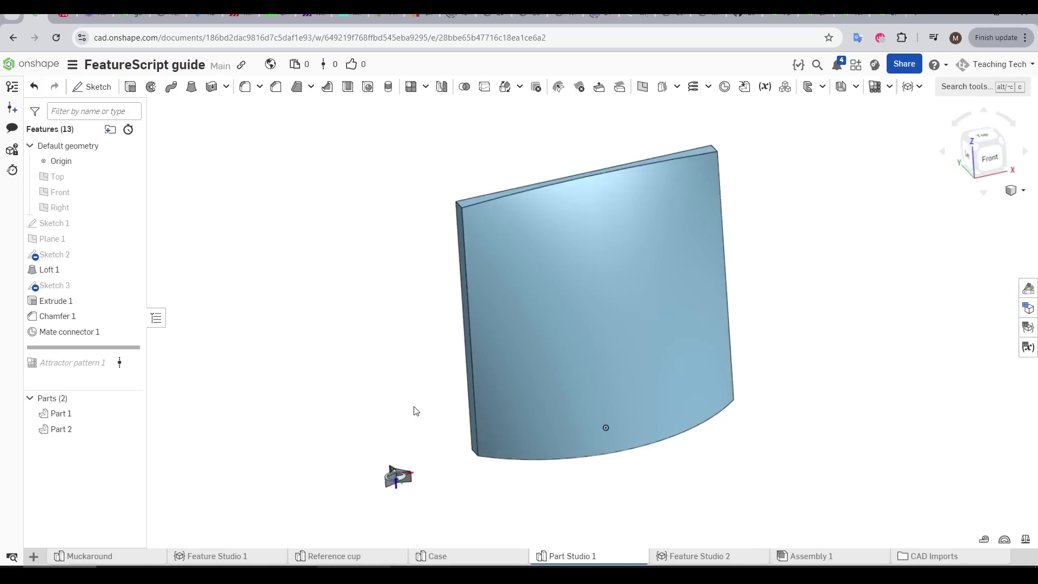
# Examine the attractor pattern's three-pointed cuts across the curved panel, from the whole part to close-ups of individual cuts.
pyautogui.moveTo(416, 411)
pyautogui.mouseDown(button='right')
pyautogui.moveTo(410, 401)
pyautogui.moveTo(489, 404)
pyautogui.moveTo(417, 404)
pyautogui.mouseUp(button='right')
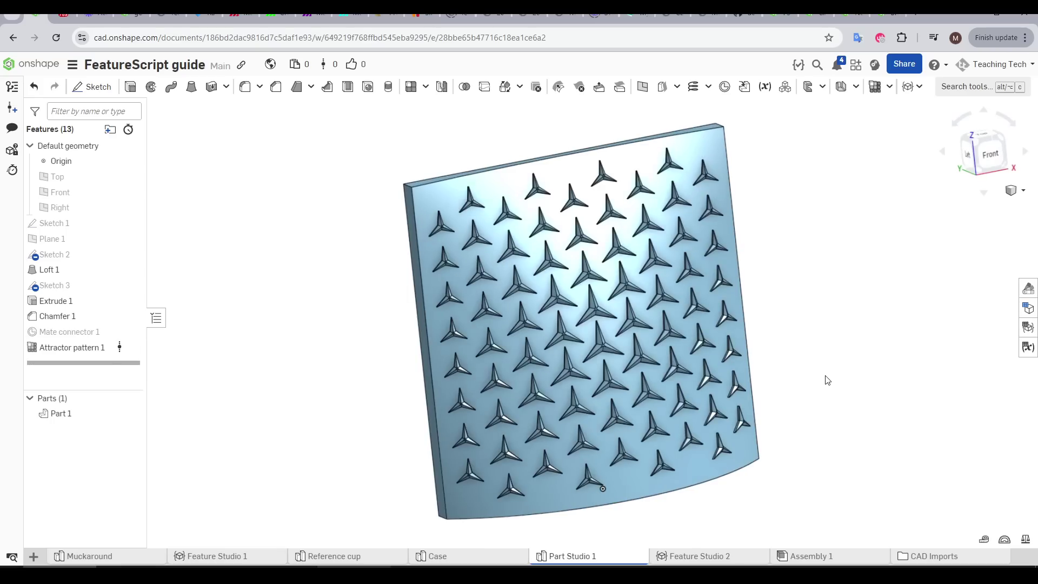
pyautogui.moveTo(827, 380); pyautogui.dragTo(841, 349, button='right')
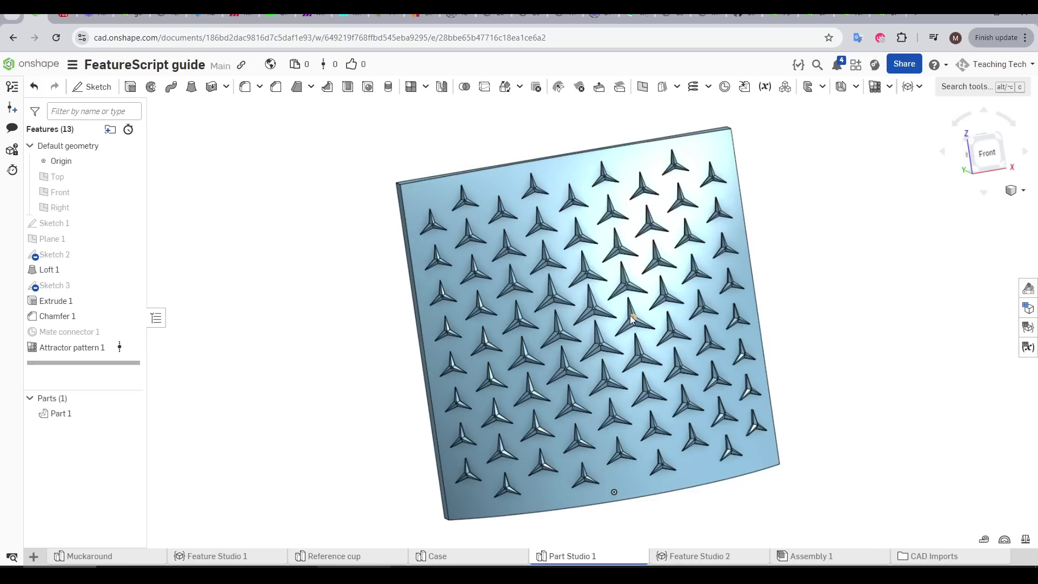
pyautogui.press('Right')
pyautogui.scroll(8, 486, 389)
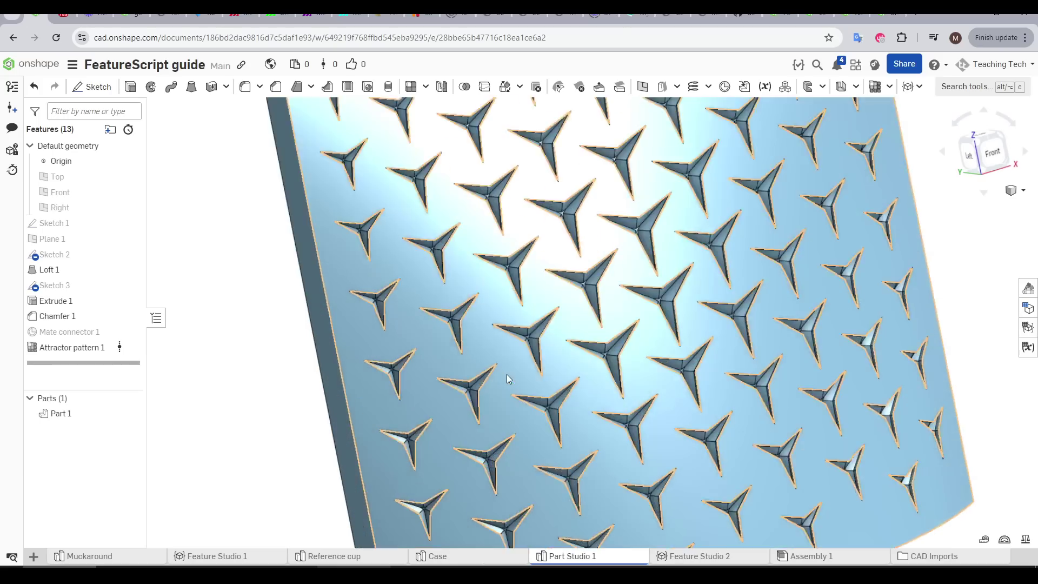
pyautogui.scroll(-3, 535, 364)
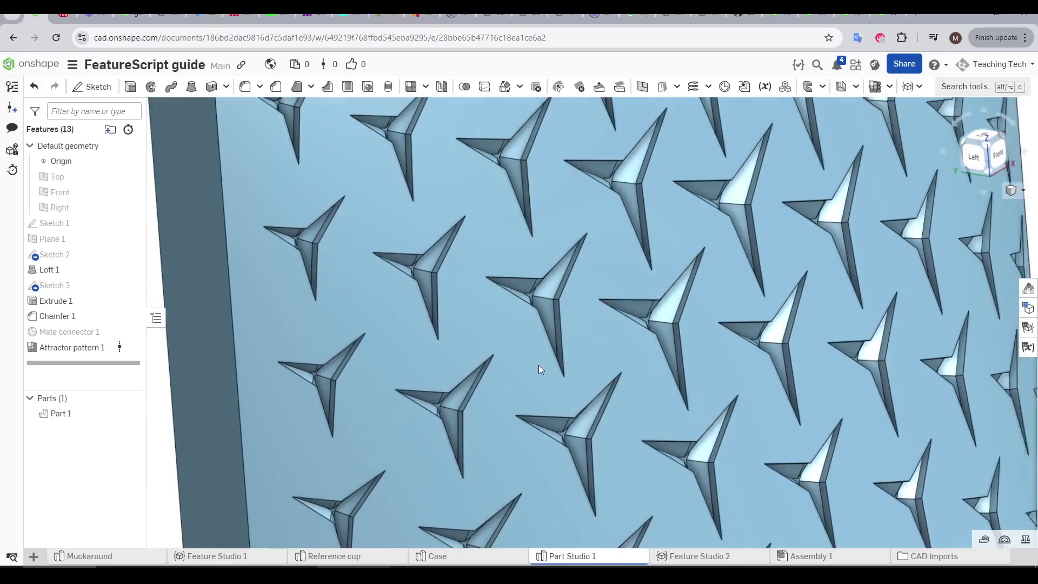
pyautogui.moveTo(539, 365); pyautogui.dragTo(512, 357, button='right')
pyautogui.scroll(3, 543, 358)
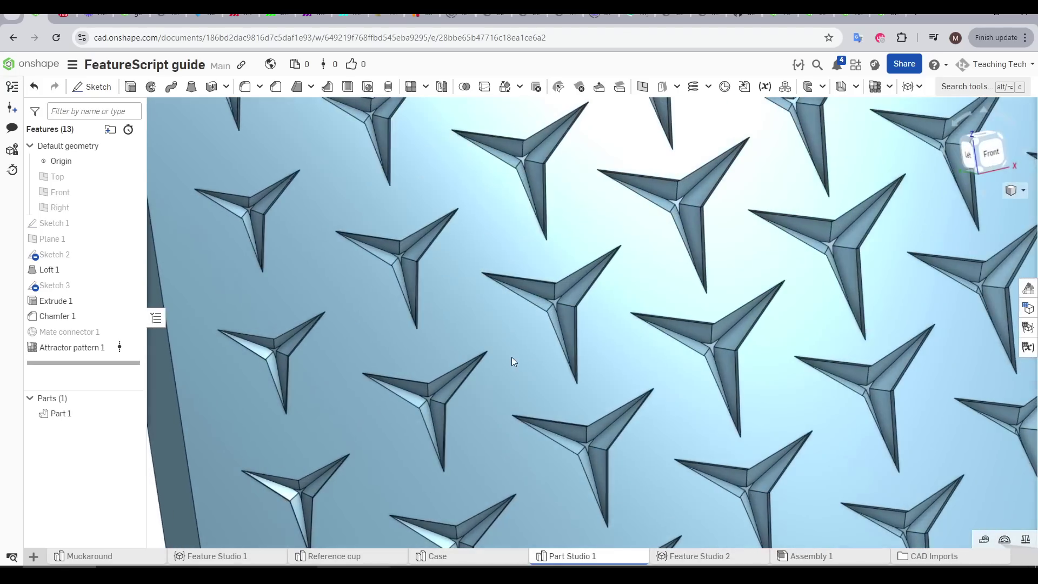
pyautogui.press('f')
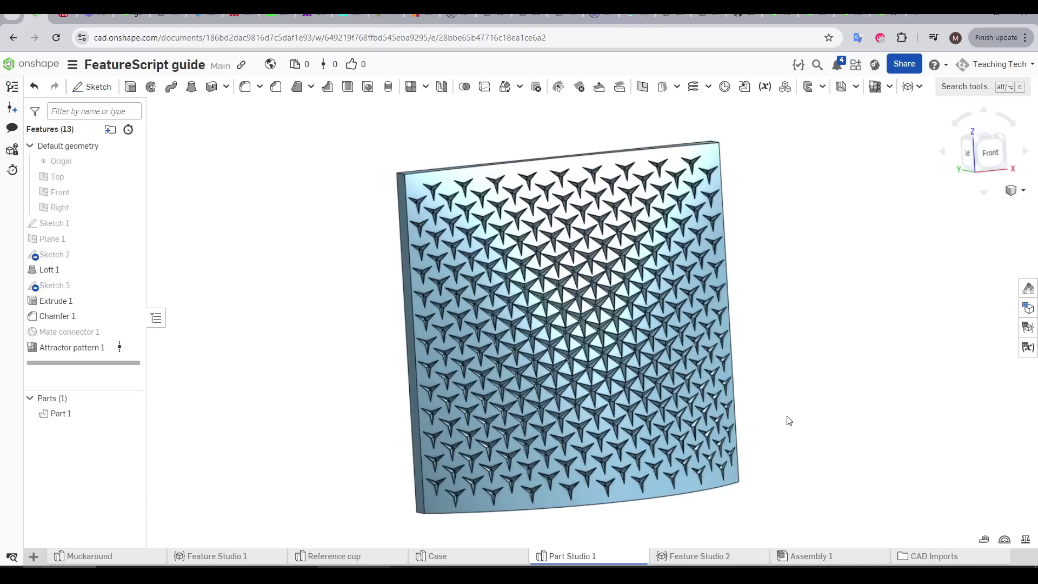
pyautogui.scroll(6, 616, 361)
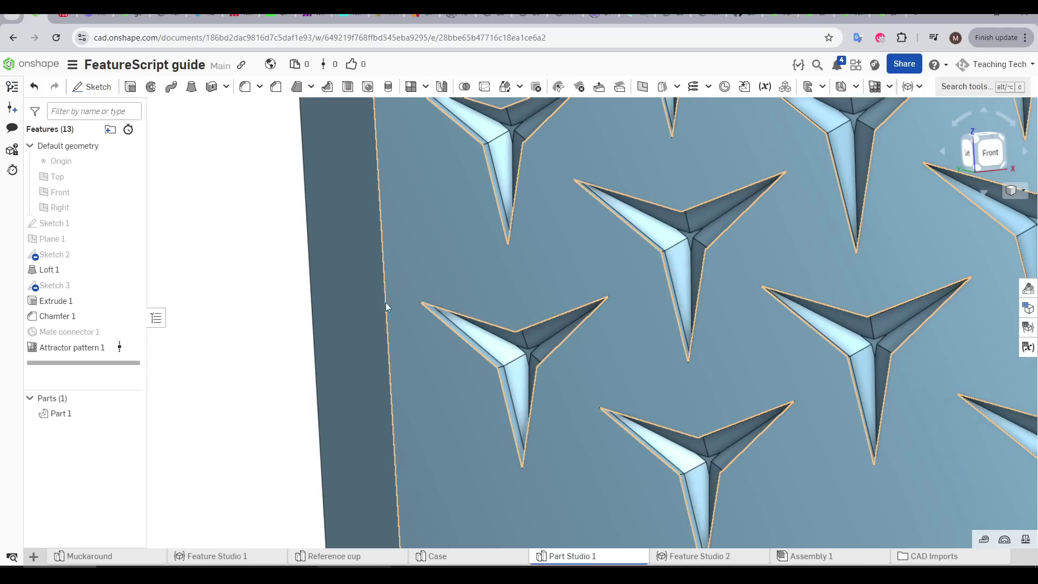
pyautogui.scroll(-3, 619, 381)
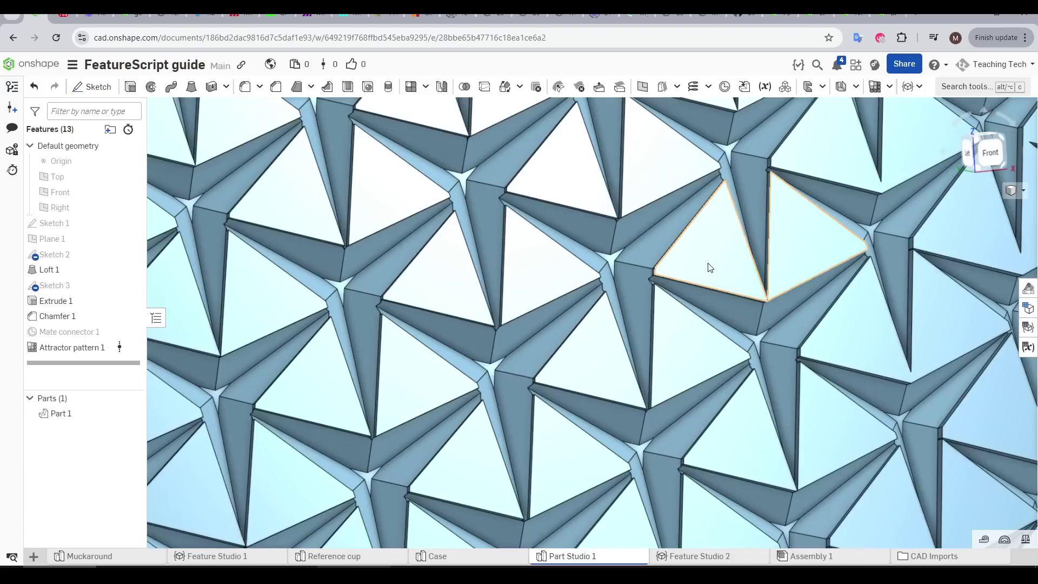
pyautogui.press('f')
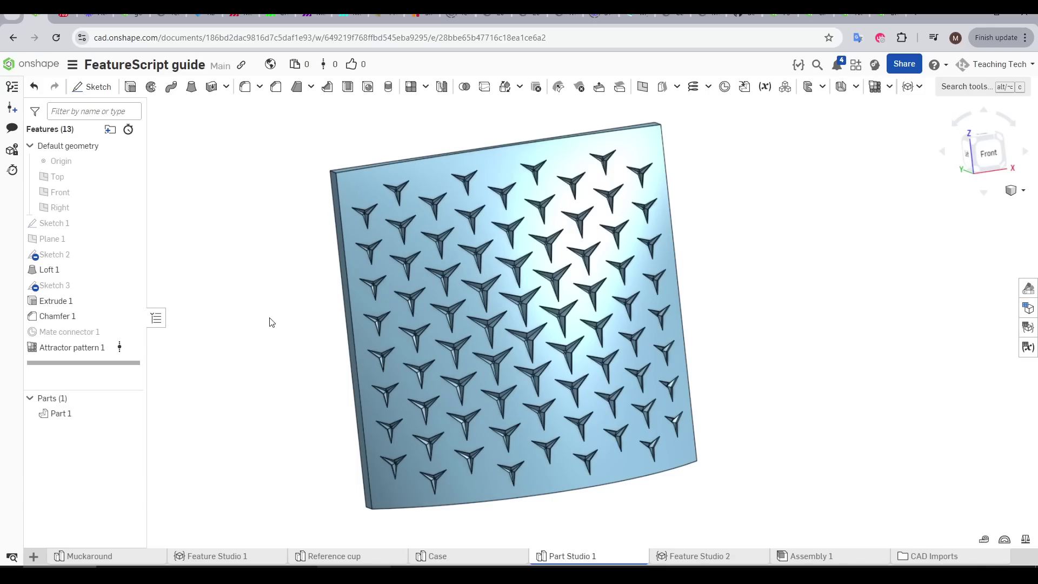
pyautogui.moveTo(268, 323)
pyautogui.mouseDown(button='right')
pyautogui.moveTo(308, 324)
pyautogui.moveTo(275, 314)
pyautogui.mouseUp(button='right')
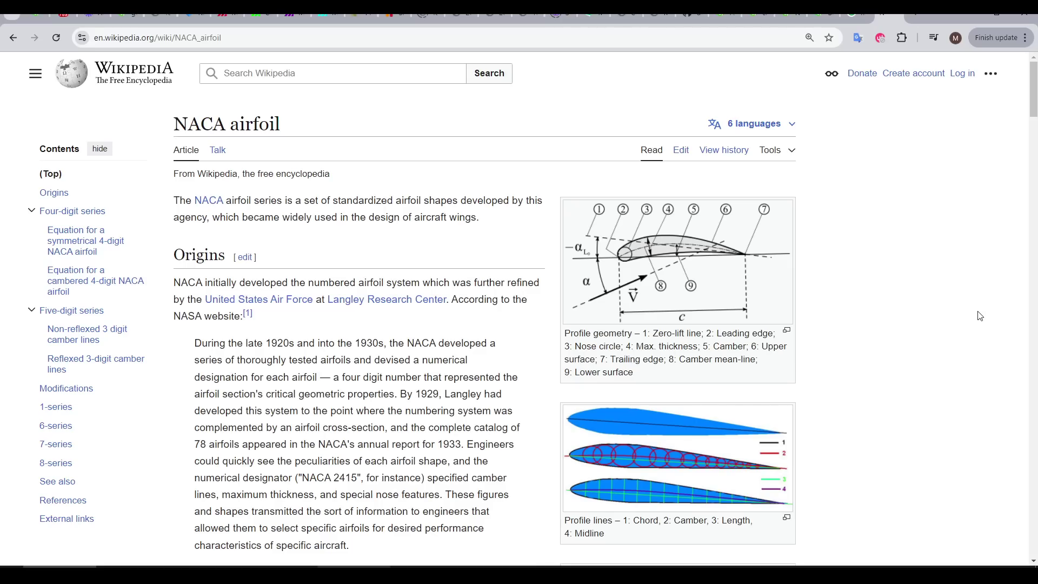
# Review the Wikipedia article on NACA airfoils and accept the Top plane sketch holding the construction chord line.
pyautogui.scroll(-9, 980, 316)
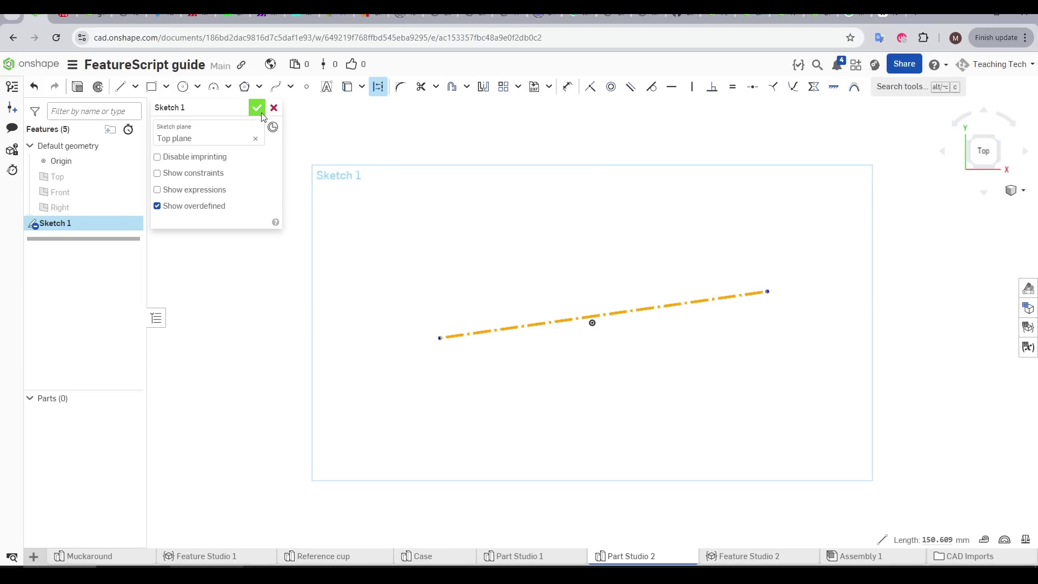
pyautogui.click(256, 108)
pyautogui.click(508, 328)
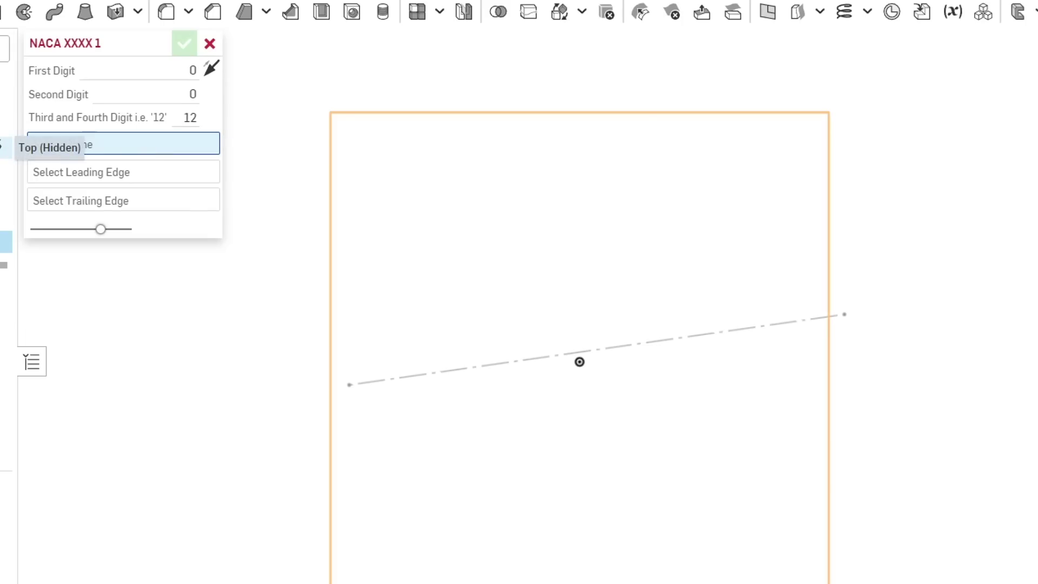
# Create a NACA XXXX airfoil on the Top plane, from the chord line's left endpoint to its right endpoint, entering 4 for a profile digit.
pyautogui.click(7, 147)
pyautogui.click(350, 385)
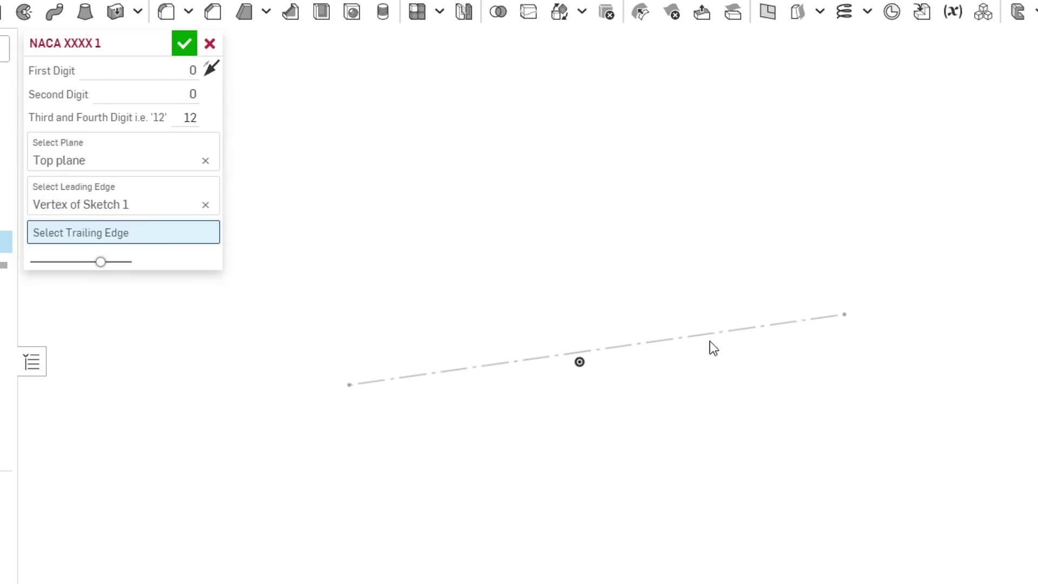
pyautogui.click(845, 314)
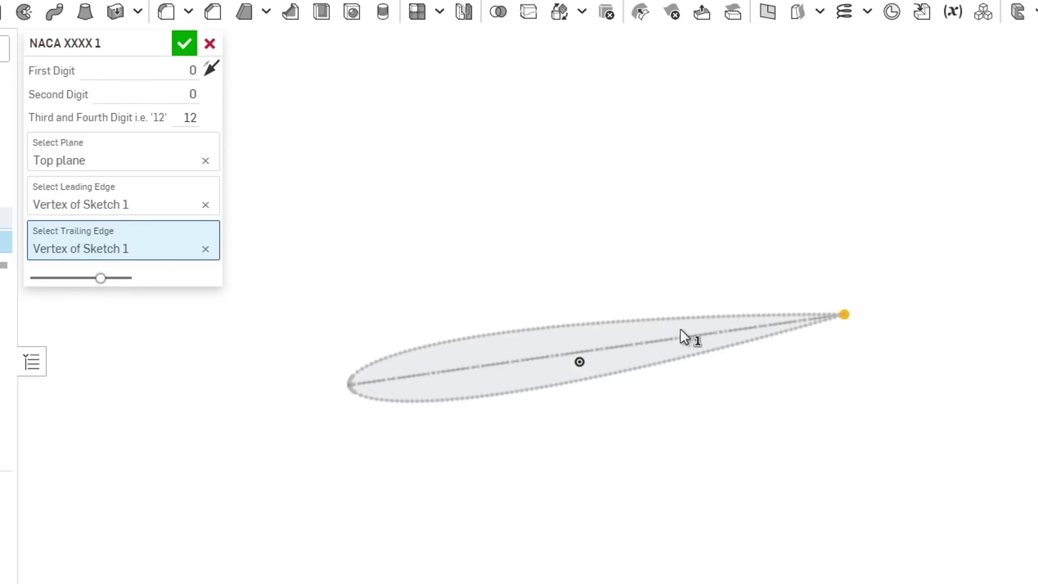
pyautogui.press('Tab')
pyautogui.write('4')
pyautogui.press('Tab')
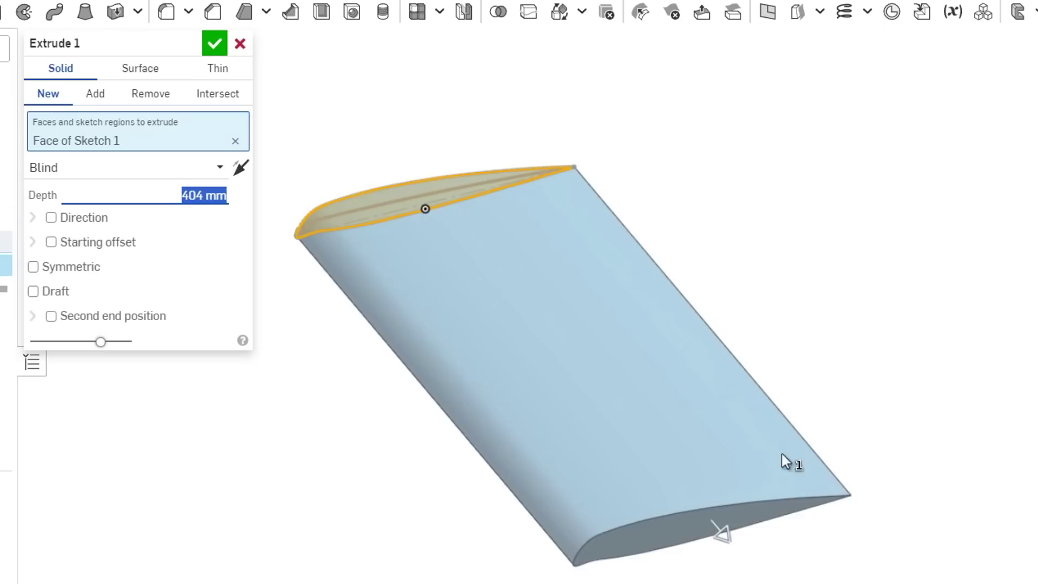
# Extrude the airfoil profile as a new blind solid wing, and inspect the example propeller in the Prop 6V document.
pyautogui.moveTo(723, 541); pyautogui.dragTo(739, 554)
pyautogui.press('Return')
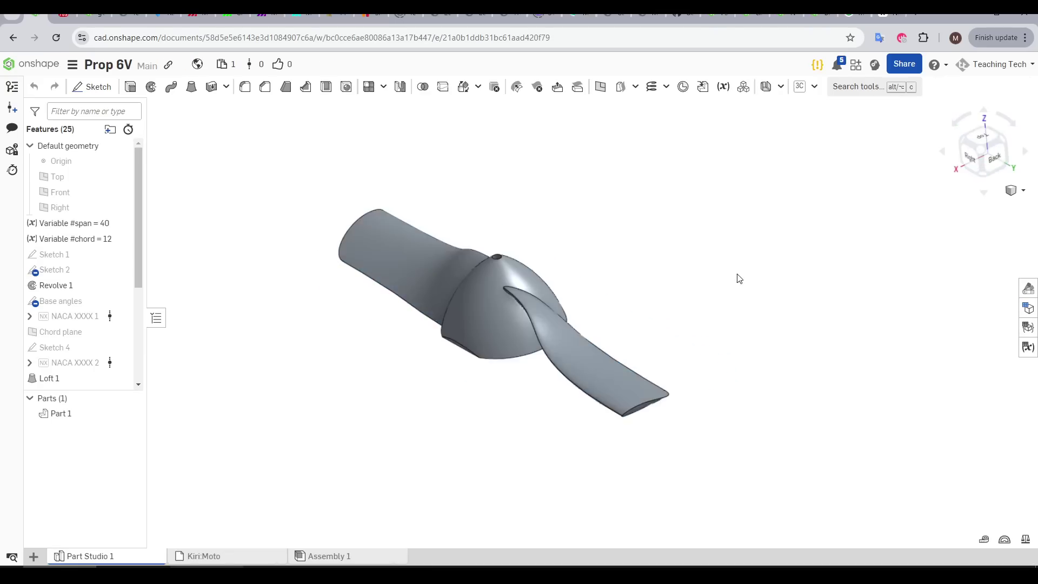
pyautogui.moveTo(739, 279); pyautogui.dragTo(969, 216, button='right')
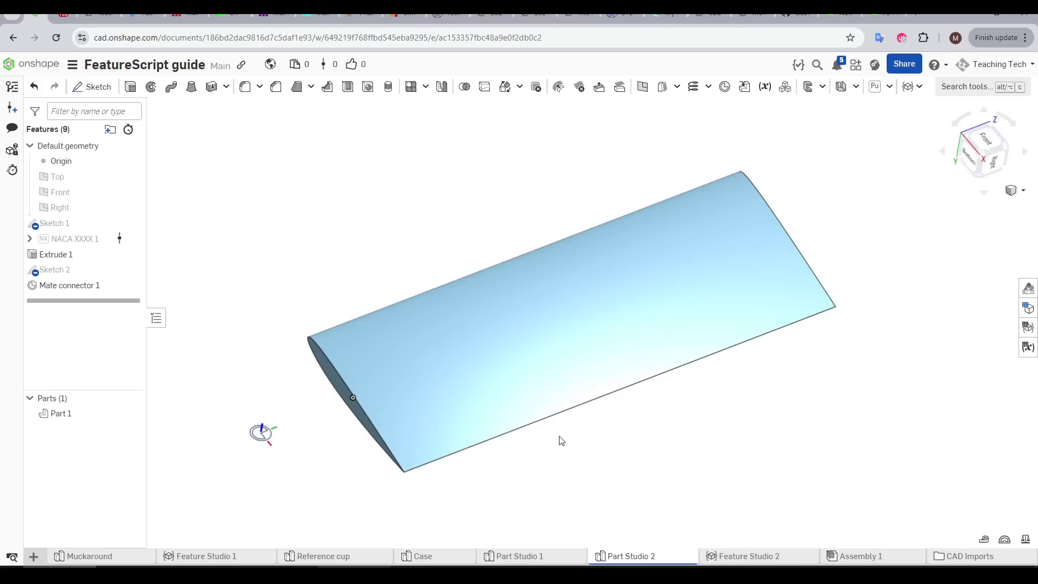
# Slice the wing with Puzzle-Inator using 4 X slices and 6 Y slices, with the mate connector as slice direction.
pyautogui.scroll(5, 227, 480)
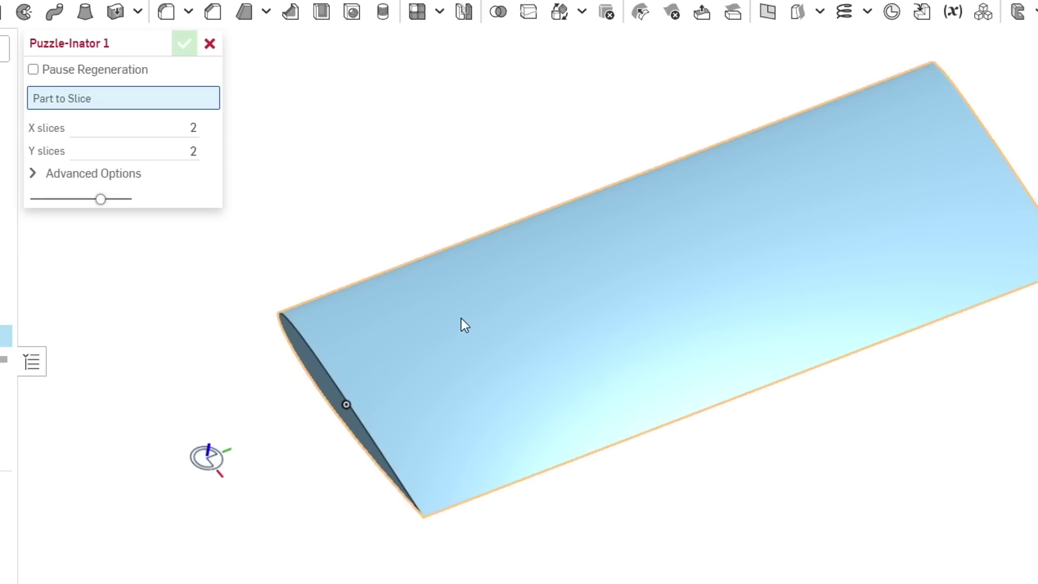
pyautogui.click(464, 323)
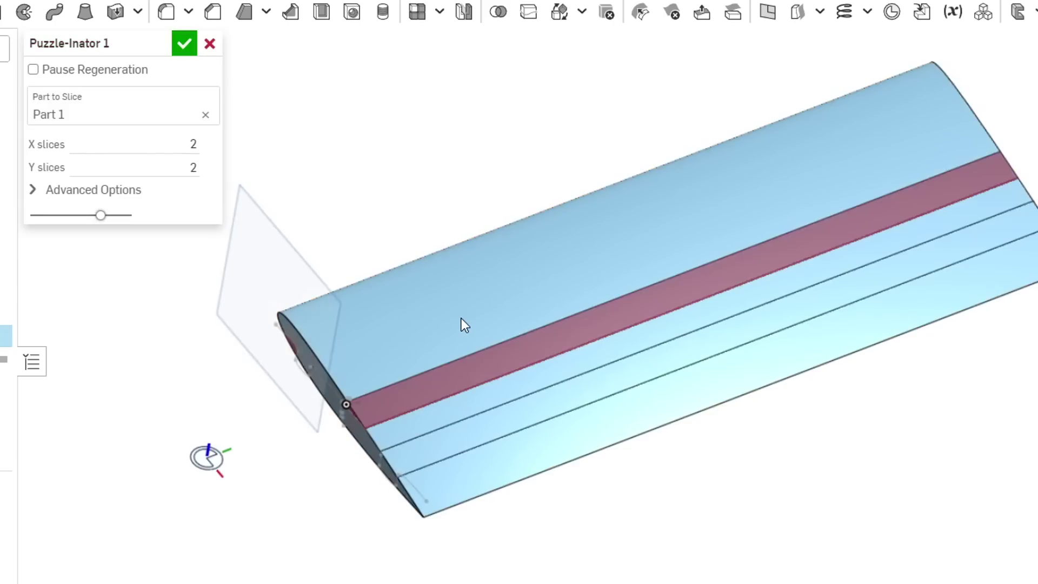
pyautogui.click(31, 189)
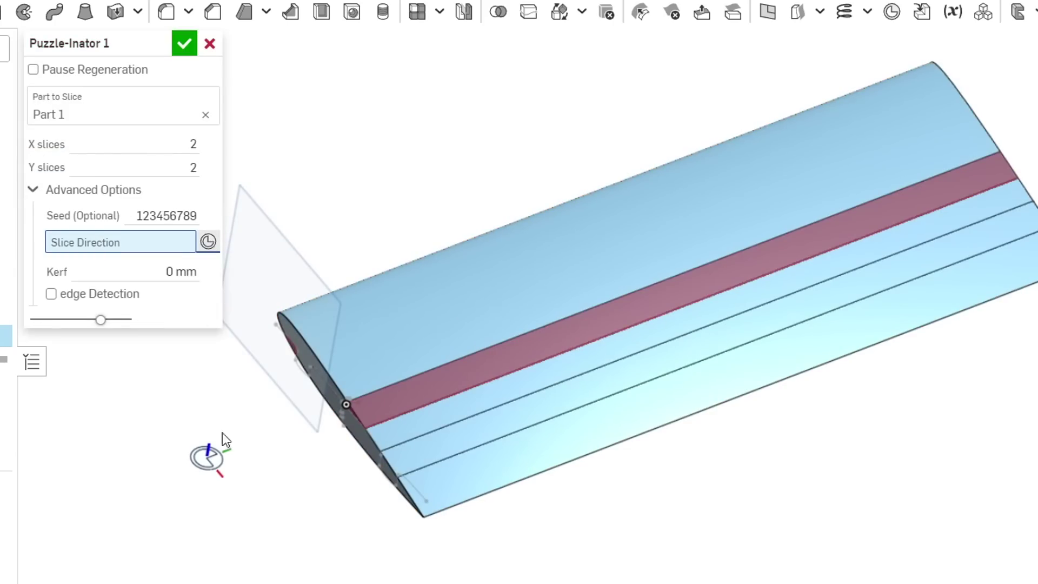
pyautogui.click(219, 461)
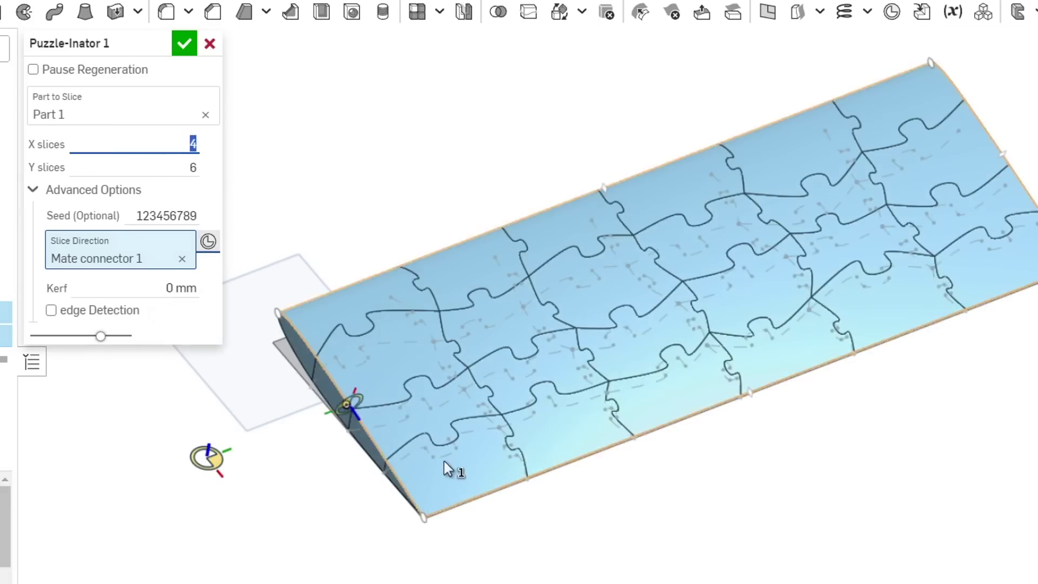
# Set the puzzle cut's kerf to 0.25 mm.
pyautogui.scroll(10, 444, 462)
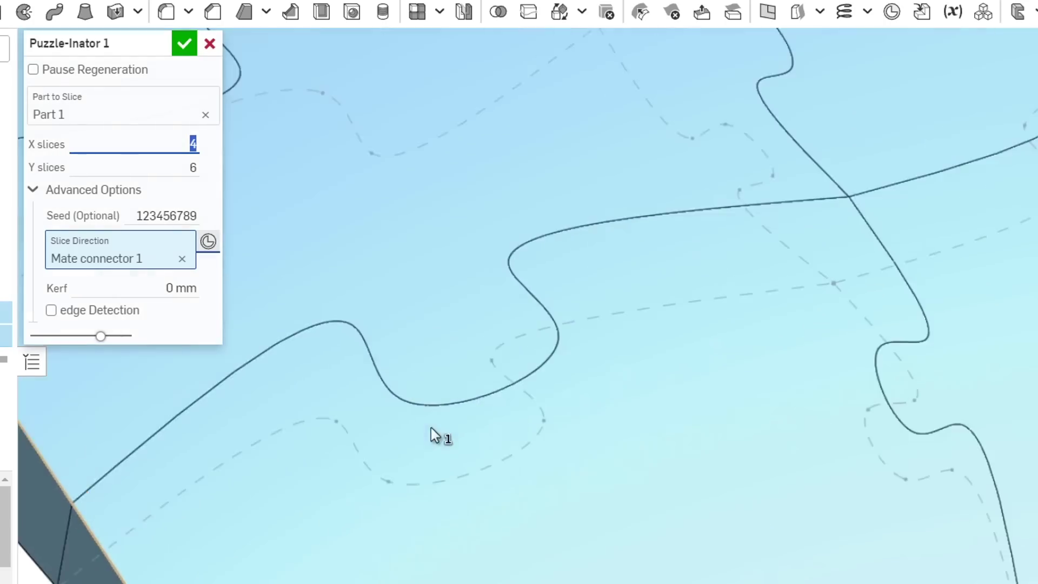
pyautogui.scroll(2, 398, 403)
pyautogui.click(178, 288)
pyautogui.write('0.25')
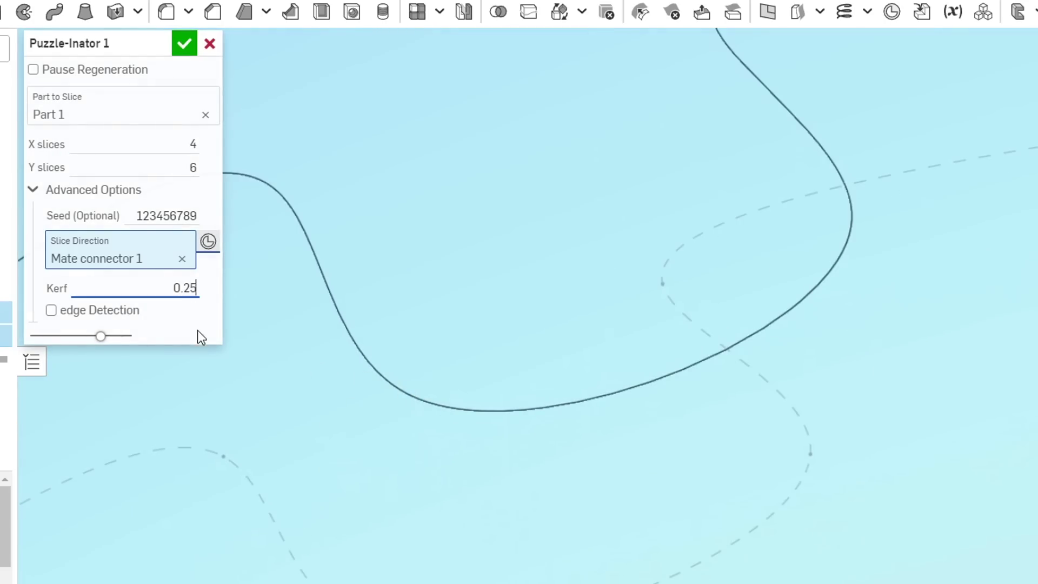
pyautogui.press('Return')
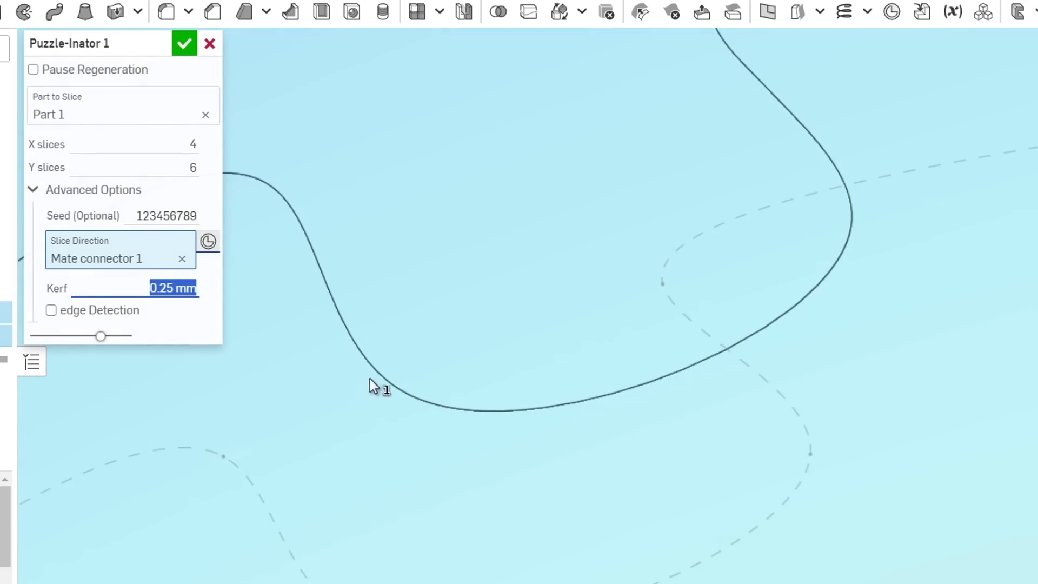
# Set the puzzle pattern's seed to 4634.
pyautogui.scroll(-10, 262, 280)
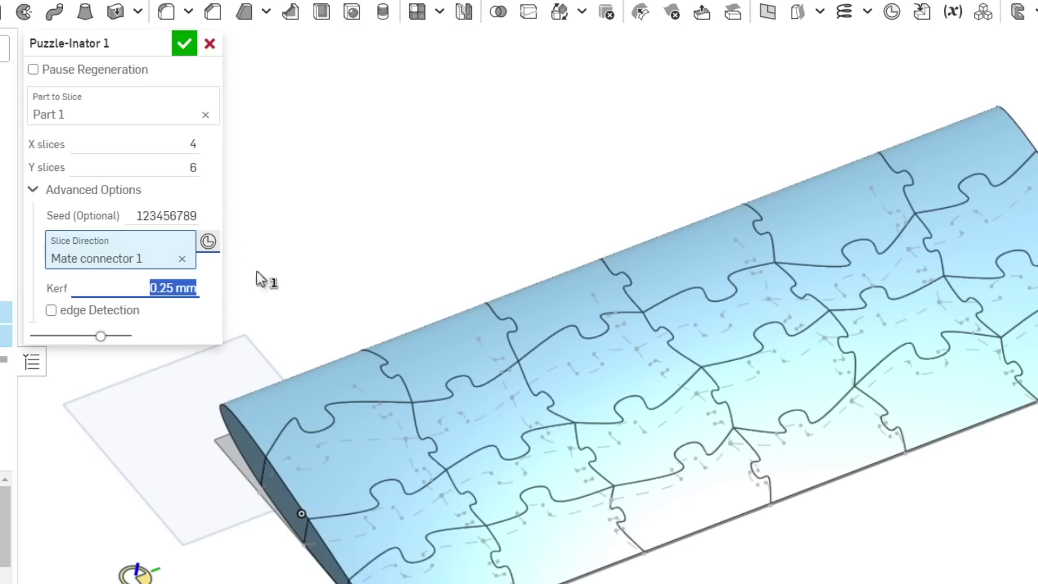
pyautogui.click(169, 219)
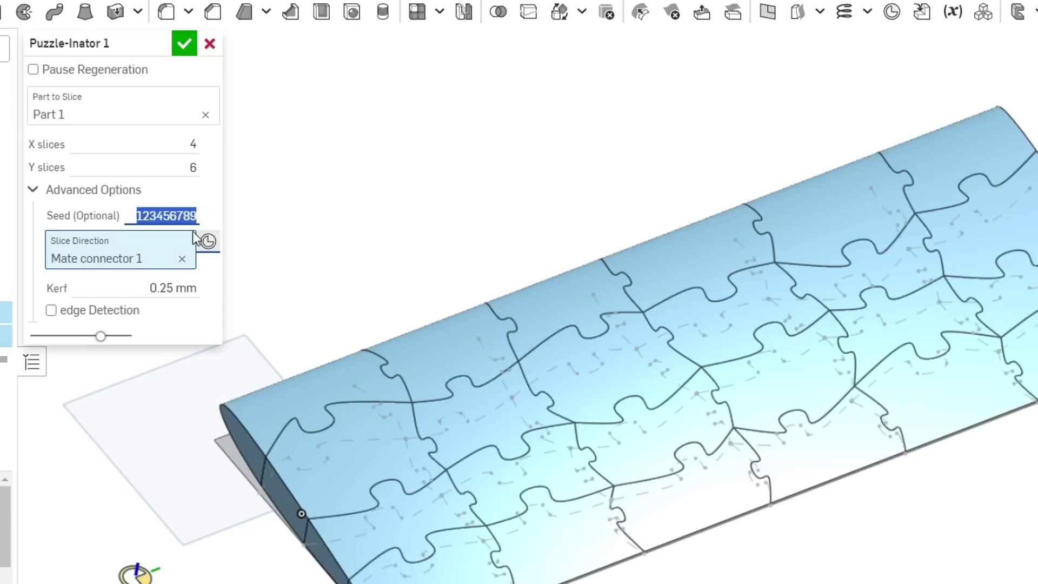
pyautogui.write('4634')
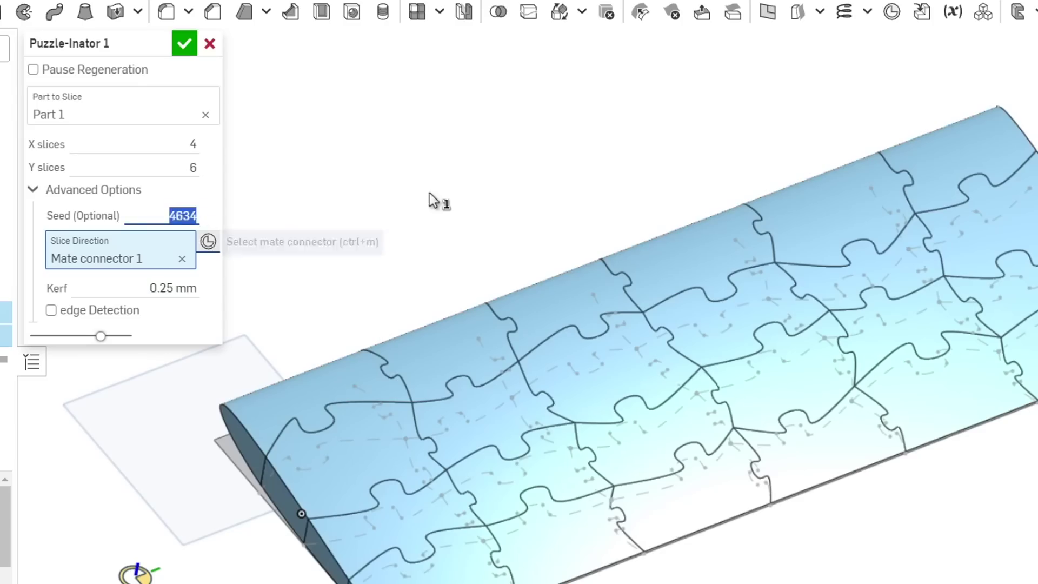
pyautogui.press('Return')
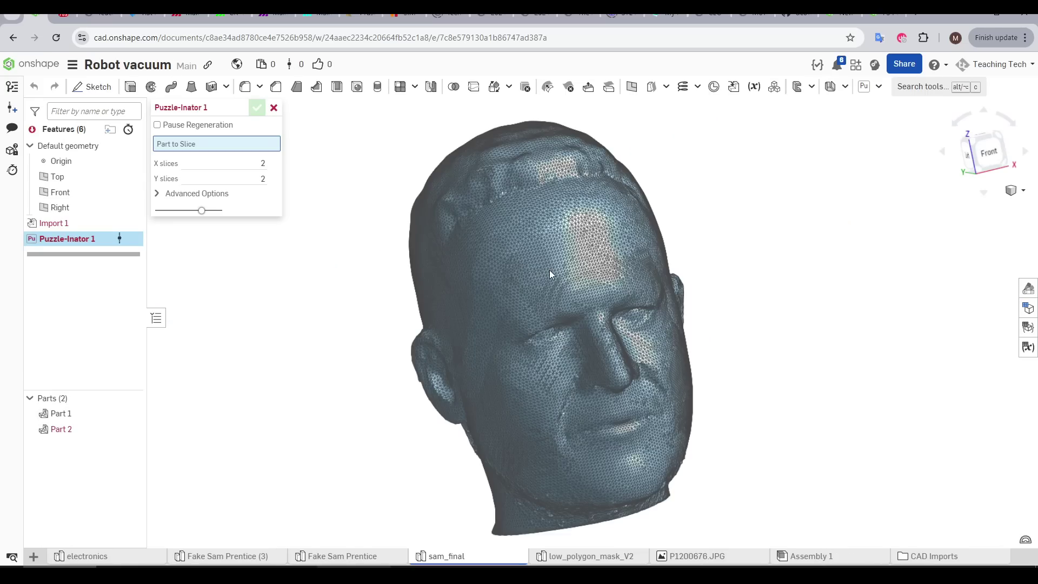
# Inspect the imported head mesh in the Robot vacuum document from the front and side.
pyautogui.scroll(-3, 730, 343)
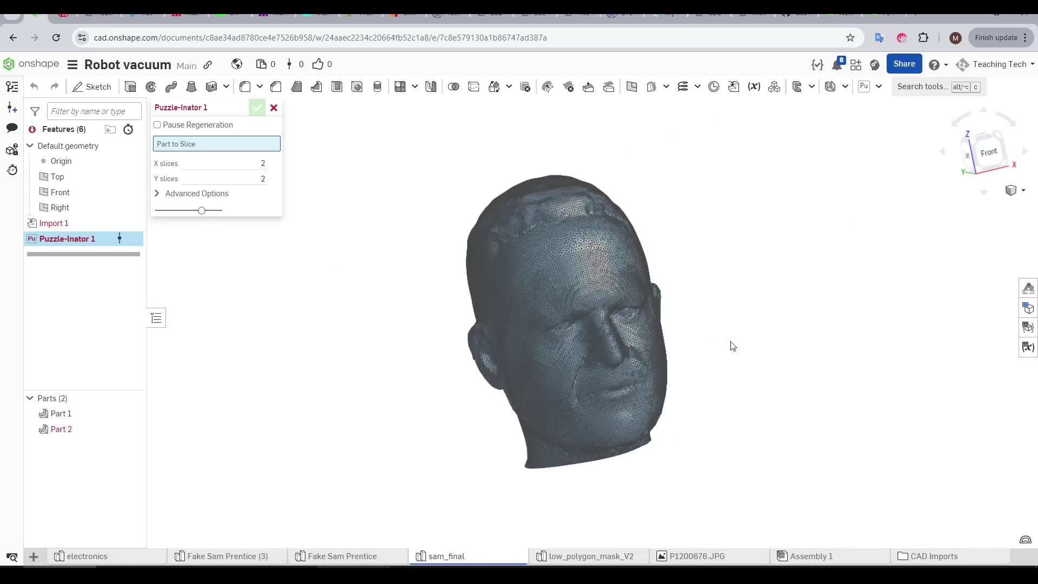
pyautogui.moveTo(730, 343); pyautogui.dragTo(660, 325, button='right')
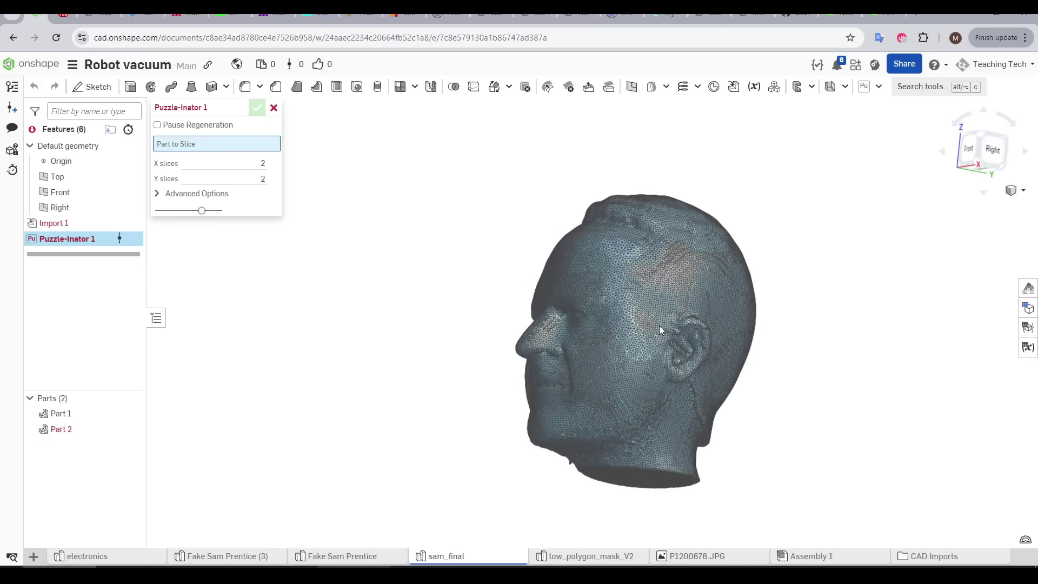